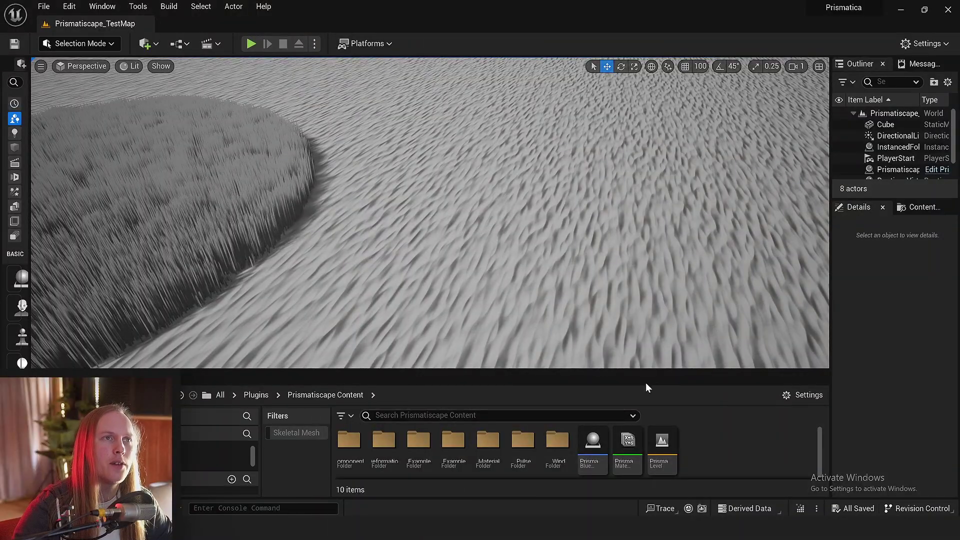
Create a material function named MatFunctTutorial in the Prismatiscape Content folder and open it.
right_click(713, 442)
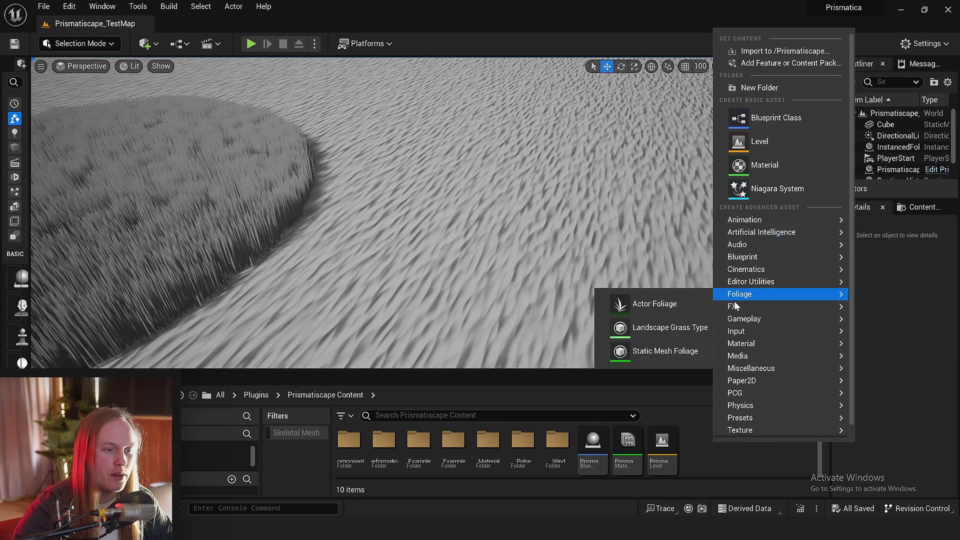
mouse_move(727, 369)
mouse_move(739, 343)
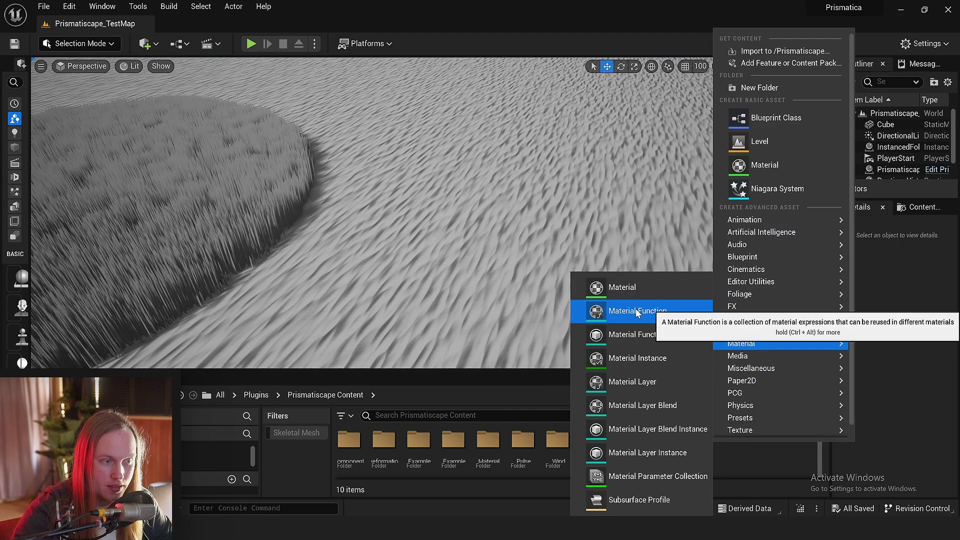
left_click(650, 311)
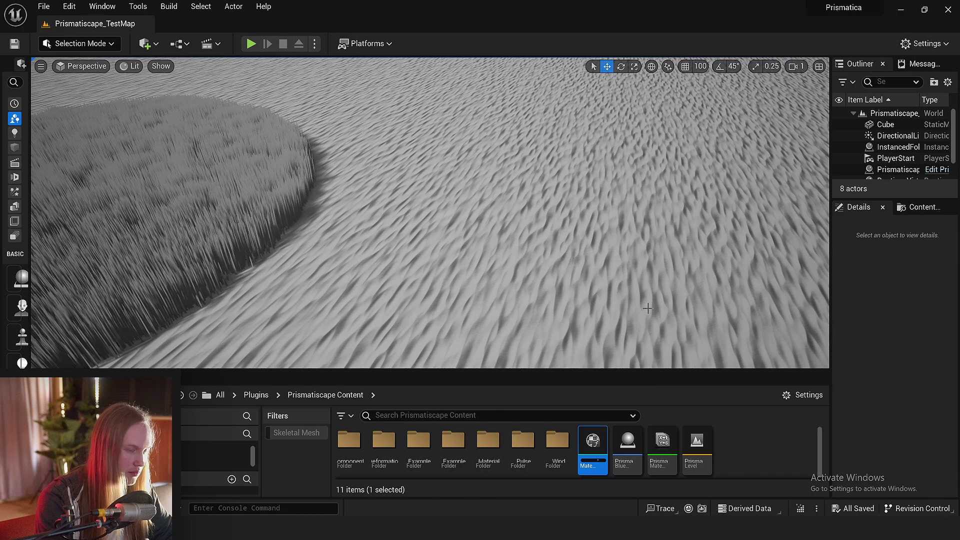
key("Return")
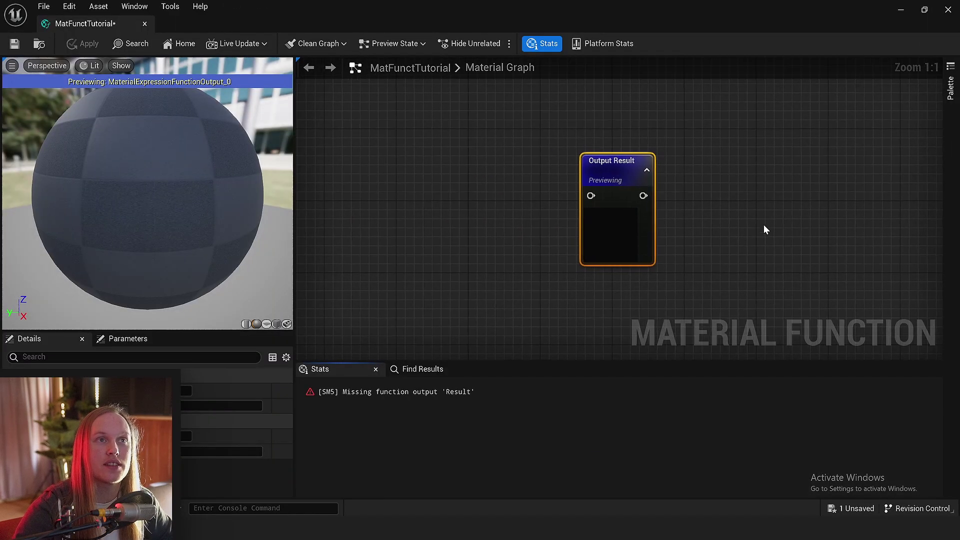
Enlarge the graph area by shrinking the Stats area, and reposition the Output Result node with free space before it.
left_click_drag(478, 361, 471, 424)
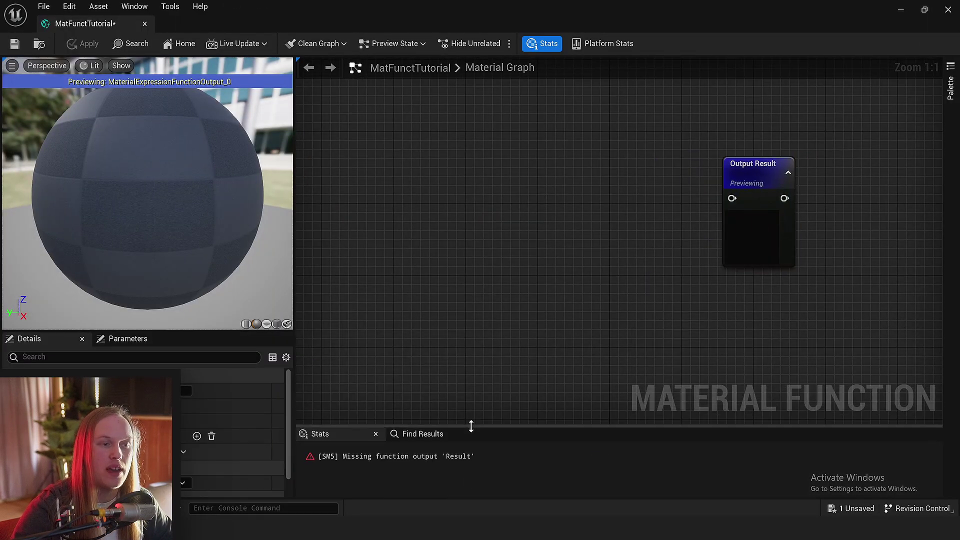
scroll(589, 203, "down", 2)
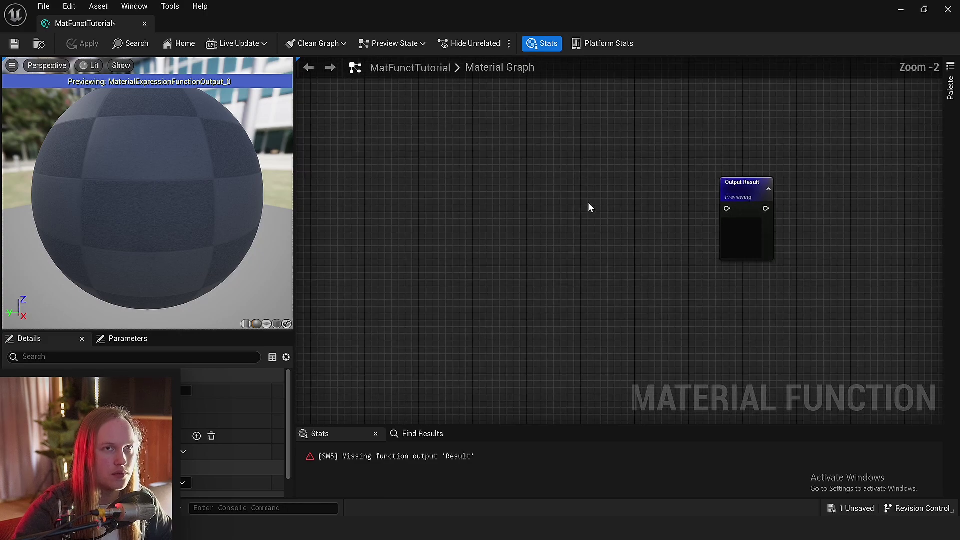
scroll(694, 234, "up", 2)
right_click_drag(694, 234, 486, 250)
left_click_drag(582, 232, 620, 216)
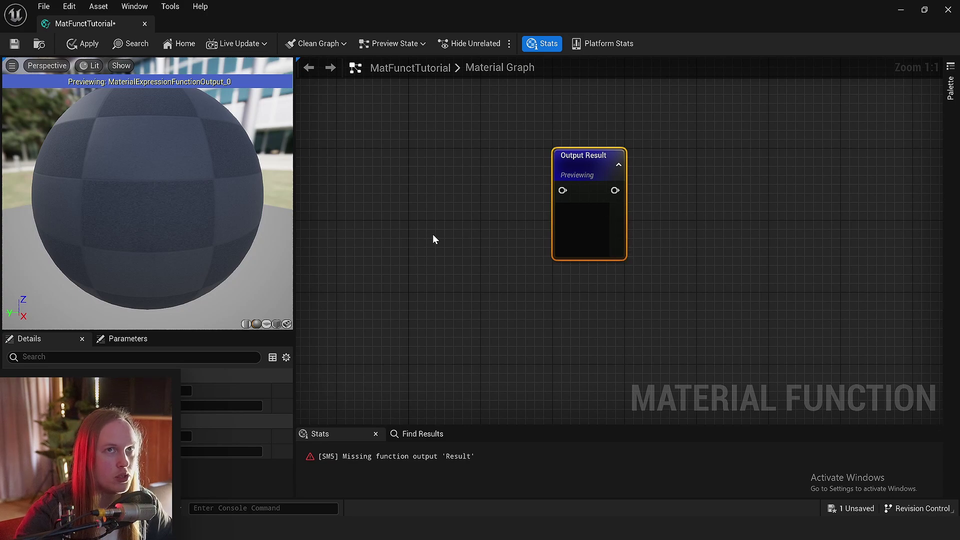
scroll(435, 238, "down", 1)
right_click_drag(435, 237, 647, 242)
left_click(486, 224)
right_click_drag(717, 272, 729, 250)
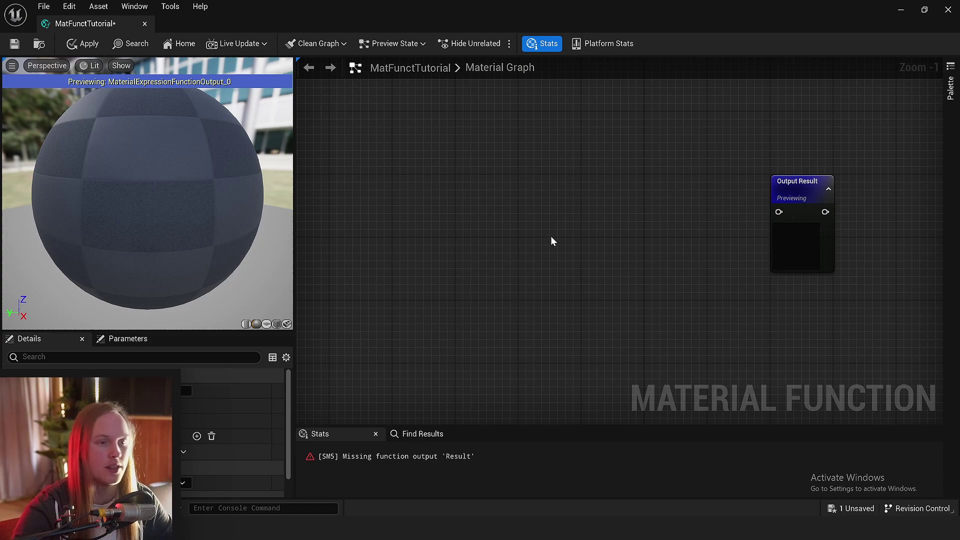
Add a function input node to the graph and place it ahead of the Output Result node.
right_click_drag(545, 222, 488, 234)
right_click(464, 222)
type("input")
key("Return")
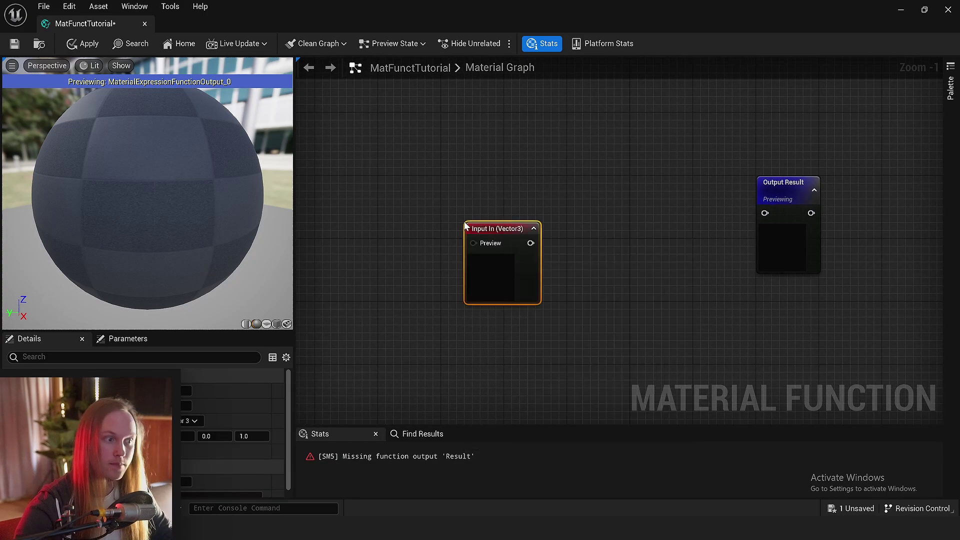
left_click_drag(471, 285, 448, 216)
Switch the input node's type to Function Input Vector 4 and back to Function Input Vector 3.
left_click(190, 421)
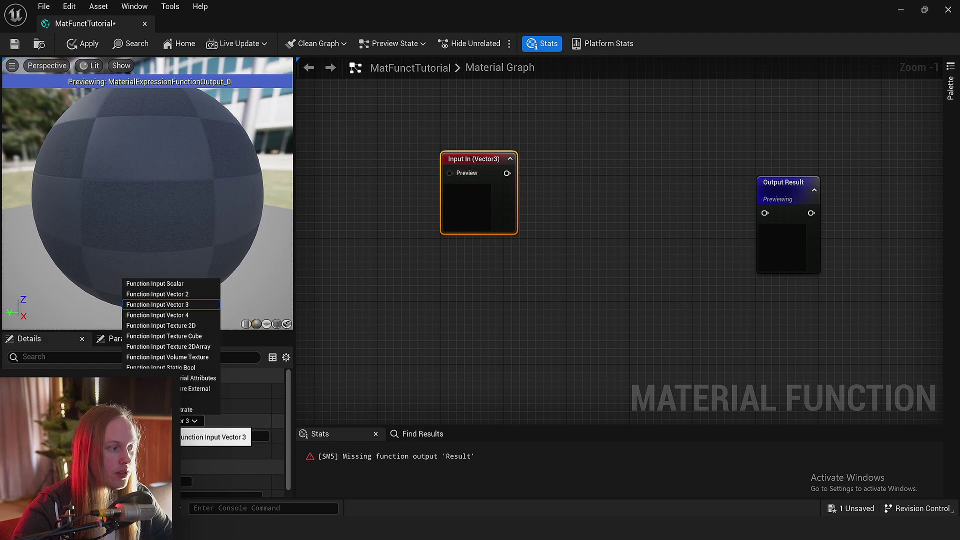
left_click(150, 316)
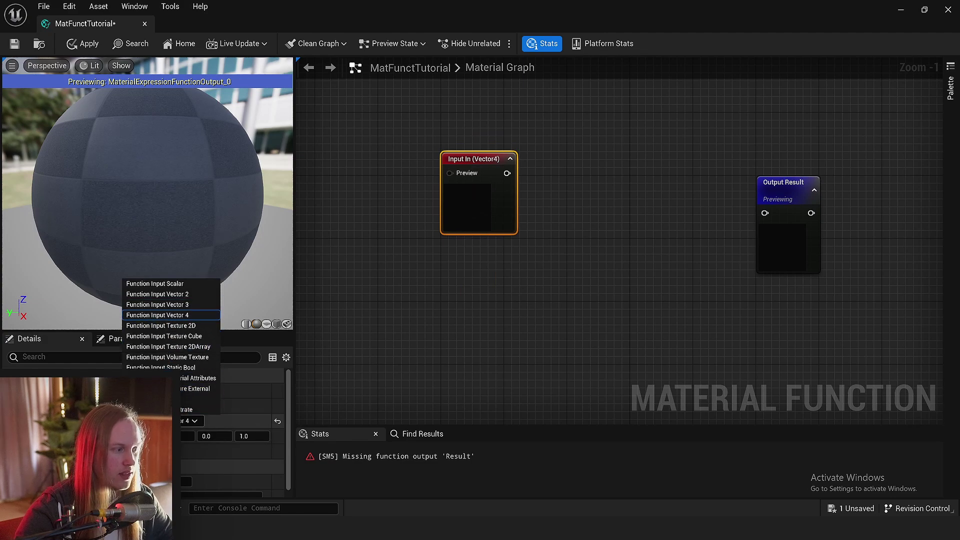
left_click(165, 305)
Chain an Add node with B 1.0 and a Divide node with B 2.0 from the input node into Output Result.
left_click_drag(509, 210, 752, 226)
type("add")
key("Return")
type("divide")
key("Return")
left_click(803, 183)
left_click_drag(773, 273, 765, 250)
left_click(584, 289)
right_click_drag(583, 289, 564, 293)
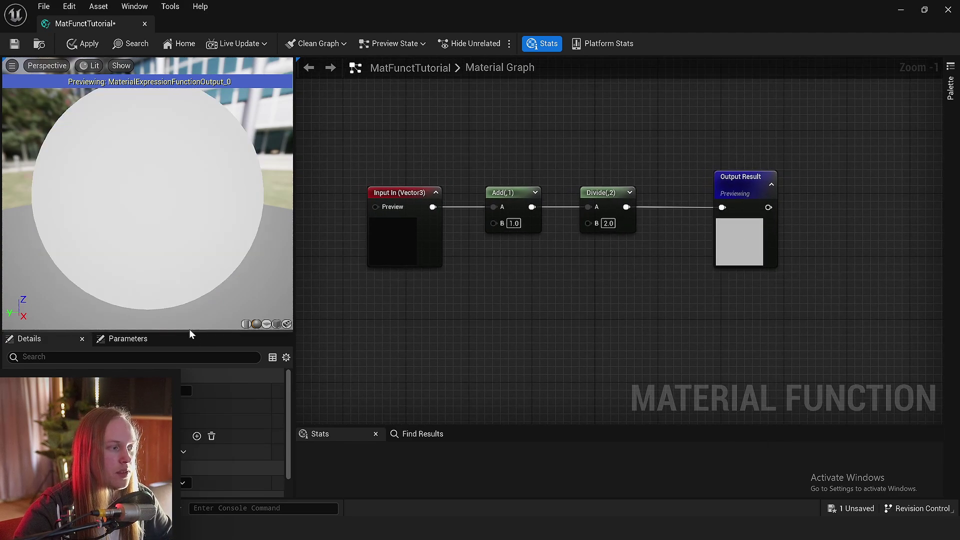
Expose the material function to the library, save it and close its editor.
left_click_drag(189, 330, 188, 248)
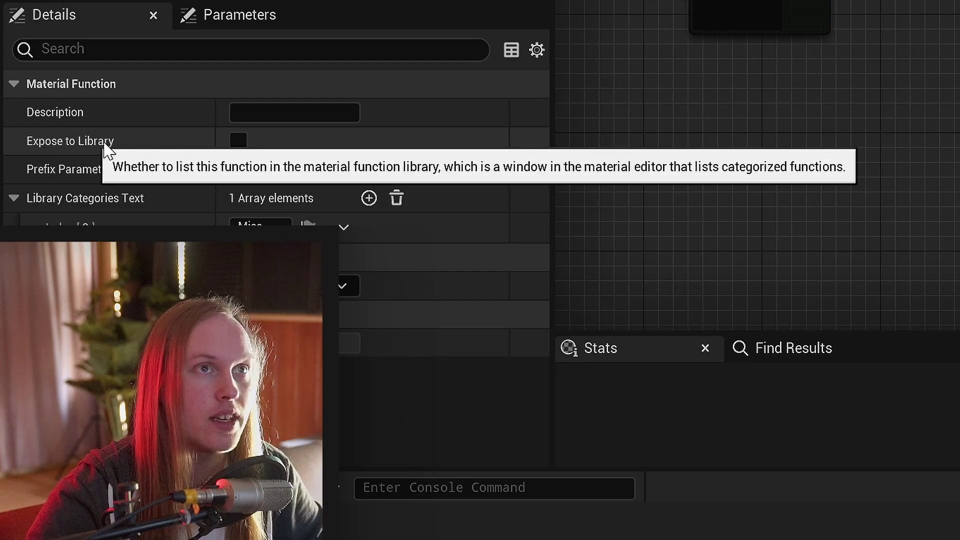
left_click(128, 325)
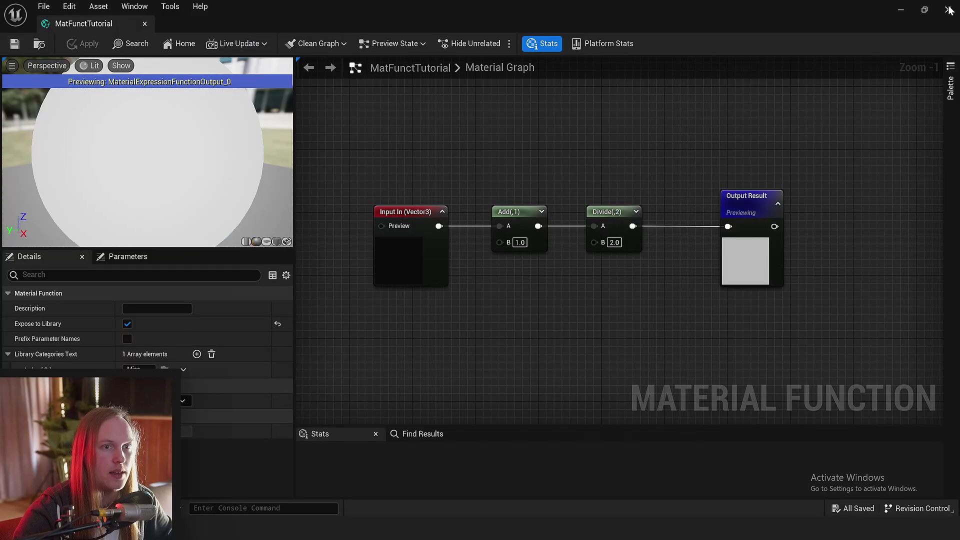
left_click(949, 10)
Create a new material in the Prismatiscape Content folder and open it for editing.
right_click(764, 447)
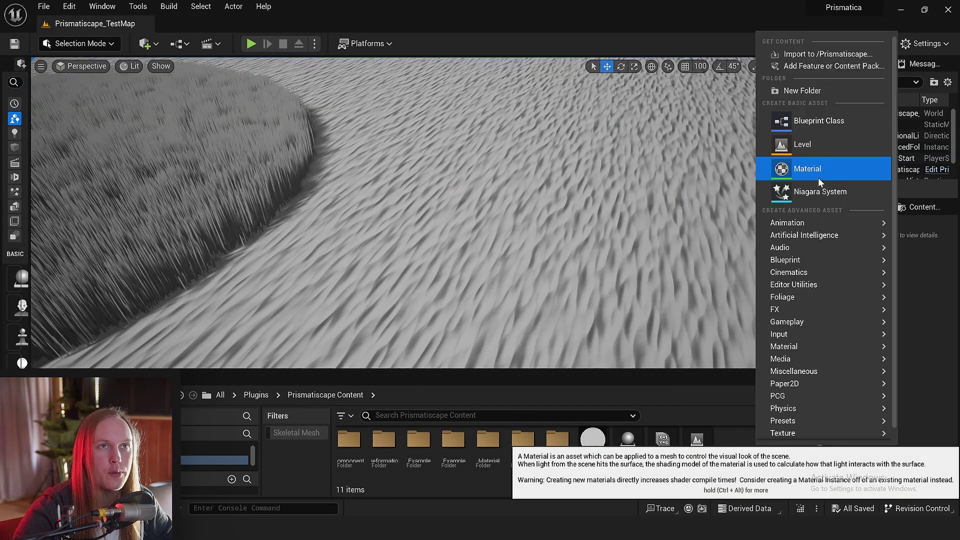
left_click(817, 178)
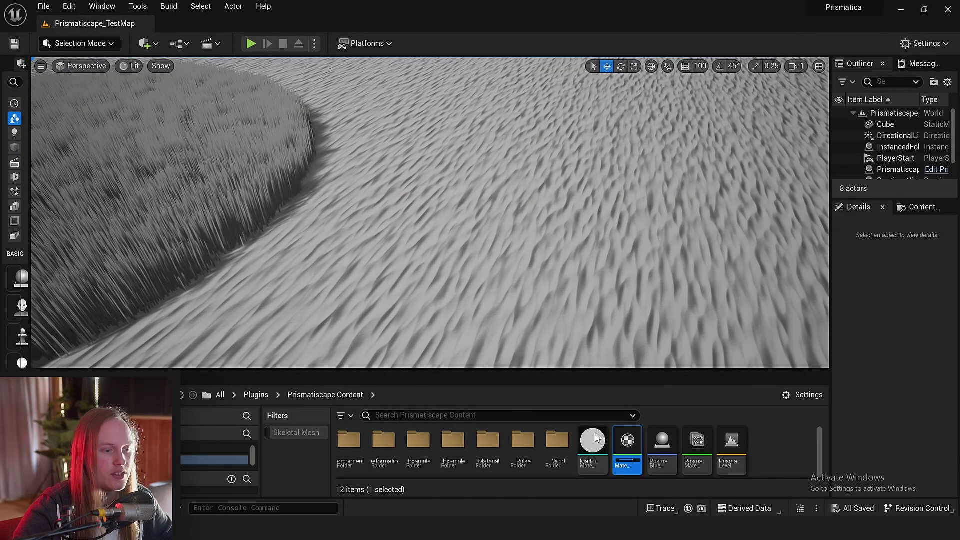
double_click(627, 442)
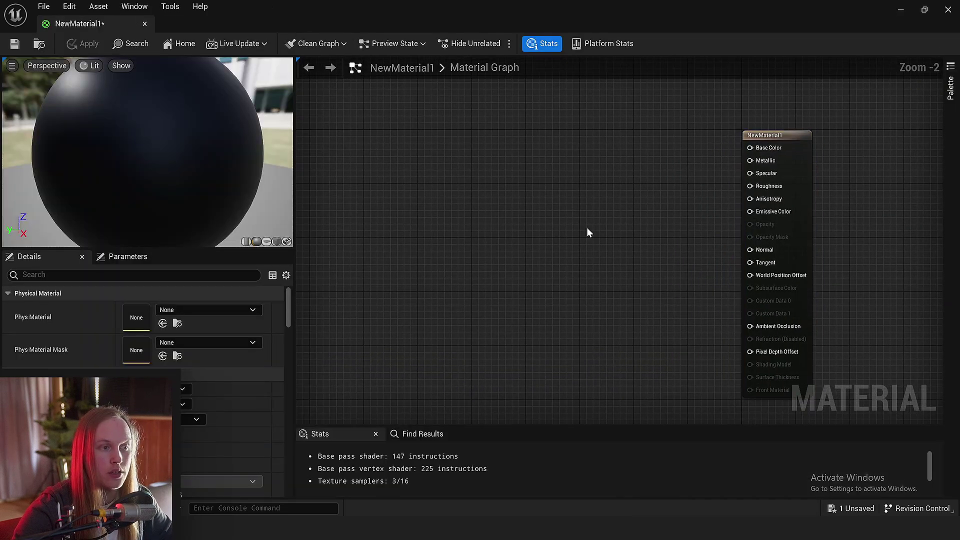
Add the MatFunctTutorial function node to the material graph and briefly inspect its contents.
right_click(496, 219)
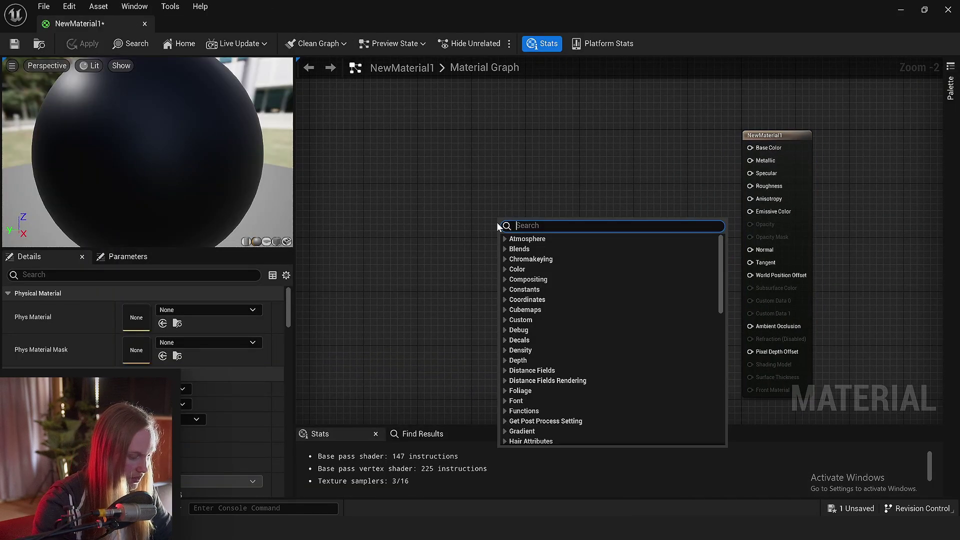
type("matfunct")
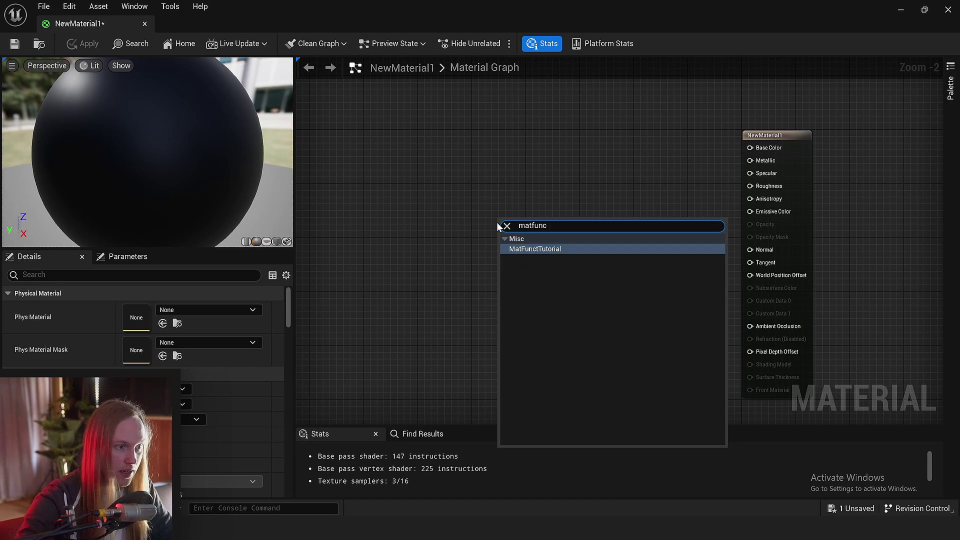
key("Return")
scroll(566, 268, "up", 5)
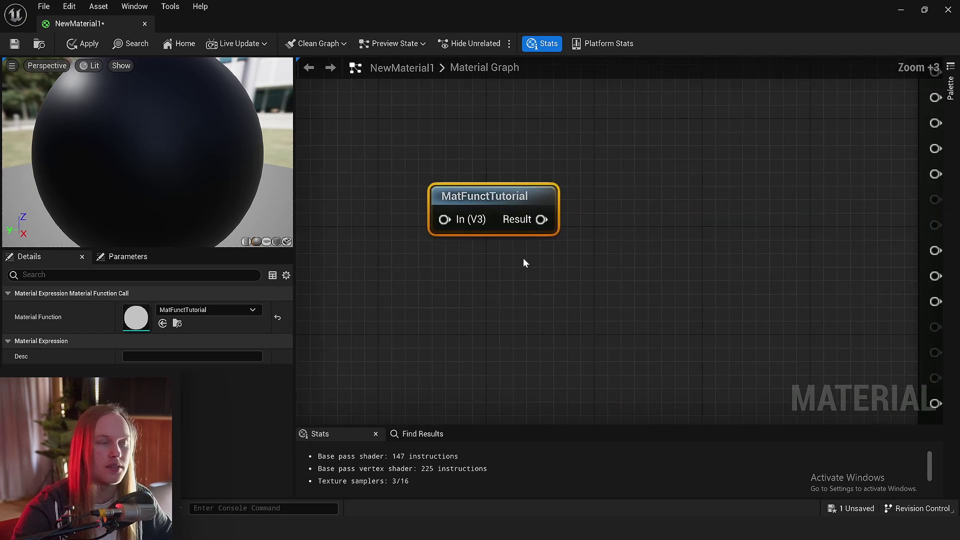
left_click_drag(486, 190, 540, 167)
scroll(571, 232, "down", 3)
double_click(578, 230)
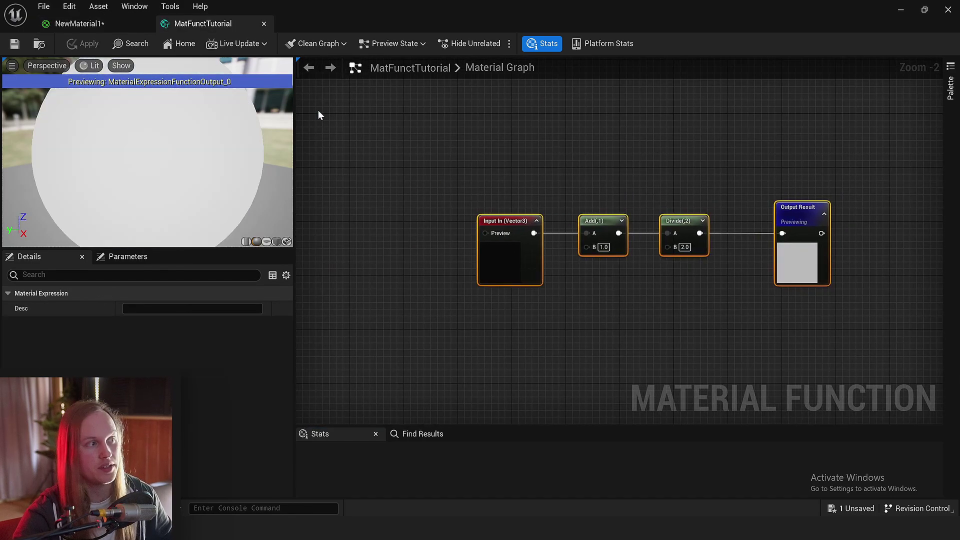
left_click(262, 24)
Add a Texture Sample node before the function node and assign it the T_Base_Tile_DetailNormal texture.
left_click(427, 187)
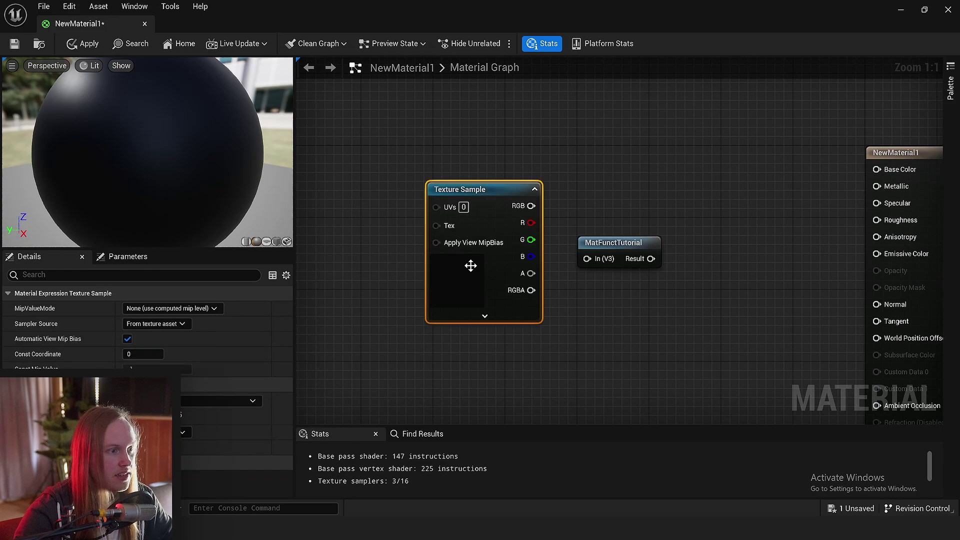
left_click_drag(469, 264, 402, 254)
left_click(186, 422)
type("normal")
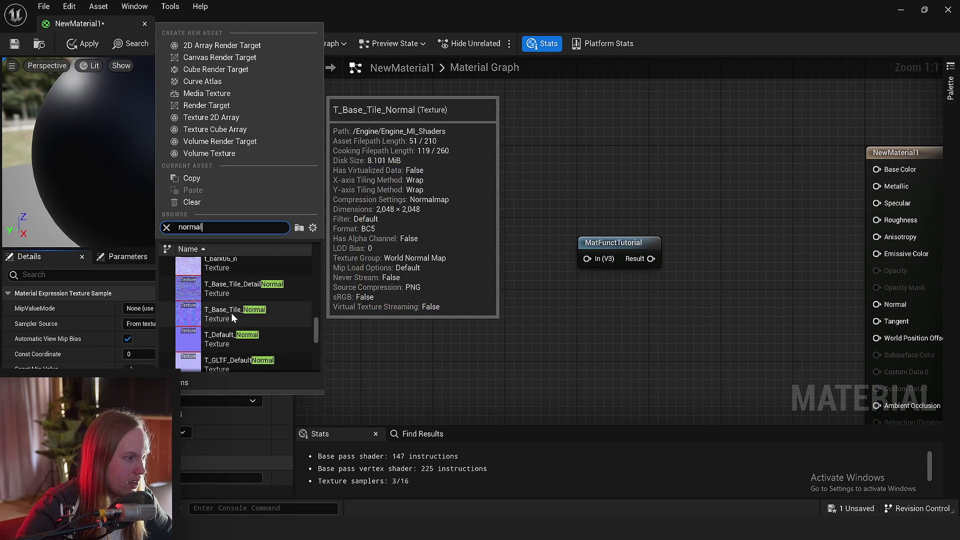
left_click(229, 280)
Connect the texture's RGB output through MatFunctTutorial to Base Color and preview the material on a flat-faced shape.
right_click_drag(510, 298, 410, 301)
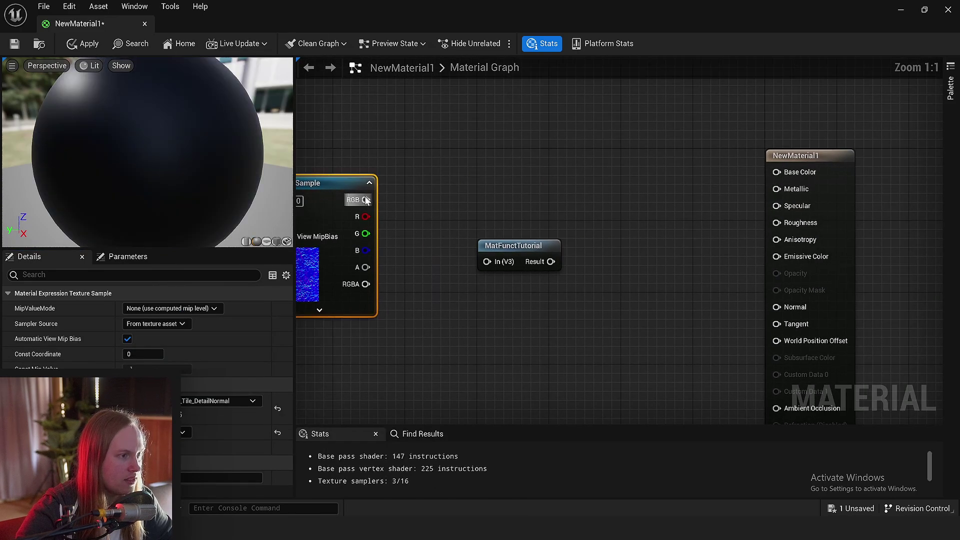
left_click_drag(495, 264, 776, 172)
left_click(554, 233)
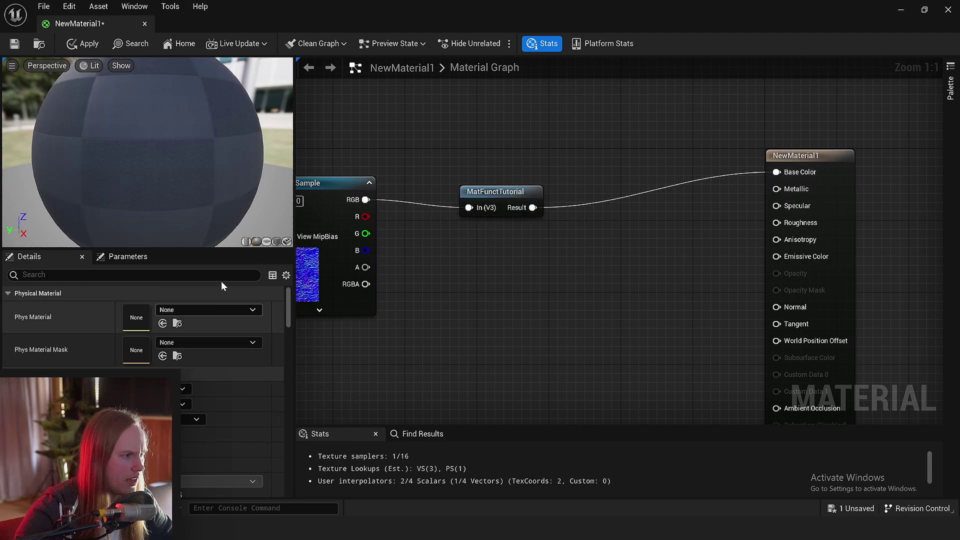
left_click(273, 242)
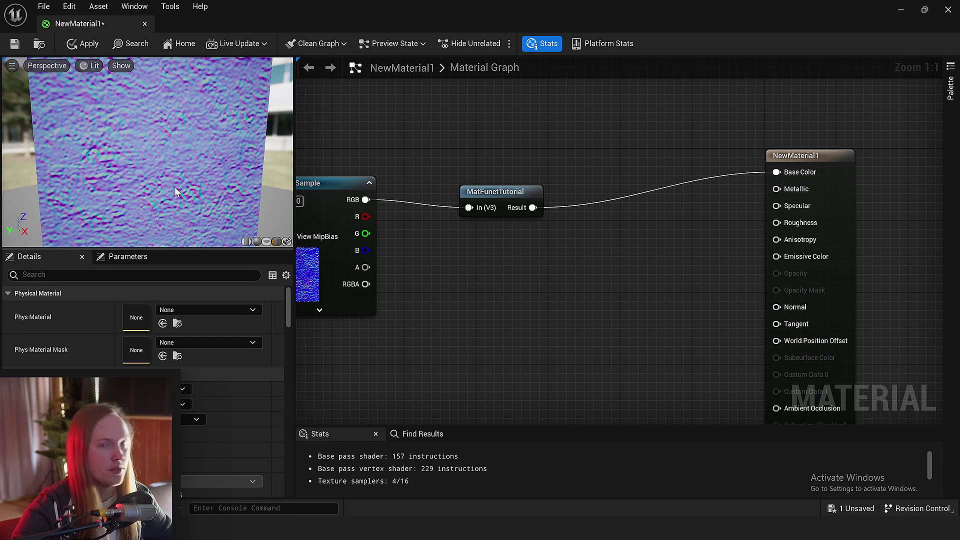
left_click_drag(188, 236, 160, 175)
Wire the texture's RGB output straight to Base Color for comparison, and reconnect the MatFunctTutorial result to Base Color.
right_click_drag(422, 259, 492, 268)
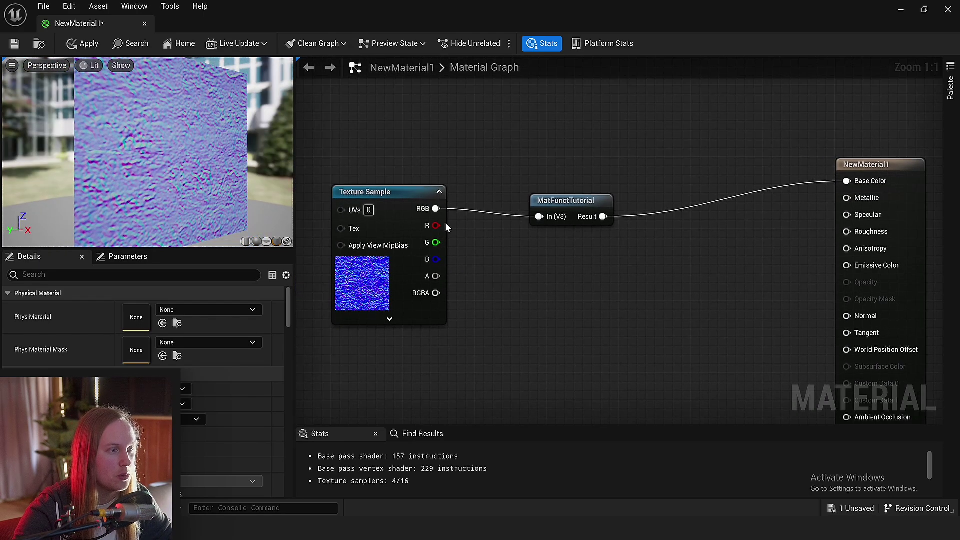
left_click_drag(436, 208, 845, 191)
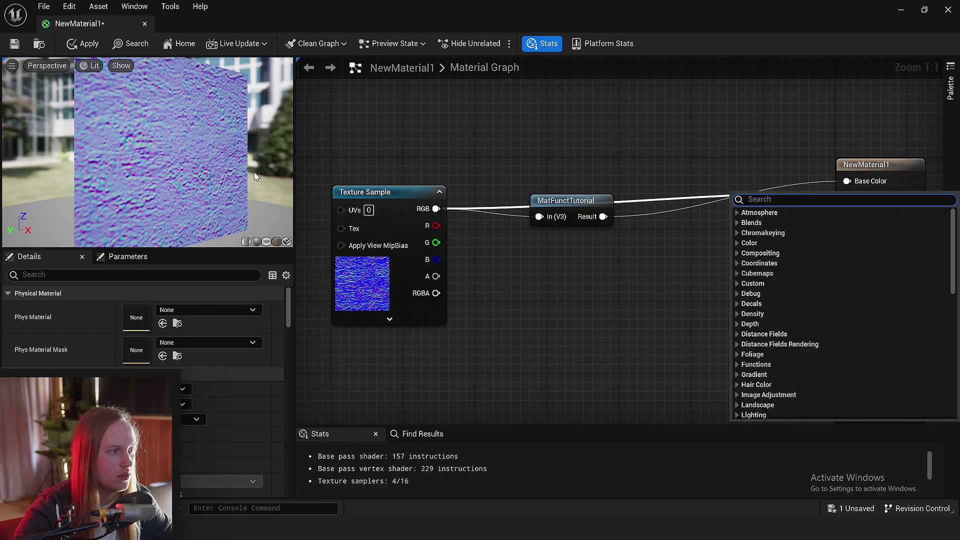
left_click(793, 174)
left_click_drag(426, 197, 846, 181)
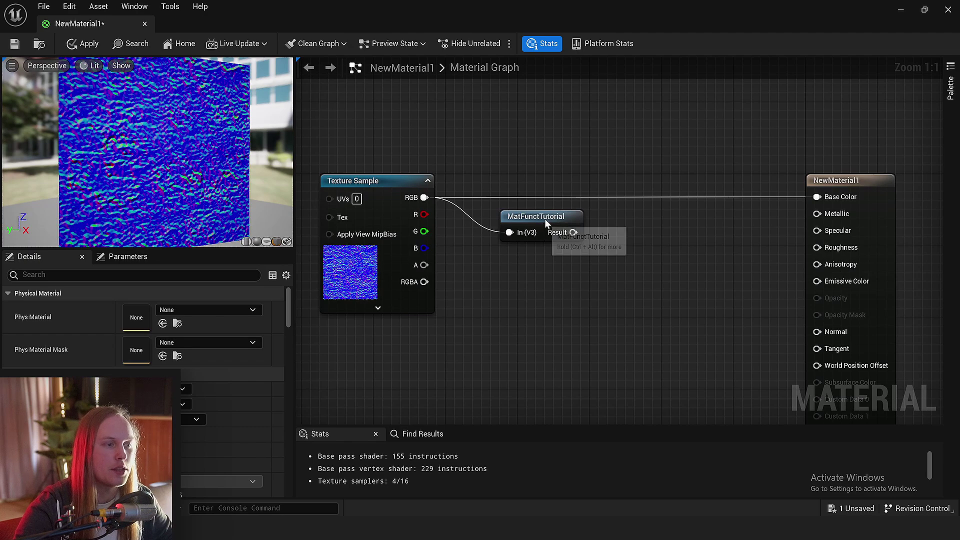
left_click_drag(544, 218, 820, 198)
Make two copies of the MatFunctTutorial node and stack them in a column under the original.
left_click(565, 220)
key("ctrl+v")
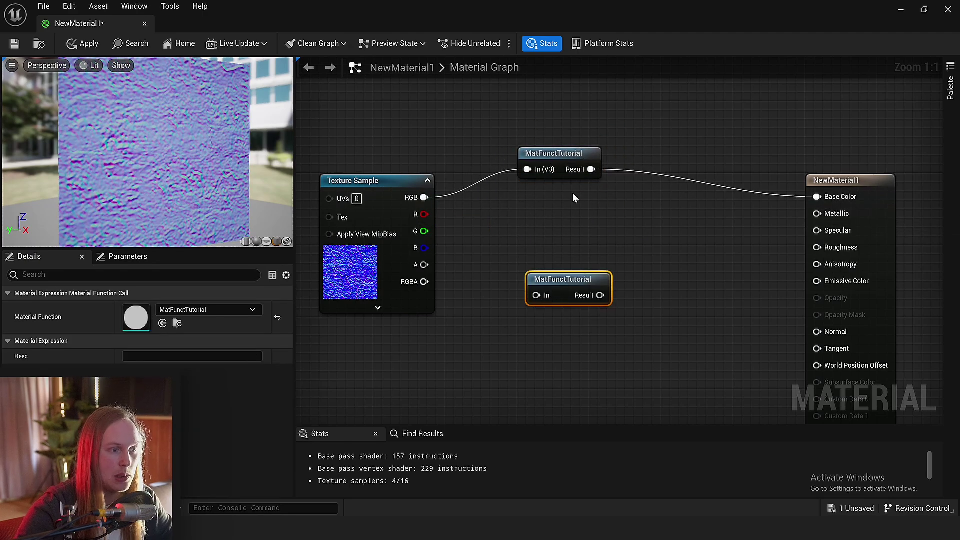
key("ctrl+v")
left_click_drag(621, 194, 503, 240)
right_click_drag(504, 299, 524, 271)
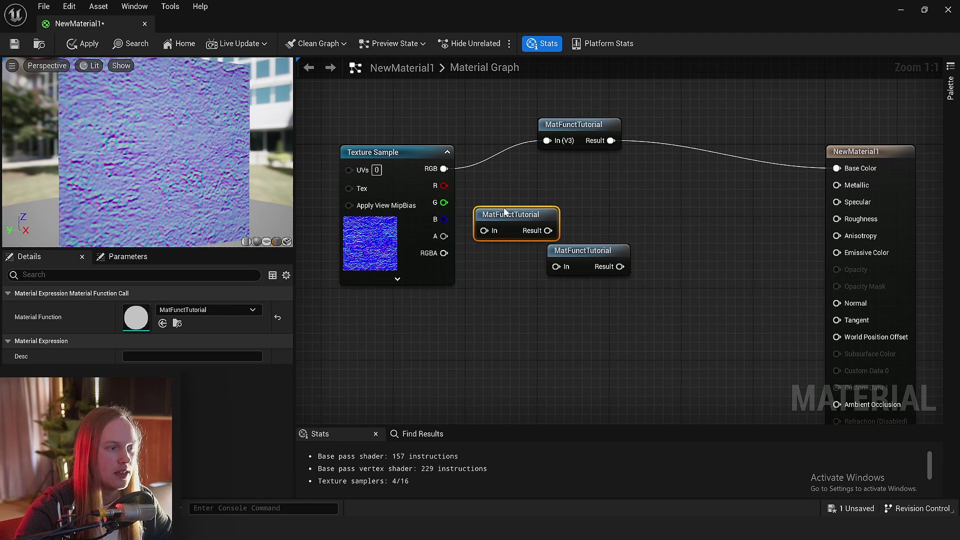
left_click_drag(503, 207, 569, 184)
left_click_drag(567, 252, 556, 252)
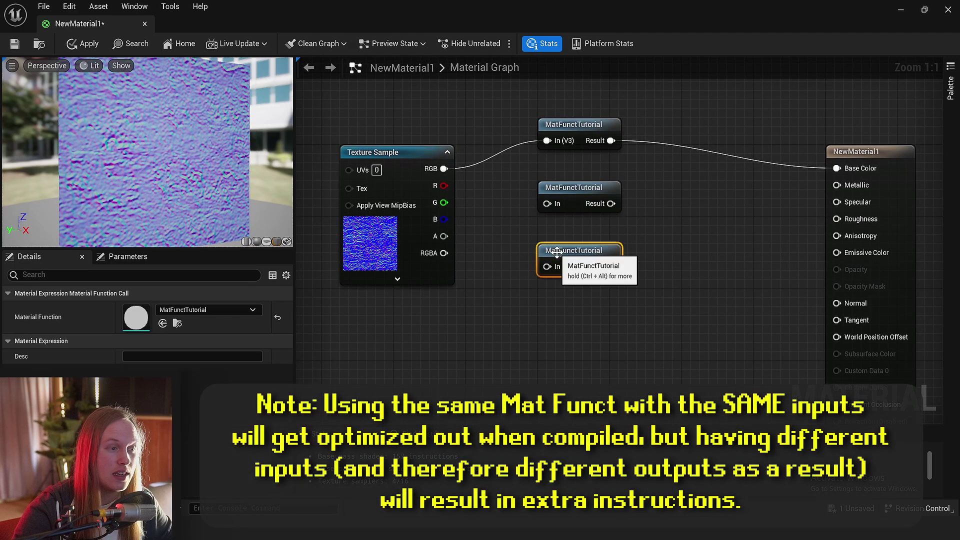
Move the three MatFunctTutorial nodes down together so the first lines up with the texture's RGB output.
right_click_drag(469, 197, 469, 240)
left_click_drag(552, 106, 604, 370)
left_click_drag(566, 233, 565, 260)
left_click(629, 239)
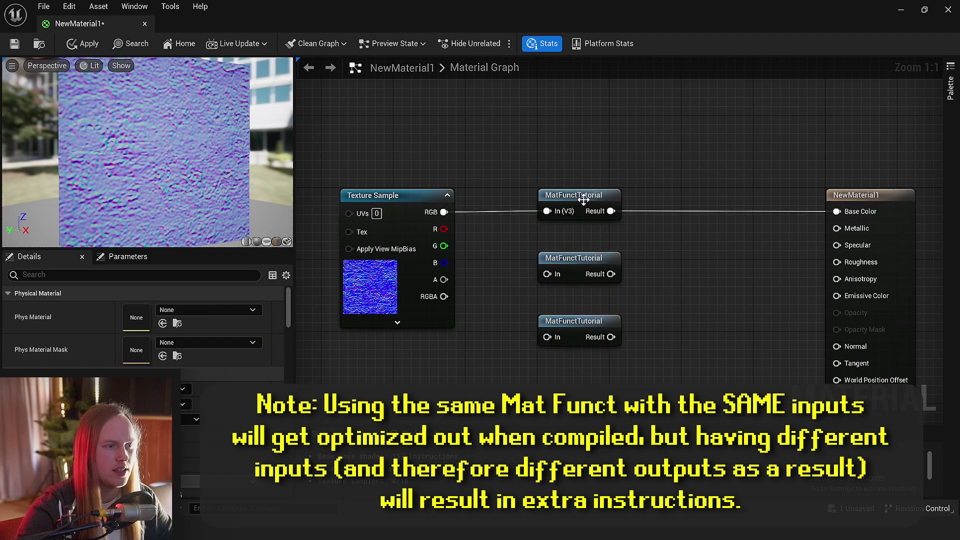
Open the MatFunctTutorial function from its node and examine its input, Add and Divide chain.
double_click(584, 200)
left_click_drag(574, 145, 446, 311)
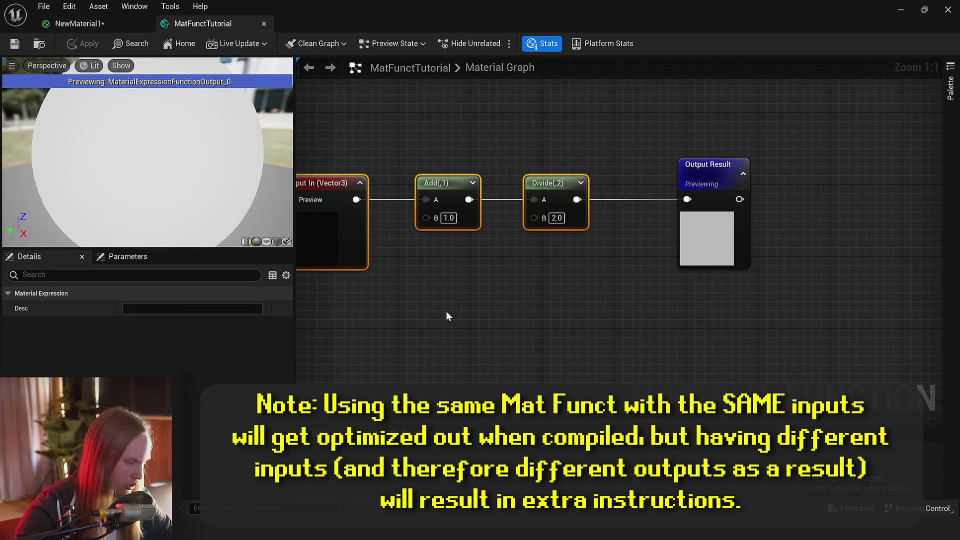
left_click(435, 190)
left_click(400, 162)
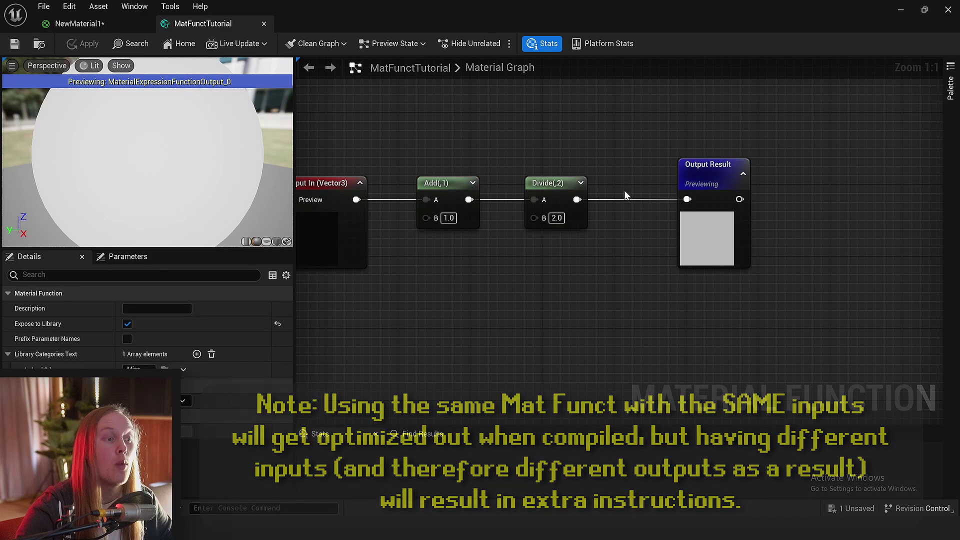
Return to NewMaterial1 and move the two unconnected MatFunctTutorial copies together further down the graph.
left_click(60, 25)
left_click_drag(663, 113, 585, 330)
left_click(578, 372)
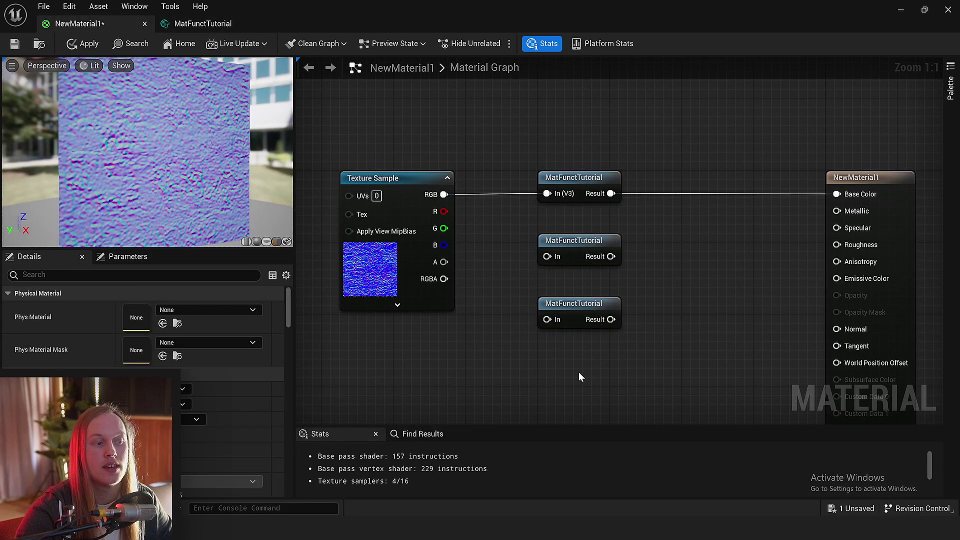
left_click_drag(575, 373, 600, 160)
left_click(648, 256)
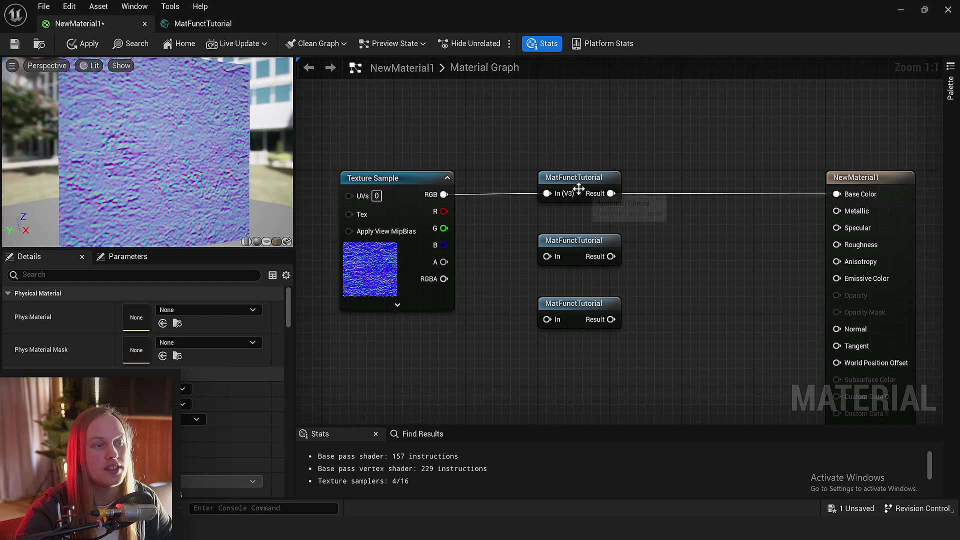
right_click_drag(557, 283, 549, 206)
left_click_drag(497, 180, 590, 242)
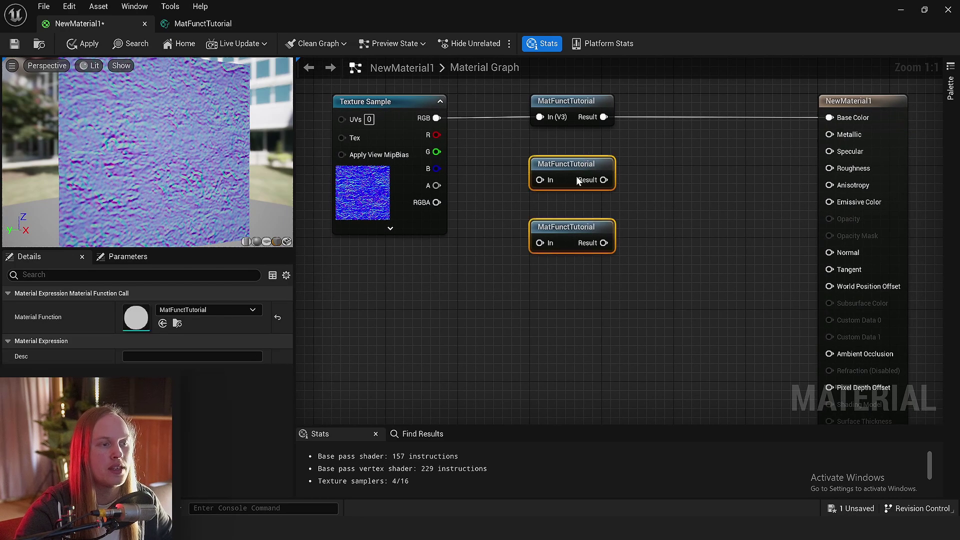
left_click_drag(578, 165, 583, 272)
left_click(505, 230)
Wire the texture's RGBA output into the upper MatFunctTutorial copy, and a new Texture Sample's RGB output into the lower copy.
left_click_drag(437, 202, 540, 287)
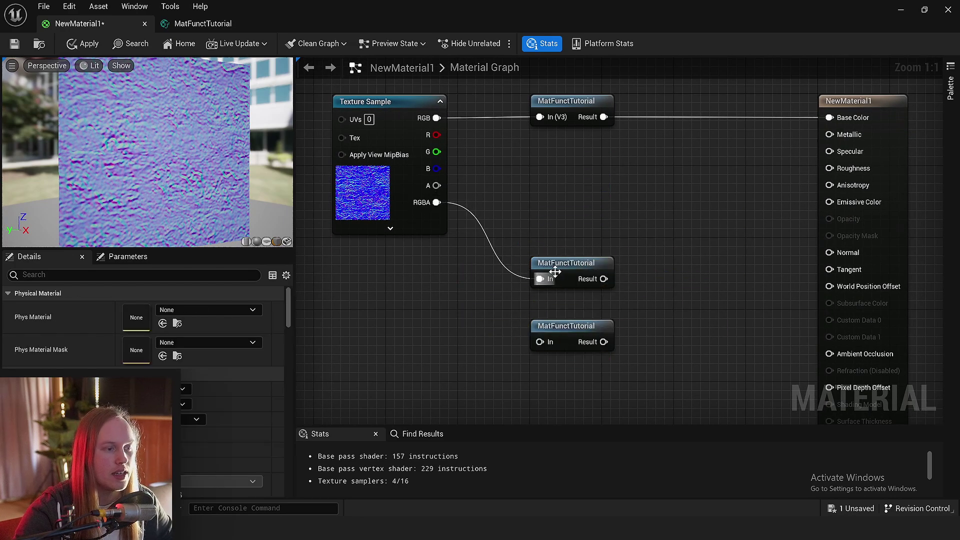
right_click_drag(405, 308, 438, 264)
left_click(412, 250)
left_click_drag(512, 274, 578, 307)
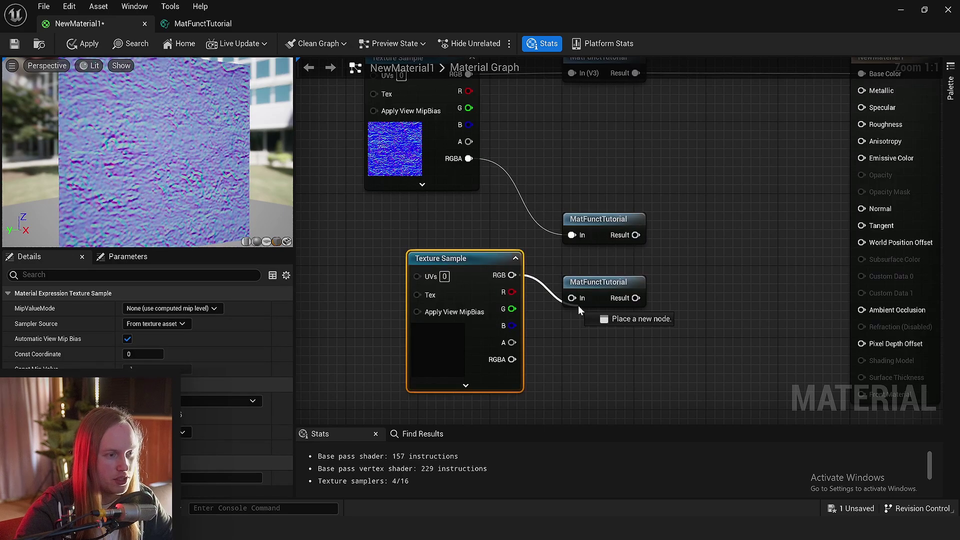
Wire the upper MatFunctTutorial copy's result to Specular and the lower copy's to Roughness, and save the material.
left_click_drag(597, 219, 636, 298)
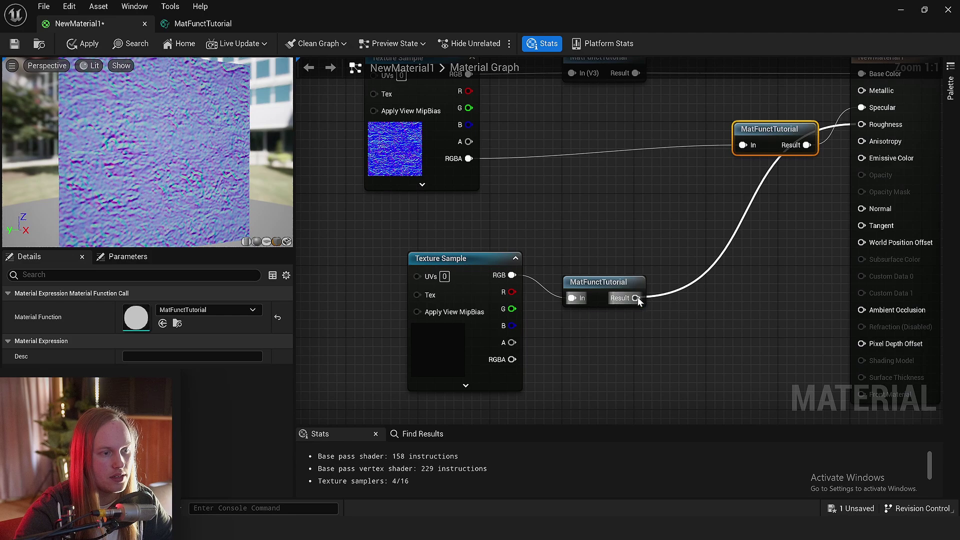
key("ctrl+s")
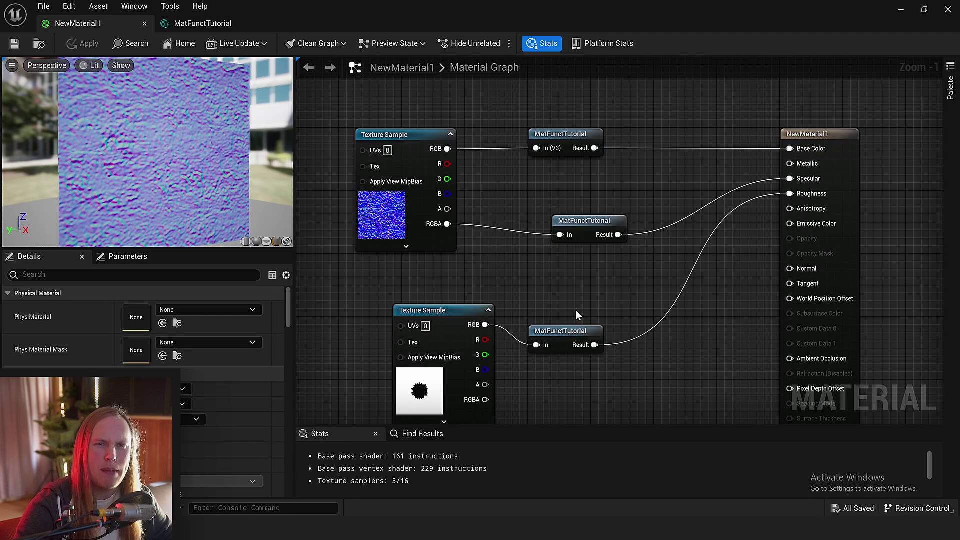
left_click_drag(34, 162, 68, 167)
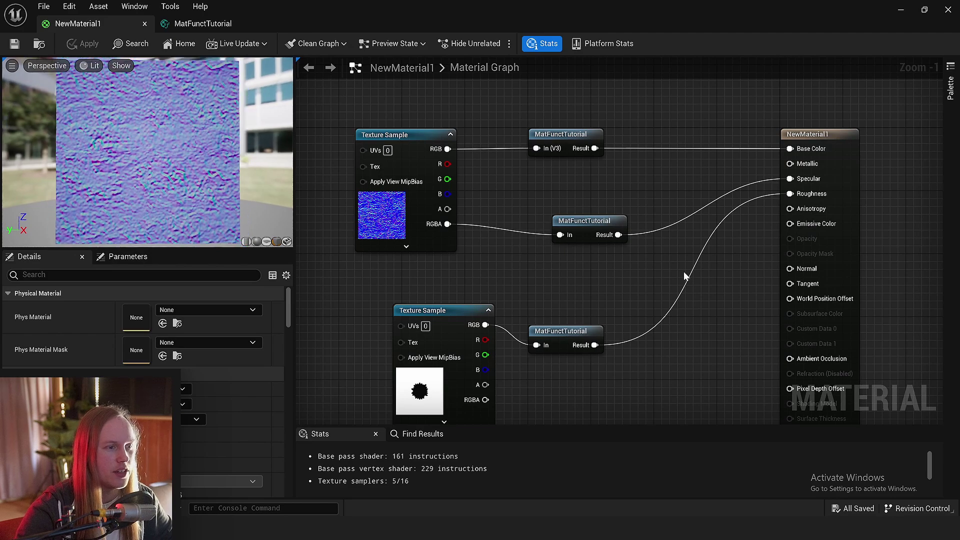
Open the MatFunctTutorial function from its node and set the Add node's B value to 0.86.
double_click(565, 134)
right_click_drag(510, 288, 592, 345)
scroll(498, 295, "up", 3, "ctrl")
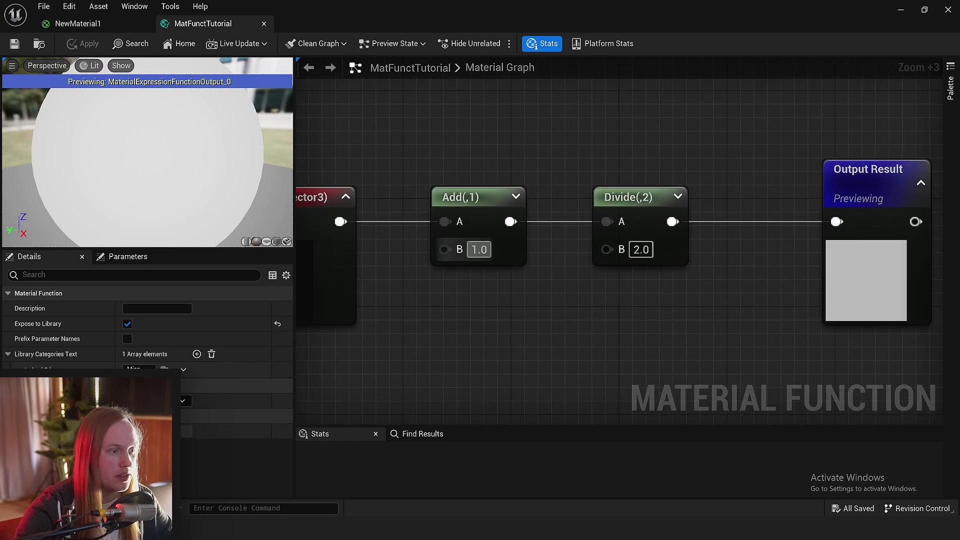
left_click(479, 250)
left_click(625, 334)
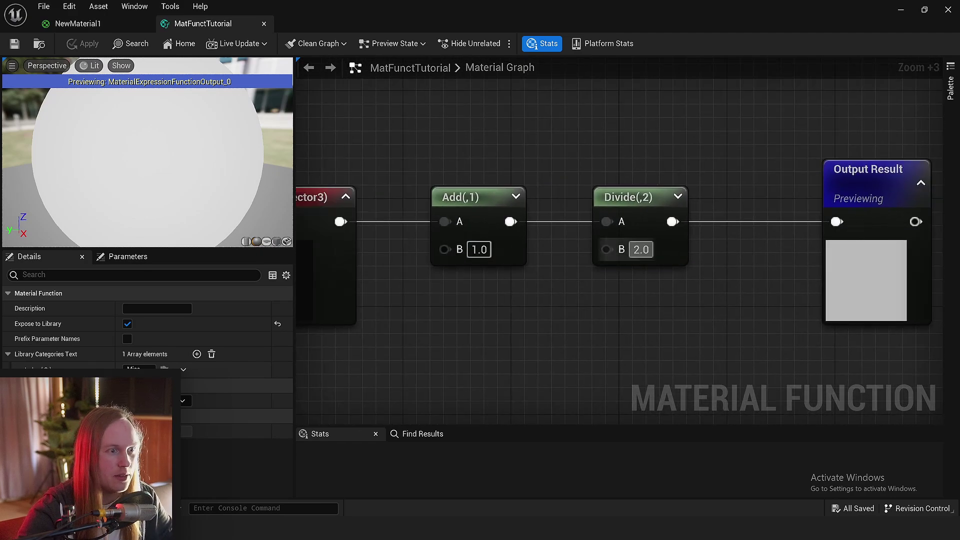
left_click(641, 249)
left_click(477, 249)
type("0")
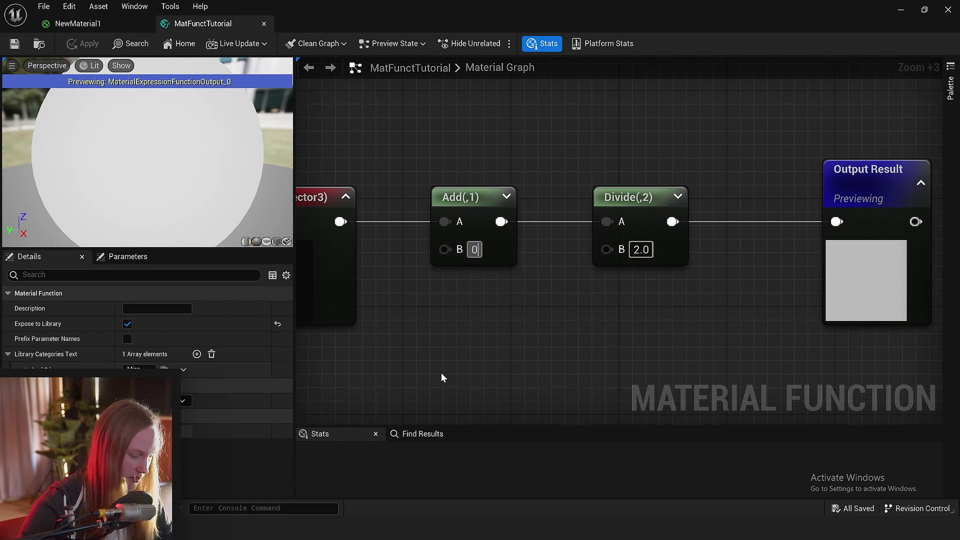
type(".86")
key("Return")
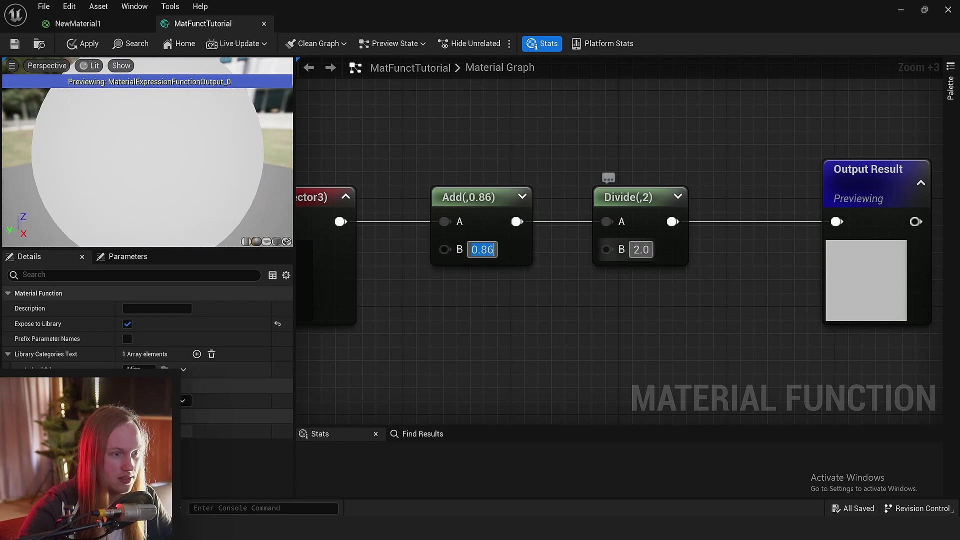
Set the Divide node's B value to 2.54 and save the material function.
left_click(641, 249)
type("2.54")
key("Return")
scroll(599, 179, "down", 4)
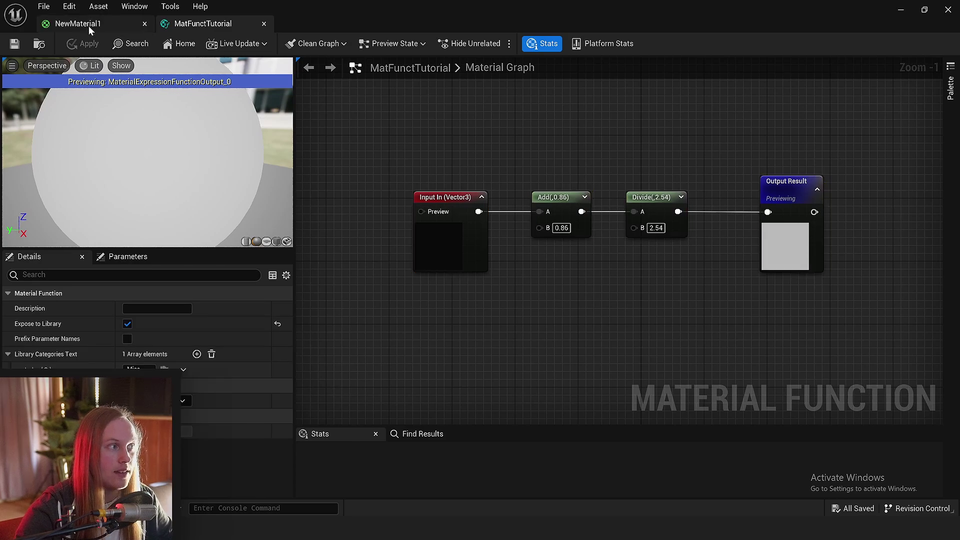
Return to NewMaterial1 and line up the middle MatFunctTutorial node under the first one.
left_click(88, 26)
right_click_drag(707, 260, 632, 231)
scroll(631, 232, "down", 1)
left_click(632, 232)
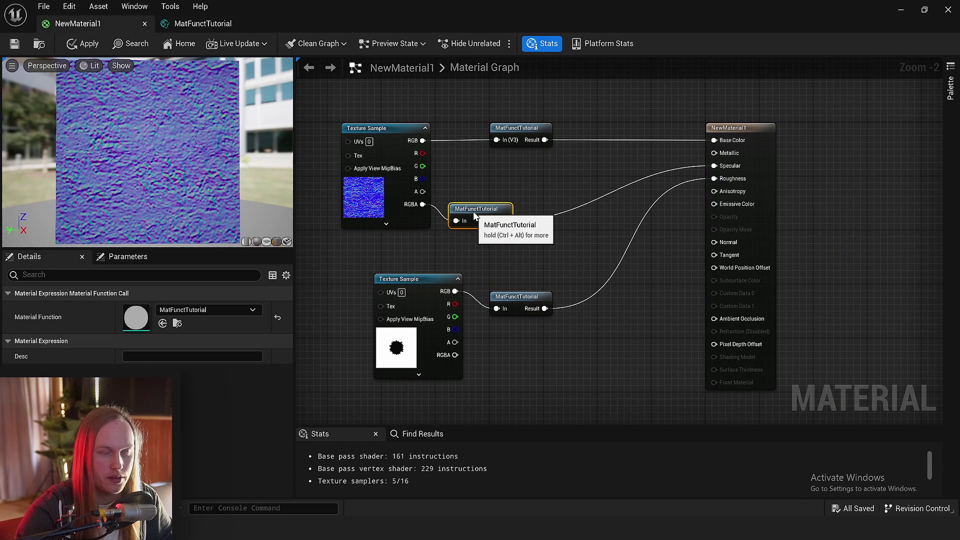
left_click_drag(472, 211, 508, 206)
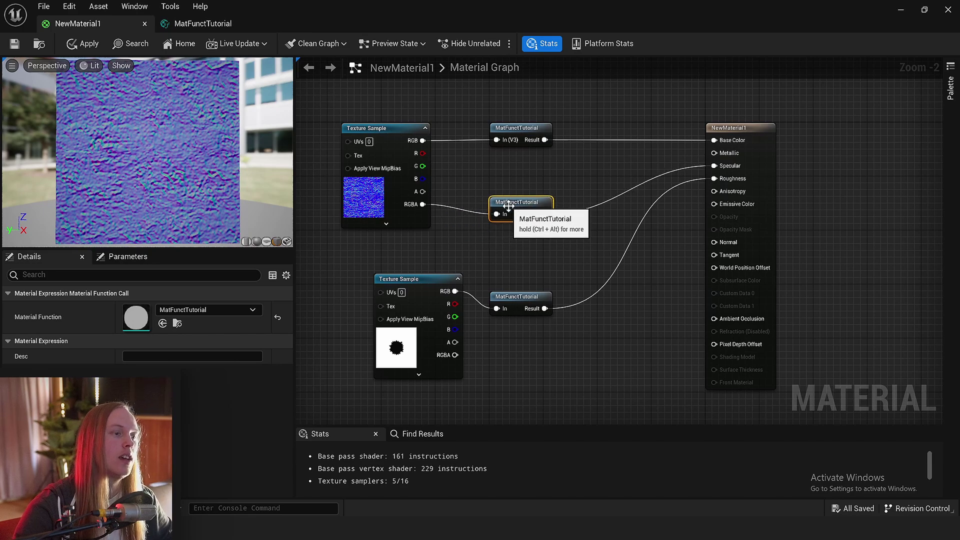
Open MatFunctTutorial from the middle node and copy its Add and Divide nodes.
double_click(527, 202)
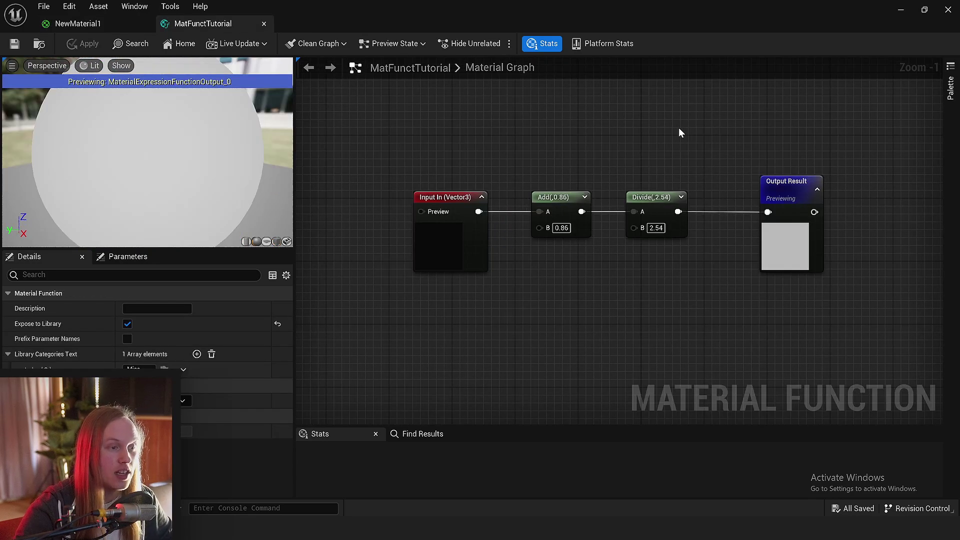
left_click_drag(525, 242, 525, 242)
right_click_drag(525, 241, 537, 305)
Paste three copies of the Add and Divide pair into the NewMaterial1 graph, near the three function nodes.
left_click(78, 24)
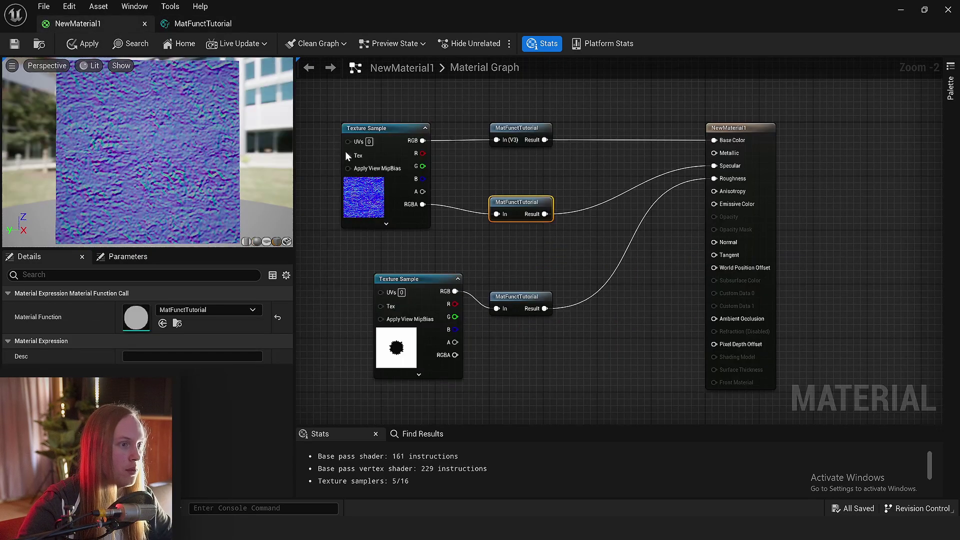
scroll(623, 268, "down", 4)
scroll(537, 135, "up", 4)
key("ctrl+v")
right_click_drag(591, 303, 546, 105)
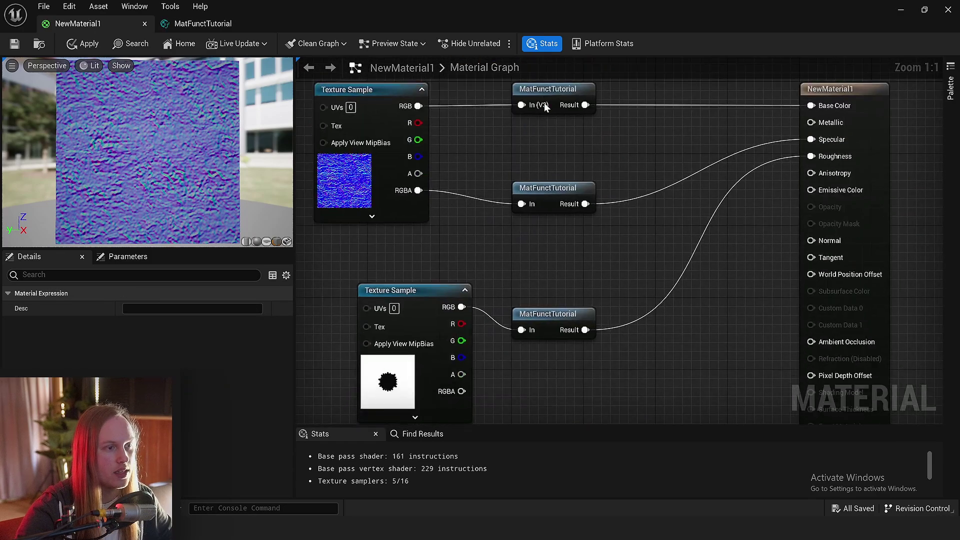
scroll(547, 104, "down", 2)
key("ctrl+v")
right_click_drag(567, 328, 521, 191)
key("ctrl+v")
right_click_drag(467, 167, 536, 258)
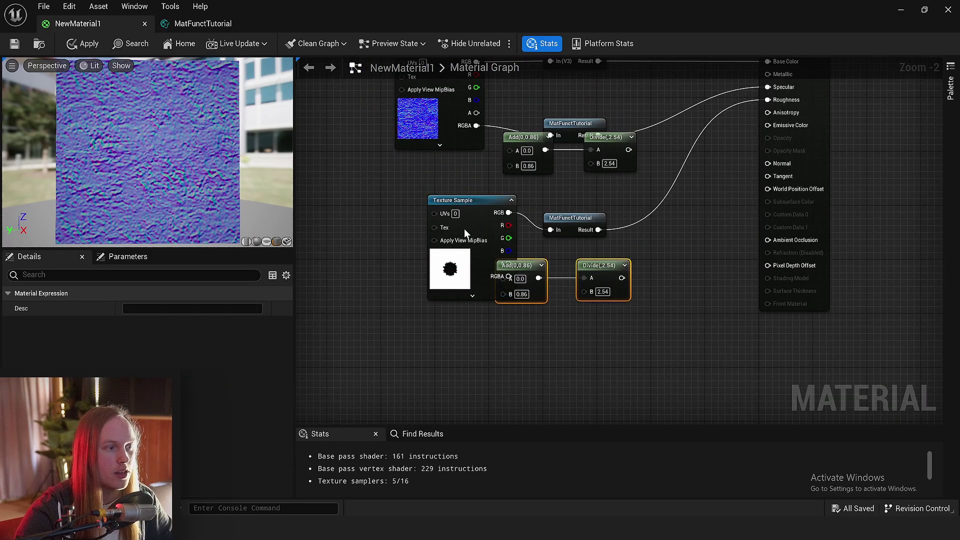
Move the second Texture Sample clear of the pasted Add and Divide pair.
left_click_drag(464, 229, 364, 288)
left_click_drag(434, 206, 440, 171)
scroll(484, 284, "down", 4)
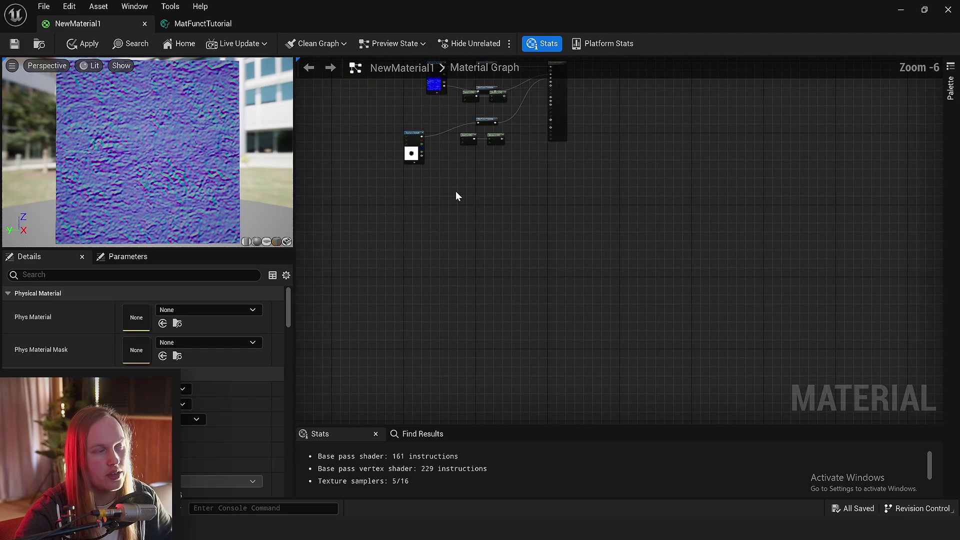
right_click_drag(455, 195, 515, 310)
Close the material editor and discard the unapplied changes to NewMaterial1.
left_click(913, 9)
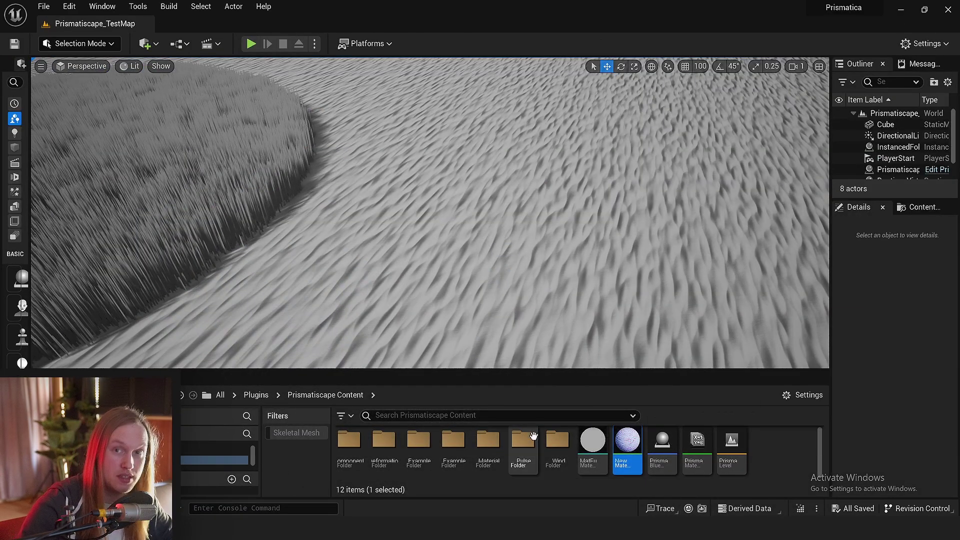
double_click(626, 442)
scroll(606, 347, "up", 4)
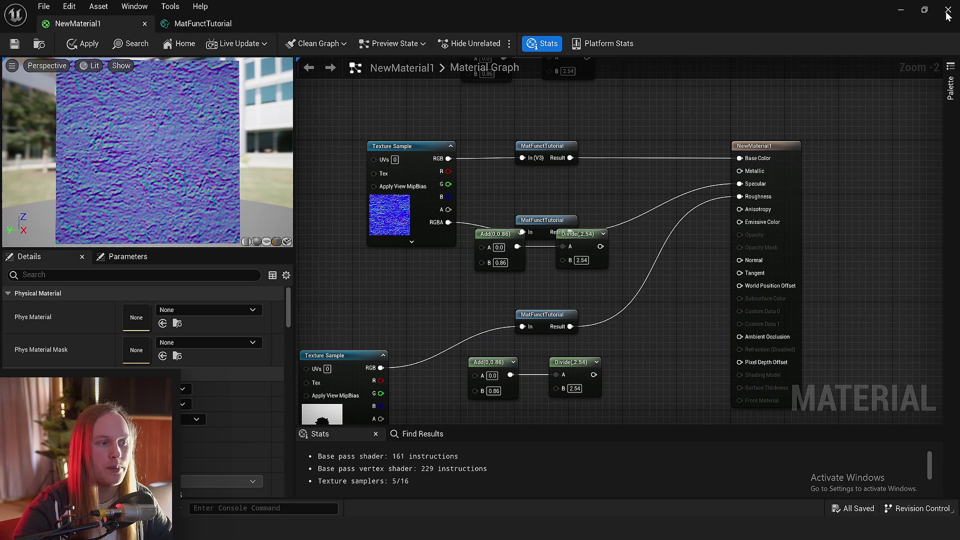
left_click(946, 11)
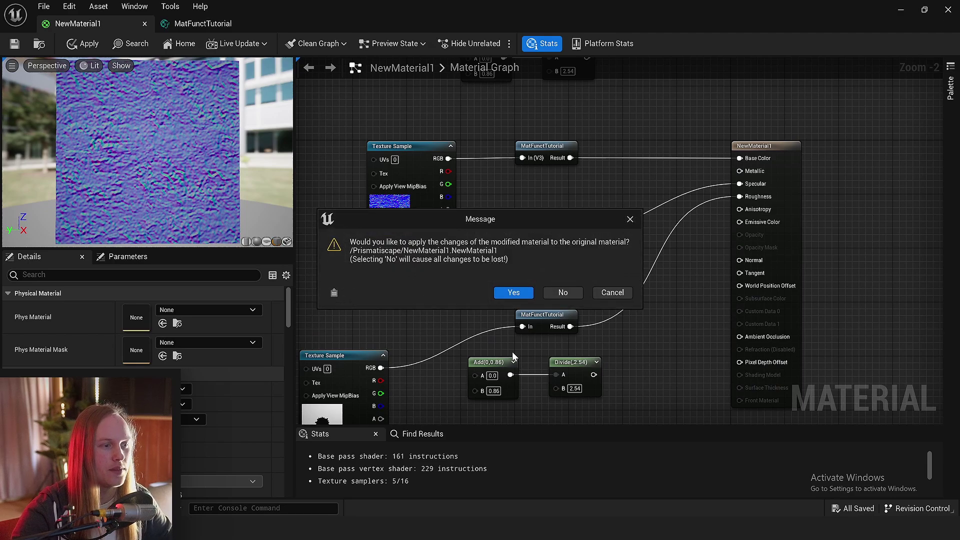
left_click(561, 293)
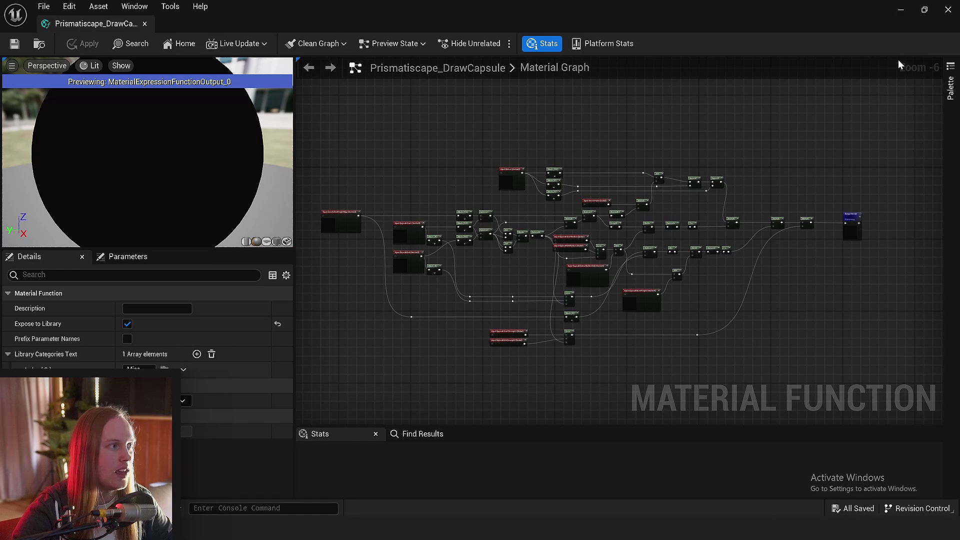
Open the Prismatiscape_Draw10xCapsules material function and examine its repeated rows of capsule nodes and the chained Add nodes.
left_click(900, 9)
double_click(433, 440)
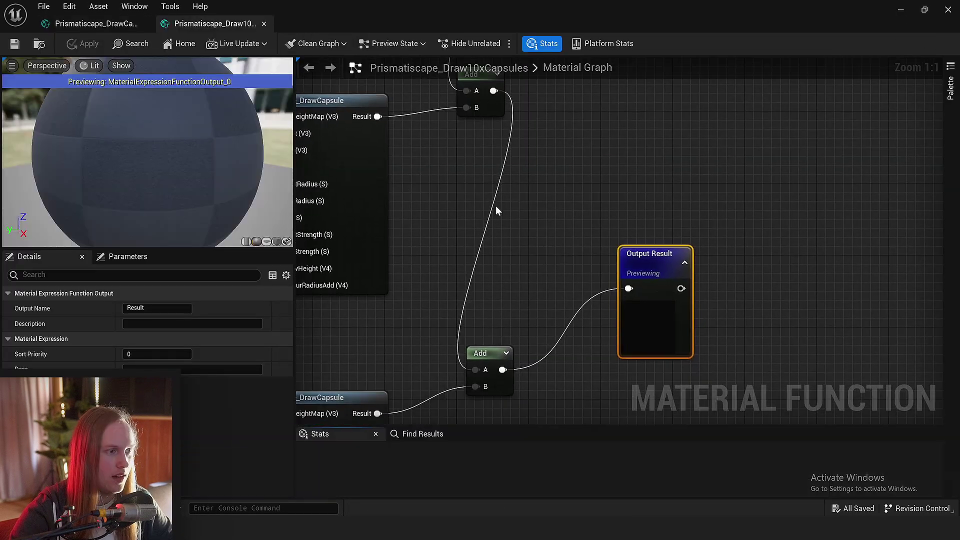
scroll(495, 205, "down", 5)
right_click_drag(404, 200, 727, 249)
scroll(725, 246, "down", 3)
right_click_drag(623, 222, 578, 303)
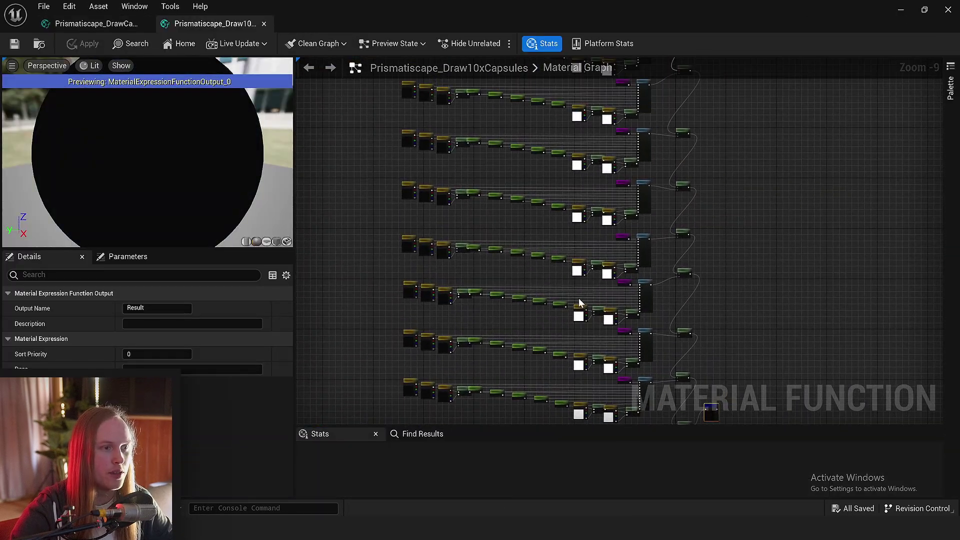
scroll(579, 302, "down", 1)
right_click_drag(550, 238, 540, 311)
scroll(532, 267, "down", 1)
right_click_drag(548, 233, 572, 261)
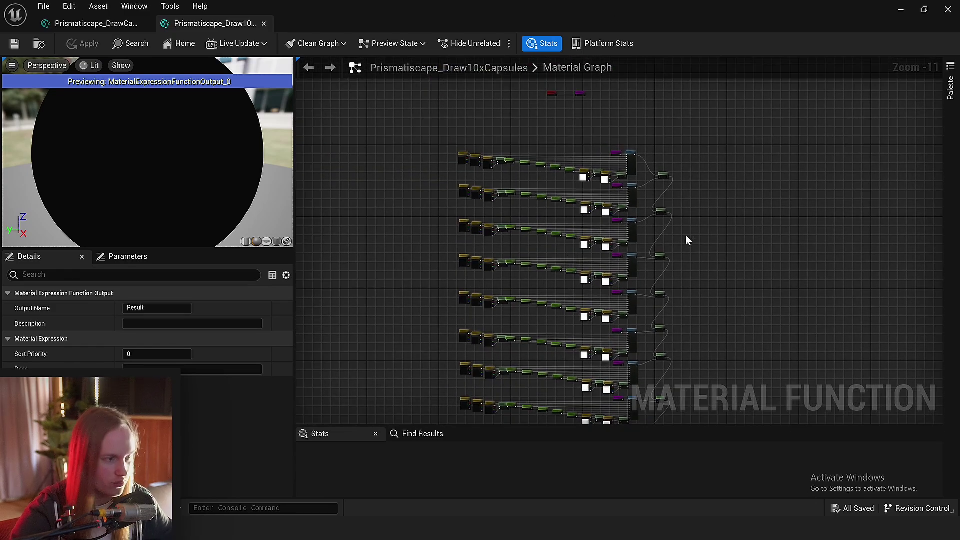
right_click_drag(623, 200, 694, 261)
Narrow the preview and Details column to give the node graph more room.
scroll(692, 262, "up", 8)
left_click(611, 228)
scroll(562, 260, "up", 3)
right_click_drag(818, 123, 609, 288)
left_click_drag(293, 174, 157, 180)
Examine the first Prismatiscape_DrawCapsule node, the parameters feeding its inputs and the Add node combining its result.
scroll(434, 241, "down", 6)
right_click_drag(642, 223, 640, 185)
scroll(636, 188, "down", 6)
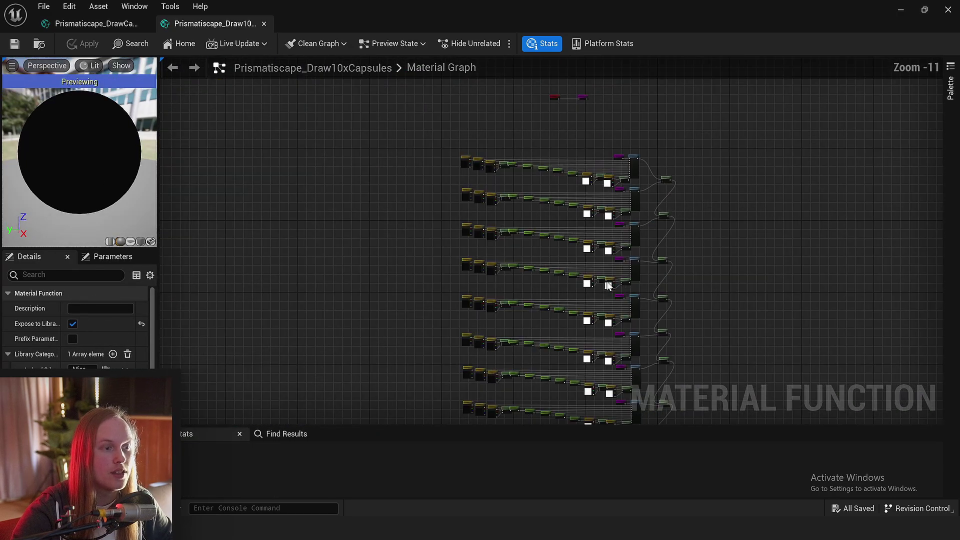
right_click_drag(604, 282, 553, 148)
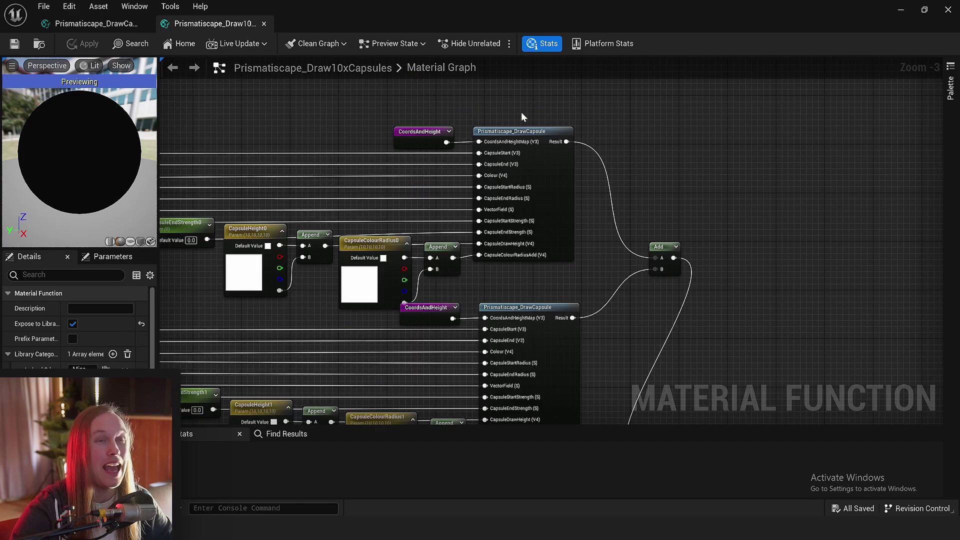
right_click_drag(521, 112, 545, 117)
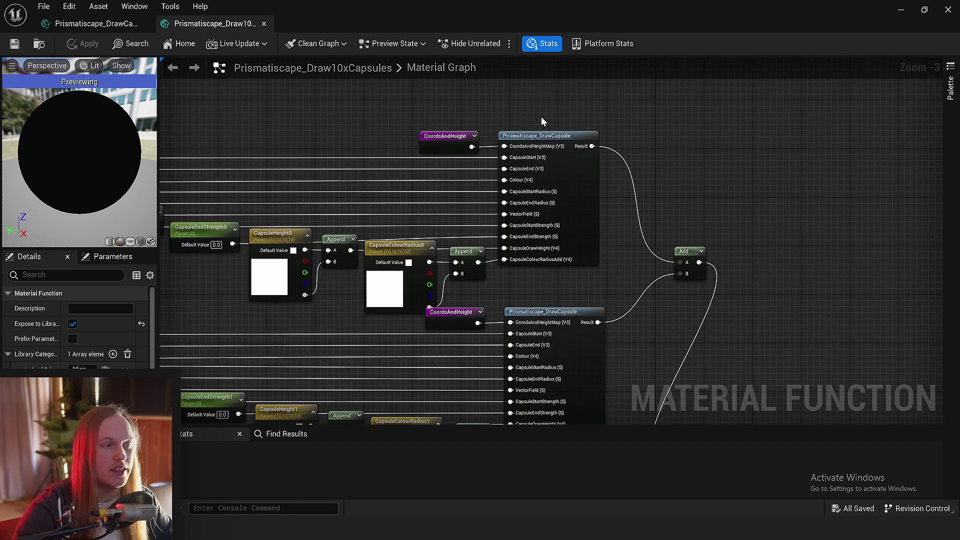
scroll(565, 125, "up", 3)
scroll(534, 350, "up", 4, "ctrl")
scroll(449, 330, "down", 3)
right_click_drag(470, 334, 535, 333)
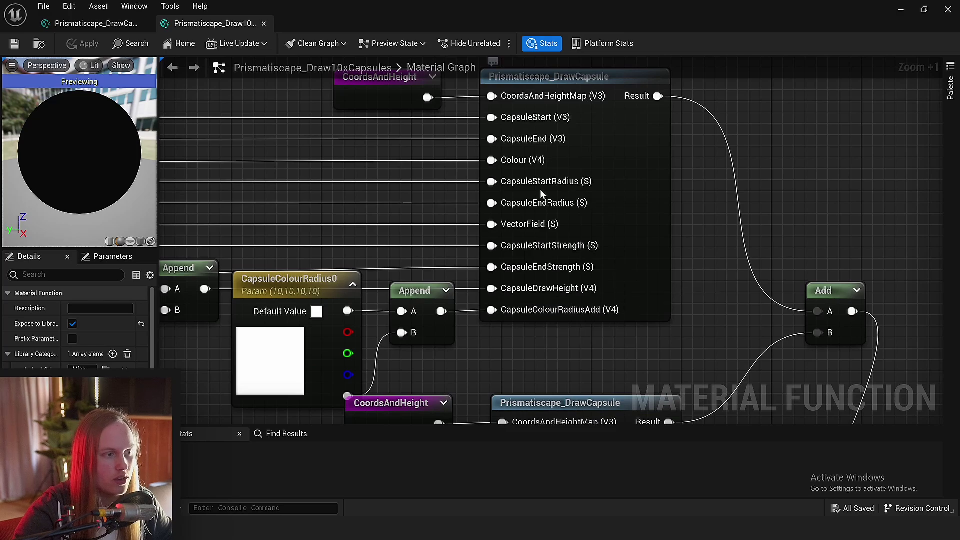
Open the Prismatiscape_DrawCapsule function from its node and examine its internal node network.
double_click(532, 220)
scroll(640, 263, "up", 6)
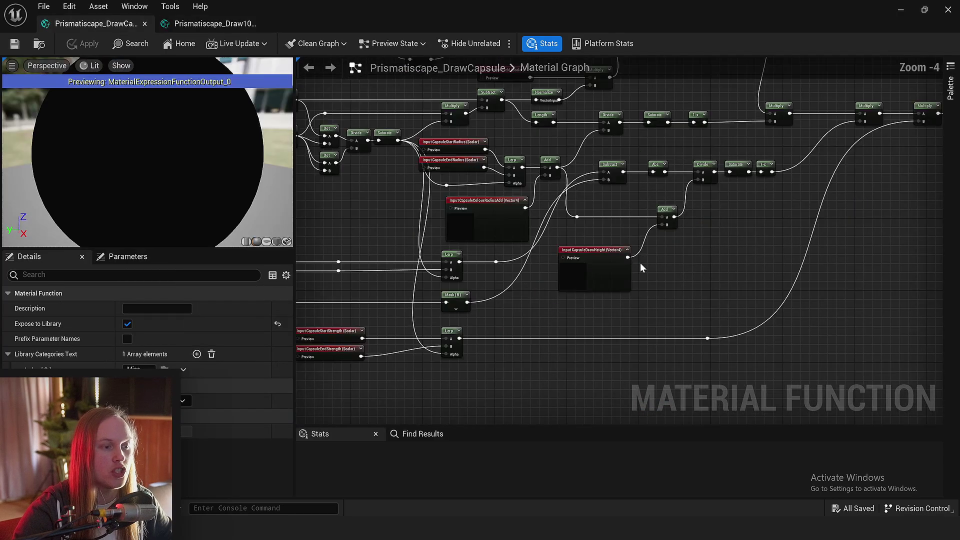
scroll(677, 278, "down", 5)
scroll(664, 300, "up", 1)
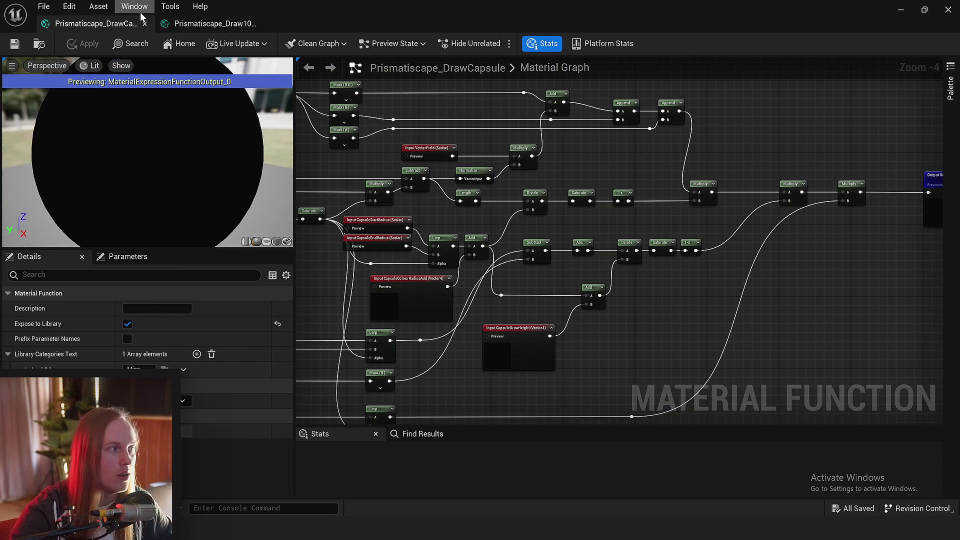
Return to Prismatiscape_Draw10xCapsules and select the third capsule's whole row of parameter nodes with its Prismatiscape_DrawCapsule node.
left_click(212, 24)
scroll(782, 227, "down", 5)
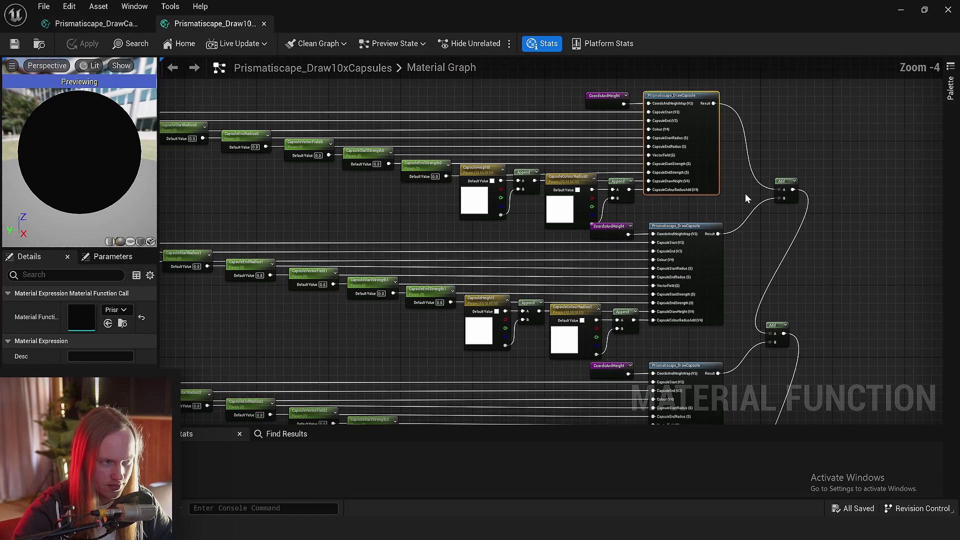
left_click_drag(783, 162, 160, 280)
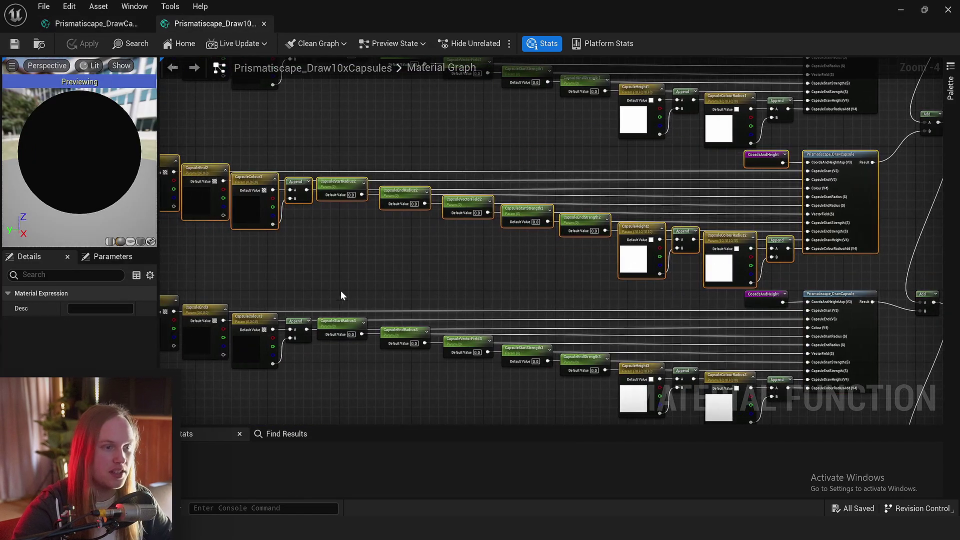
Examine the repeated capsule parameter rows and Add chain in Prismatiscape_Draw10xCapsules, including the first Prismatiscape_DrawCapsule node.
scroll(216, 284, "down", 2)
right_click_drag(570, 146, 712, 253)
right_click_drag(535, 241, 510, 150)
right_click_drag(484, 272, 469, 160)
right_click_drag(462, 330, 472, 168)
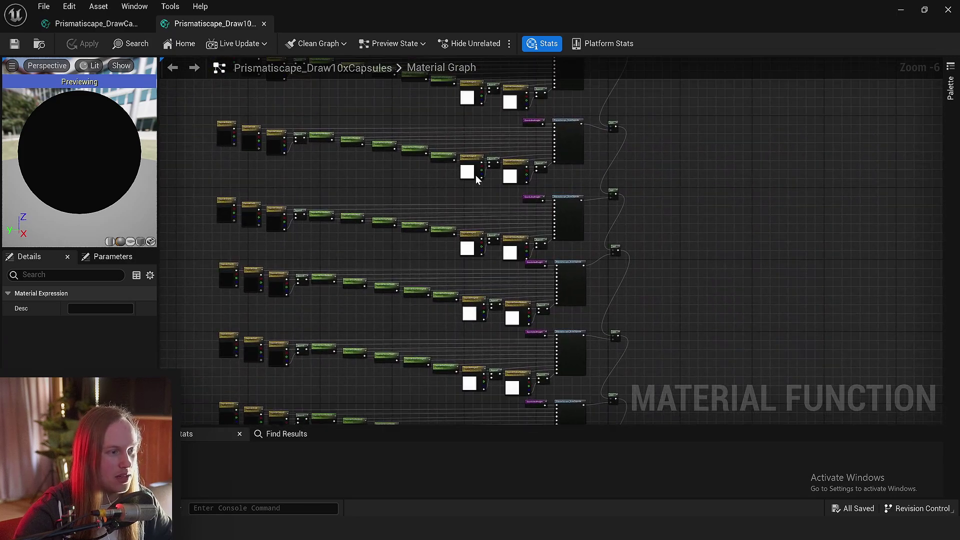
scroll(619, 304, "up", 6)
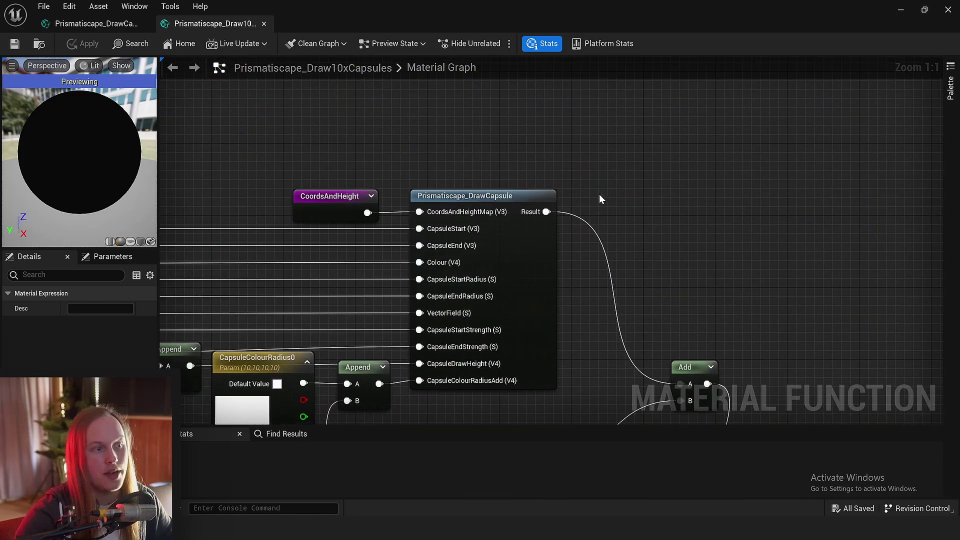
Open Prismatiscape_DrawCapsule from its node and try bypassing the upper 1-x node by wiring Saturate straight into the Multiply's B input.
double_click(506, 293)
scroll(522, 229, "up", 7)
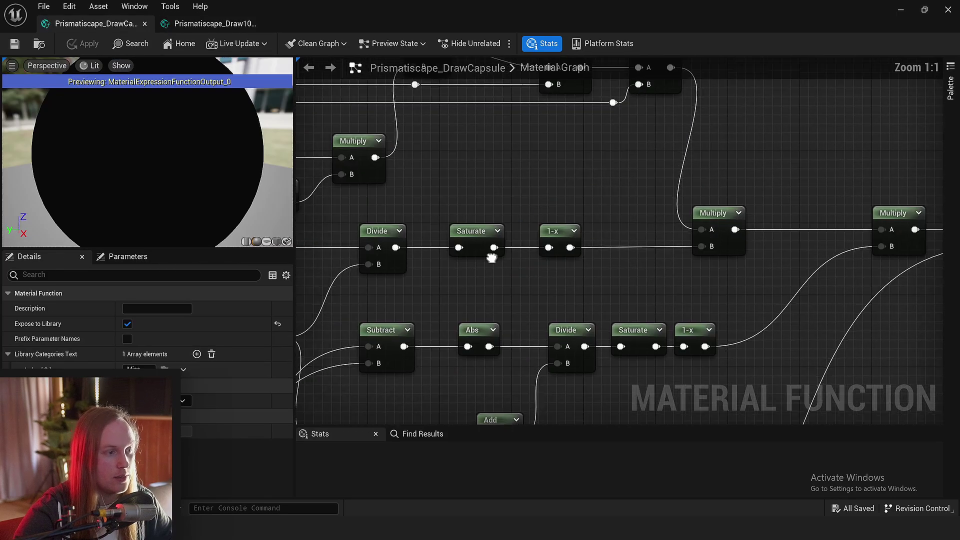
left_click_drag(583, 220, 583, 140)
left_click_drag(506, 235, 795, 235)
scroll(615, 300, "down", 5)
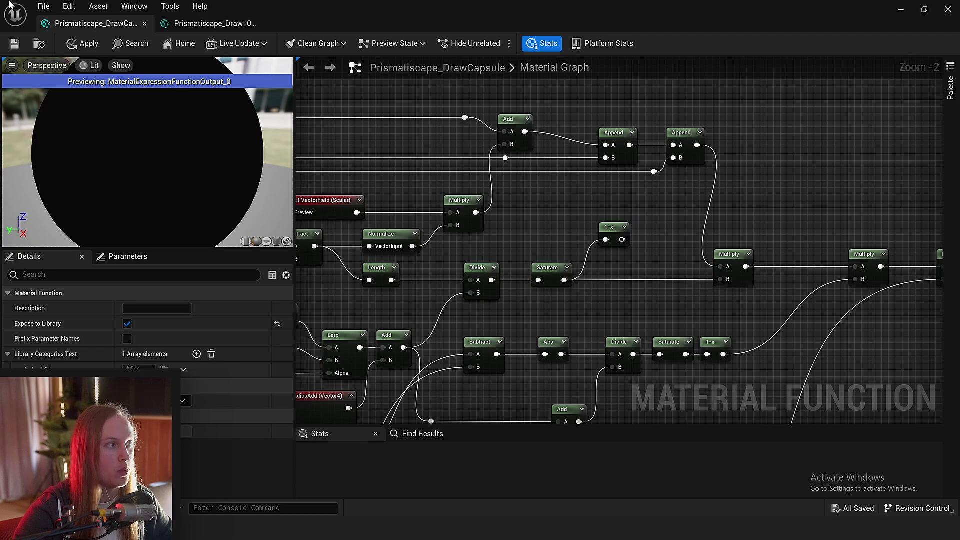
Return to Prismatiscape_Draw10xCapsules and examine the successive DrawCapsule calls that reuse the edited function.
left_click(231, 26)
right_click_drag(611, 197, 570, 264)
scroll(567, 195, "up", 3)
scroll(570, 264, "down", 3)
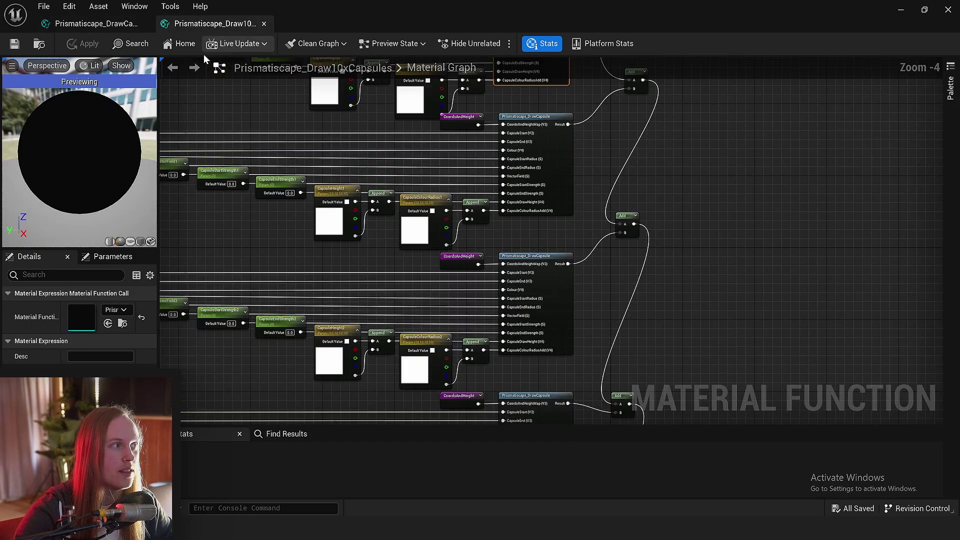
left_click(122, 24)
Open the Prismatiscape_Wind_Capture material from the WindMaterials folder in Prismatiscape Content.
key("alt+Tab")
scroll(541, 463, "up", 1)
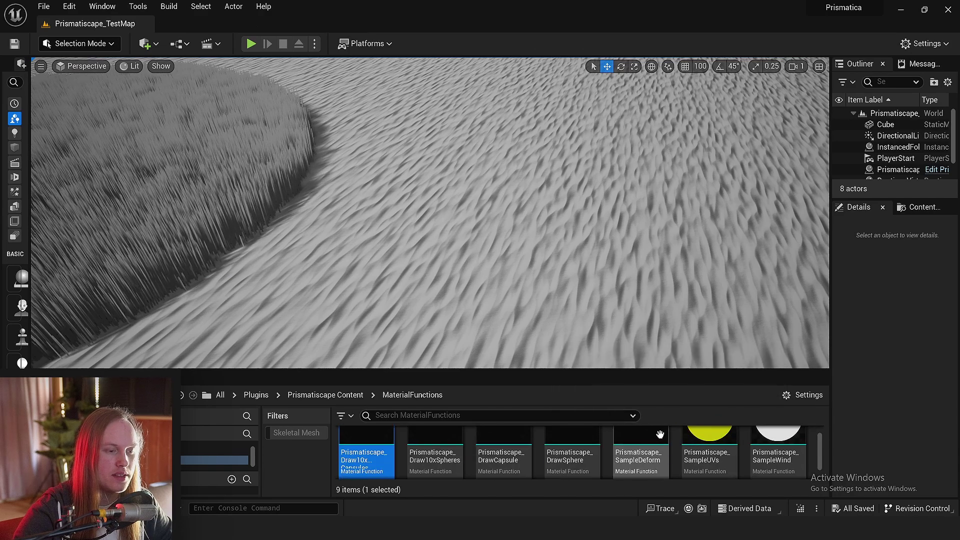
left_click(333, 396)
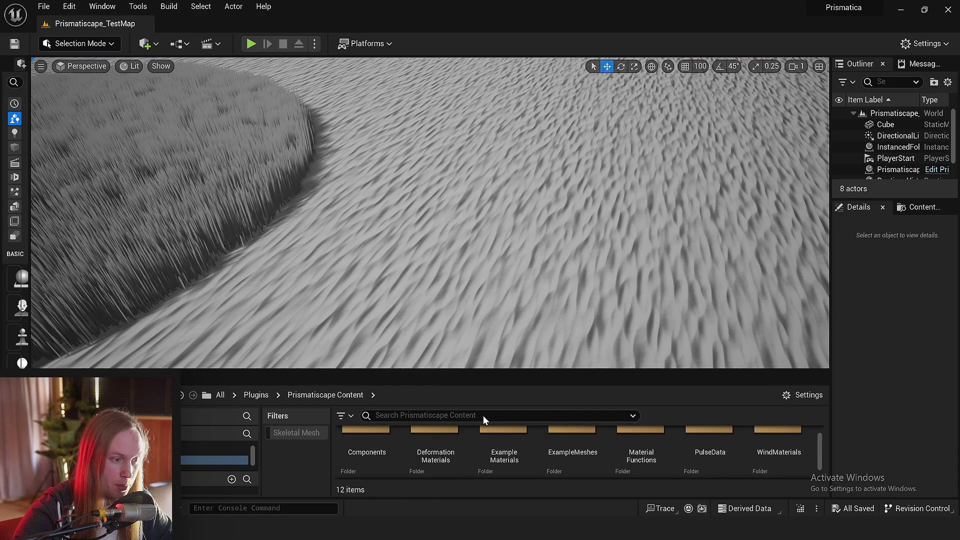
left_click(645, 444)
scroll(724, 450, "down", 2)
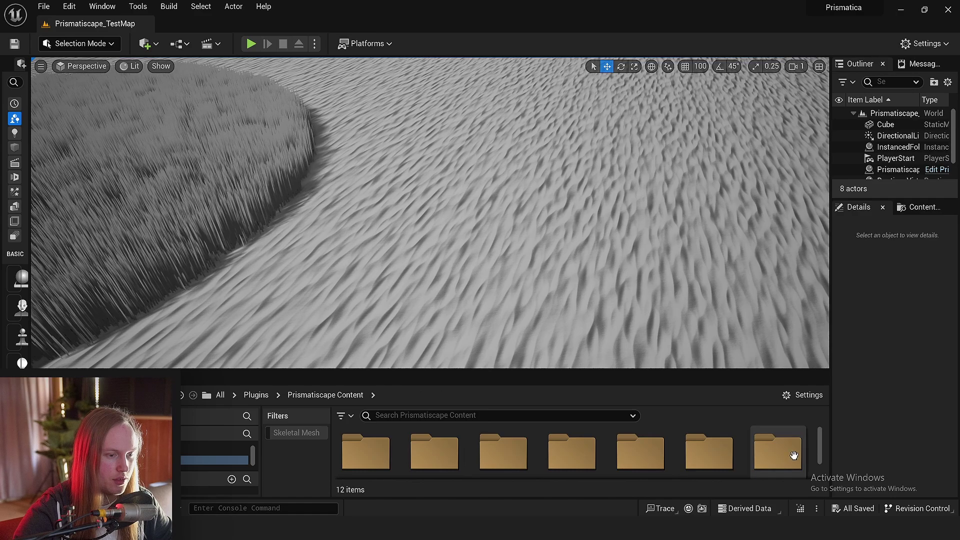
double_click(785, 452)
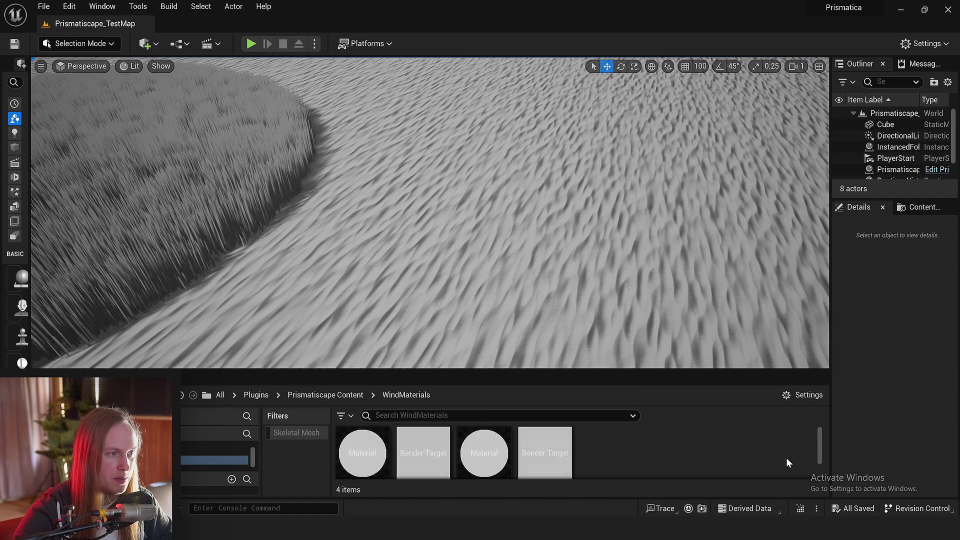
double_click(483, 440)
Examine the Prismatiscape_Draw10xCapsules and Prismatiscape_Draw10xSpheres function nodes and the Add combining them in the wind capture graph.
scroll(400, 259, "down", 6)
right_click_drag(399, 258, 800, 210)
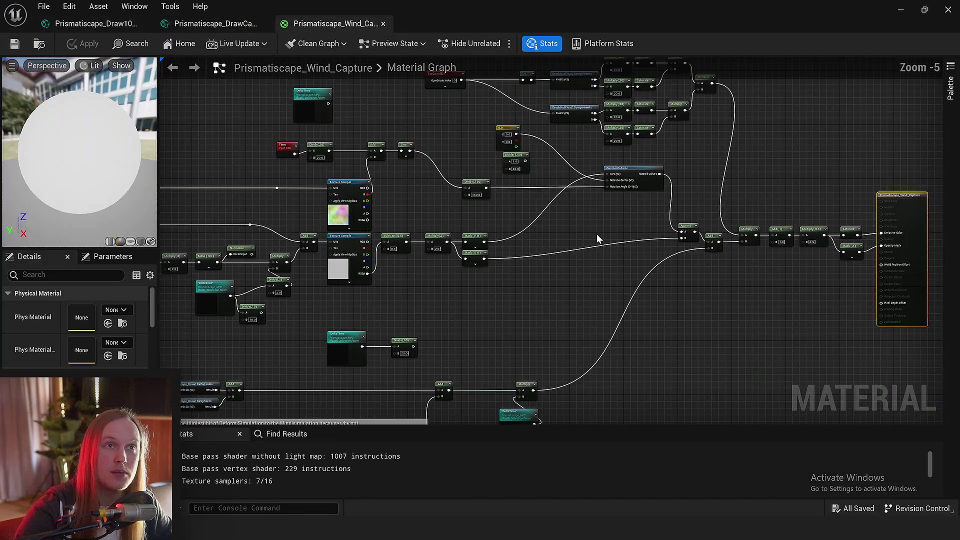
right_click_drag(514, 246, 379, 197)
scroll(500, 244, "up", 2)
scroll(526, 260, "up", 4)
scroll(410, 195, "up", 5)
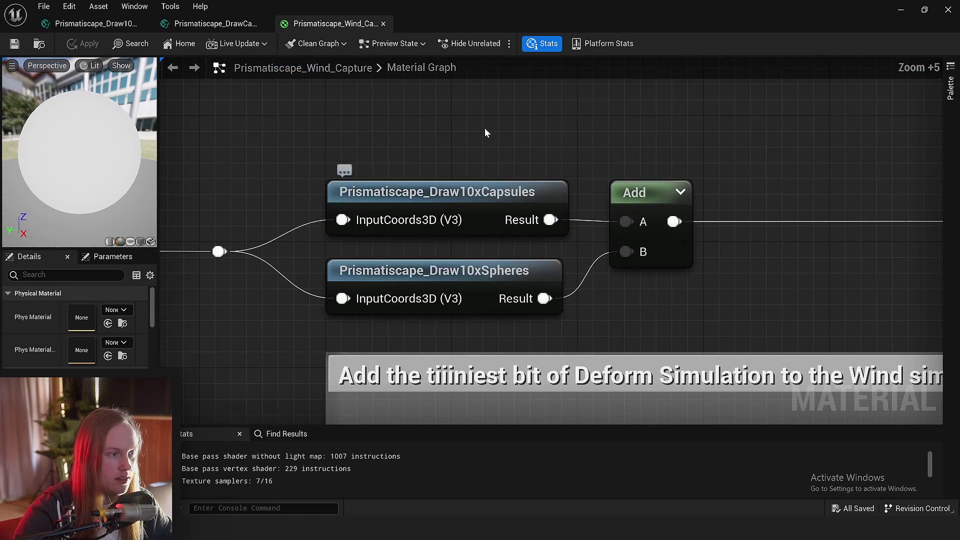
left_click(425, 212)
left_click(488, 297)
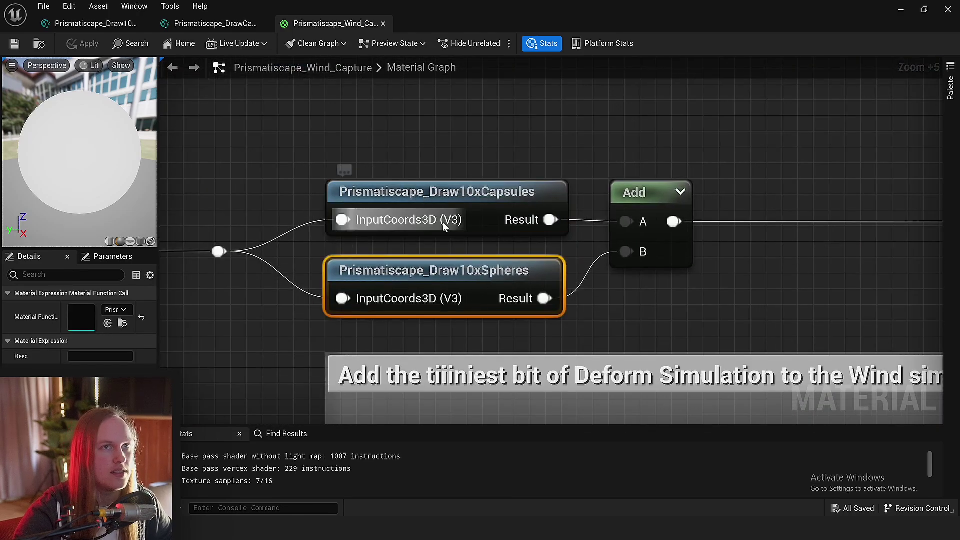
left_click_drag(435, 144, 441, 216)
left_click_drag(495, 143, 433, 196)
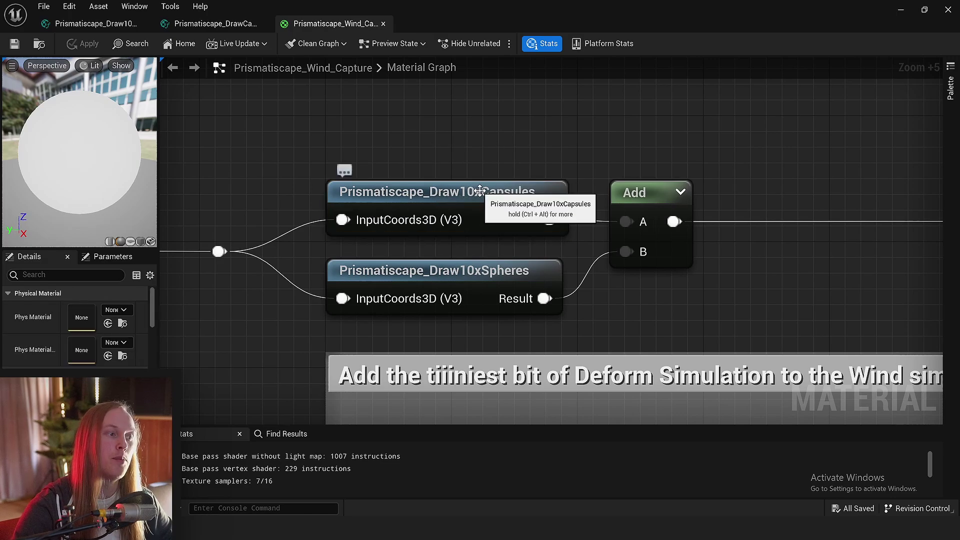
Open the Prismatiscape_Draw10xCapsules function from its node and trace one nested Prismatiscape_DrawCapsule call into its internal network.
double_click(445, 198)
scroll(497, 230, "up", 4)
right_click_drag(497, 230, 420, 294)
scroll(519, 282, "down", 3)
left_click(533, 314)
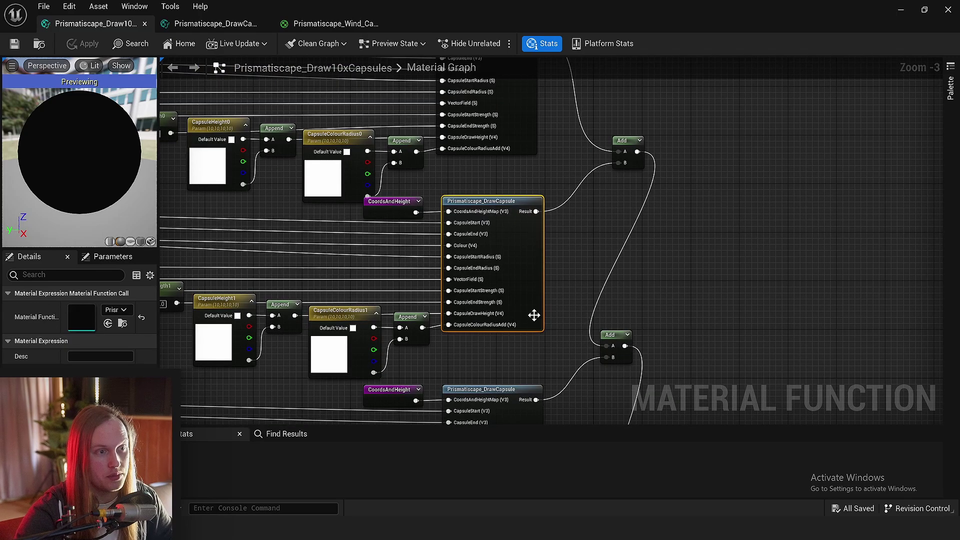
left_click(588, 282)
double_click(533, 270)
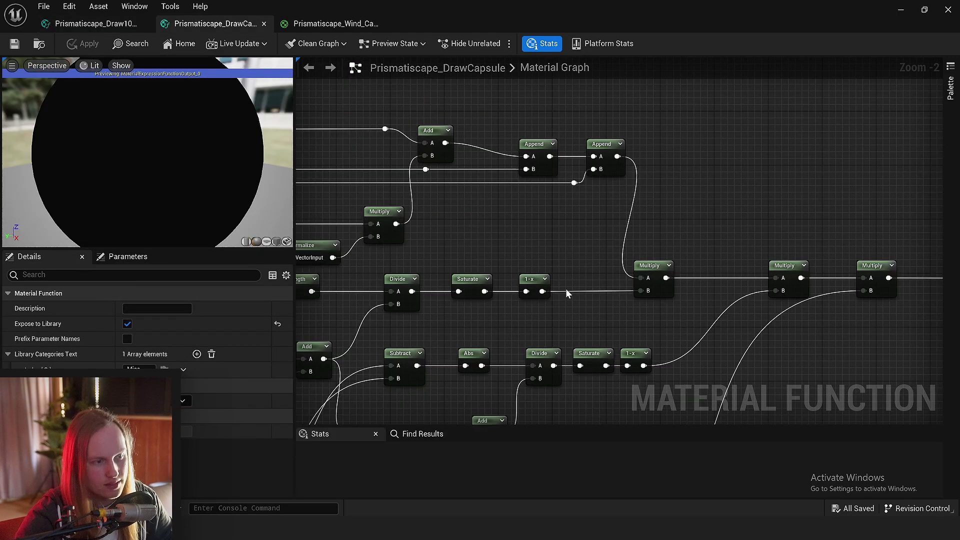
scroll(497, 182, "down", 4)
Close the Prismatiscape_DrawCapsule and Prismatiscape_Draw10xCapsules functions and look over the surrounding Prismatiscape_Wind_Capture graph.
left_click(264, 23)
left_click(145, 22)
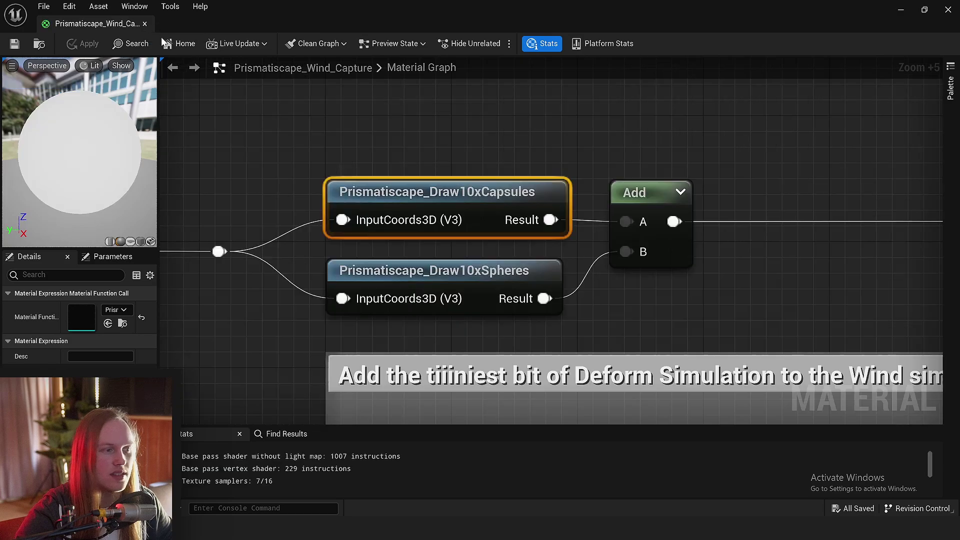
scroll(644, 248, "down", 4)
left_click_drag(510, 145, 414, 277)
scroll(482, 254, "down", 3)
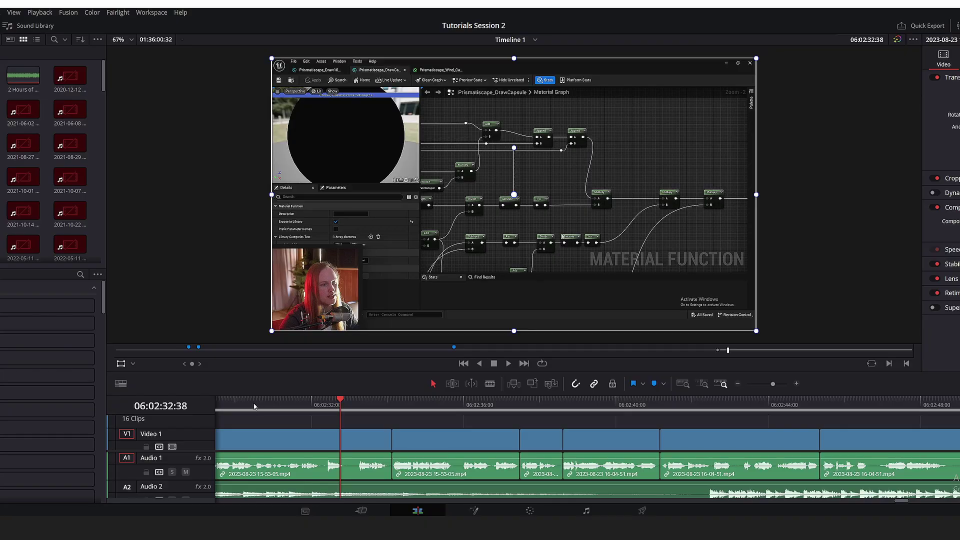
Switch to DaVinci Resolve and move the playhead of Timeline 1 back to the Draw10xCapsules footage near 06:02:28.
left_click(258, 406)
scroll(299, 440, "left", 3)
left_click(335, 407)
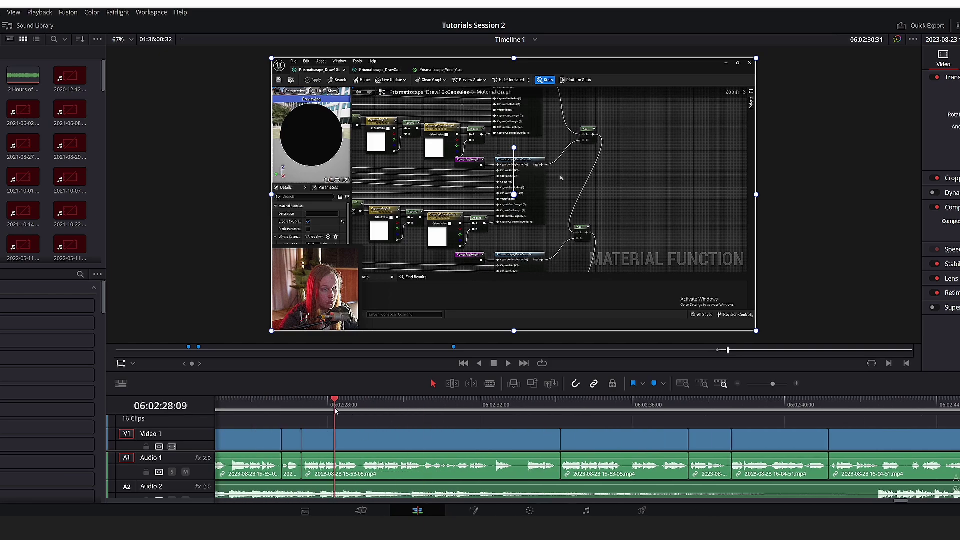
left_click_drag(335, 409, 333, 407)
scroll(337, 409, "left", 2)
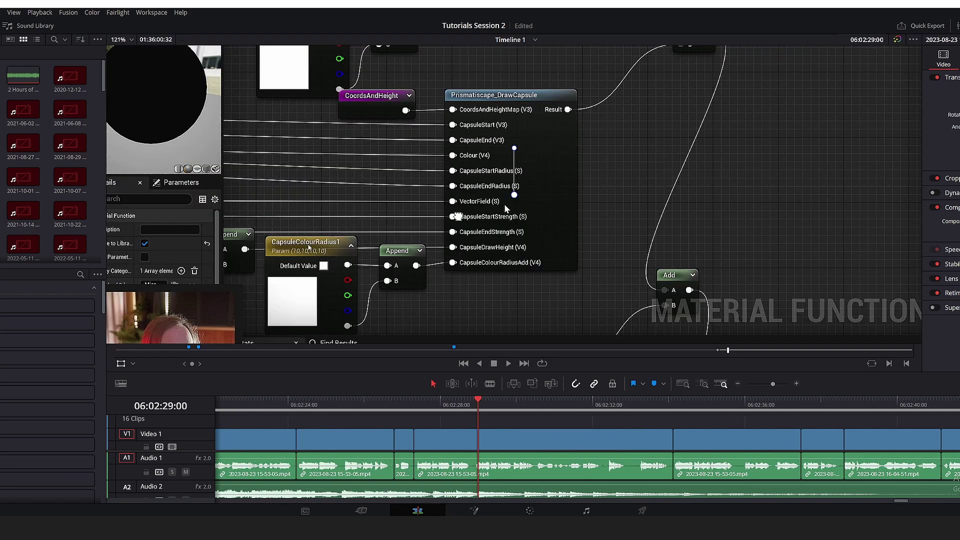
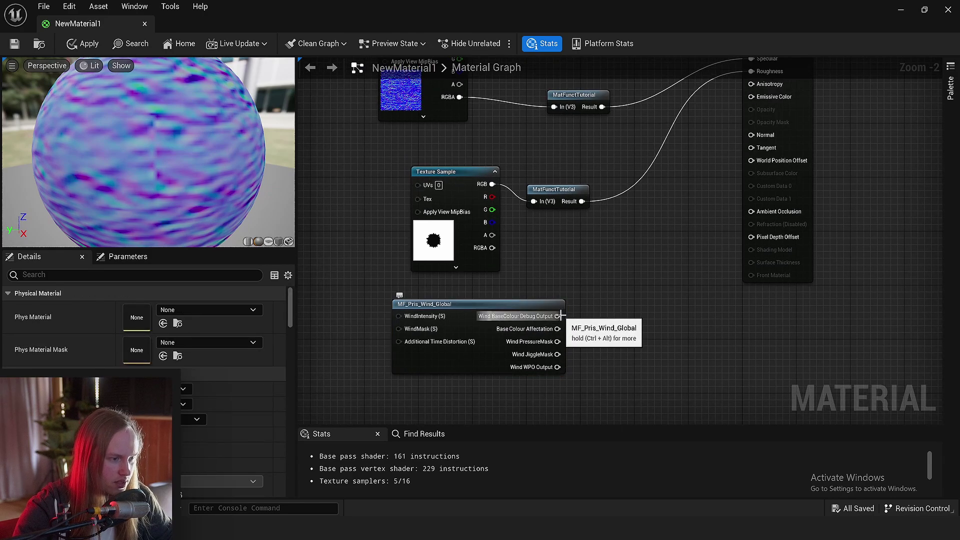
In NewMaterial1, connect MF_Pris_Wind_Global's Wind BaseColour Debug Output to Base Color, disconnect Specular, and restore the editor window to a smaller size.
left_click_drag(558, 316, 749, 151)
left_click(751, 175, "alt")
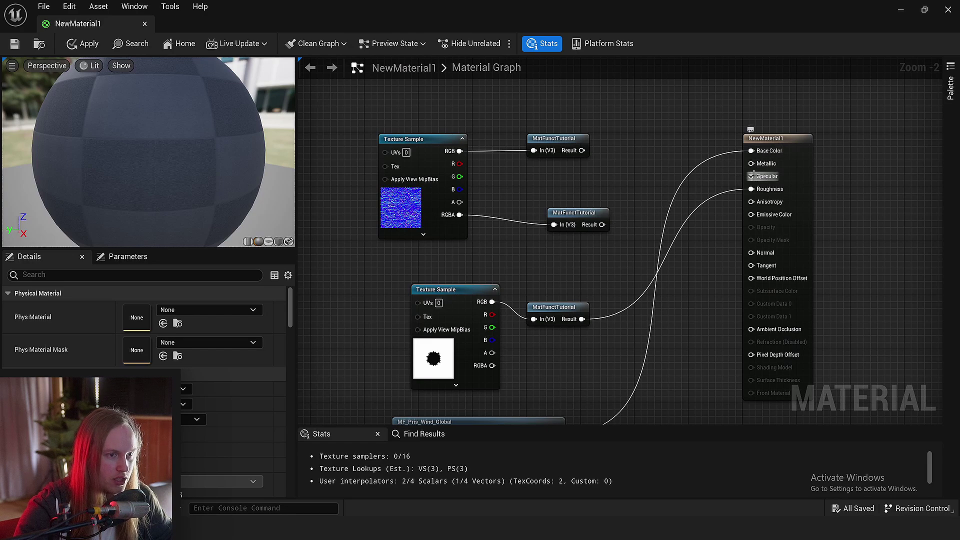
double_click(797, 8)
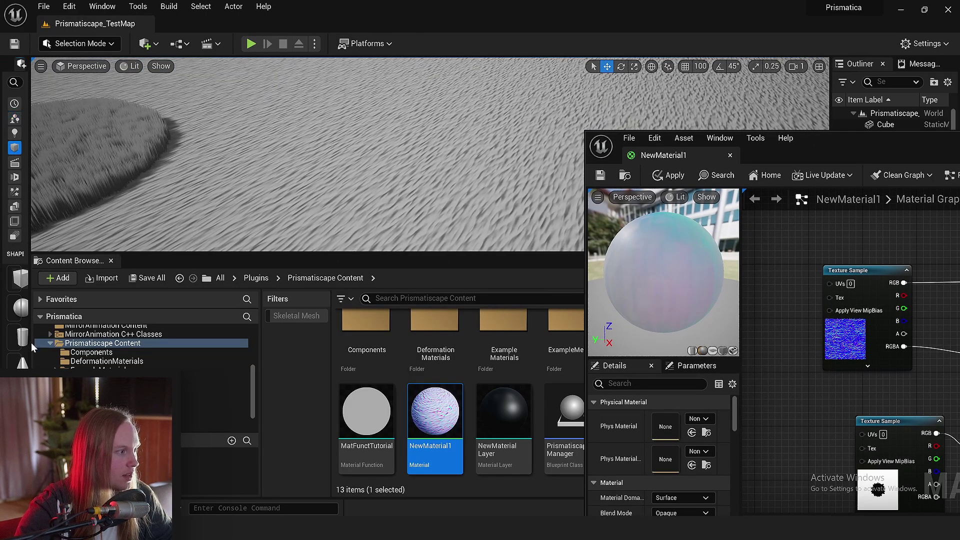
Place a cube on the ground in the level, frame it in the view, and create a tilted duplicate beside it.
left_click_drag(19, 285, 300, 194)
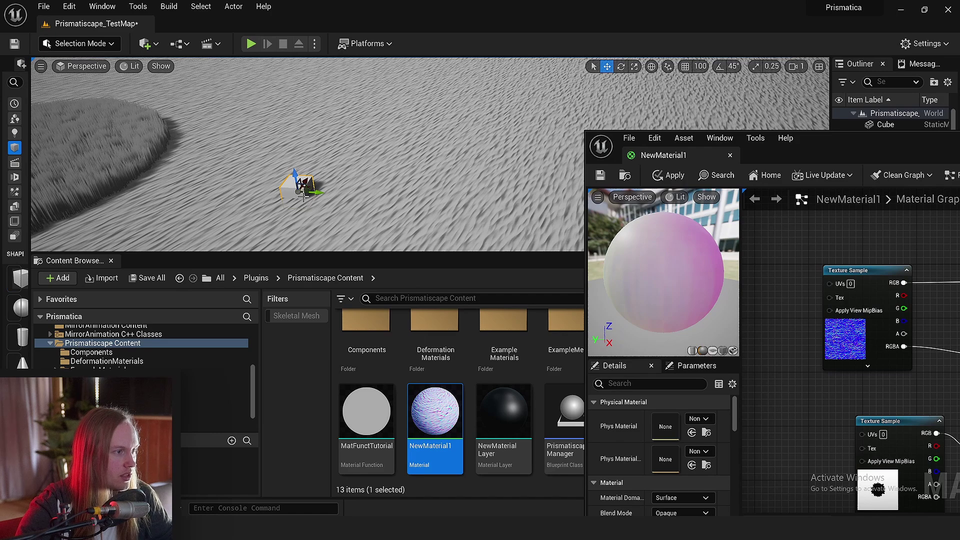
key("f")
key("e")
left_click_drag(348, 175, 538, 158, "alt")
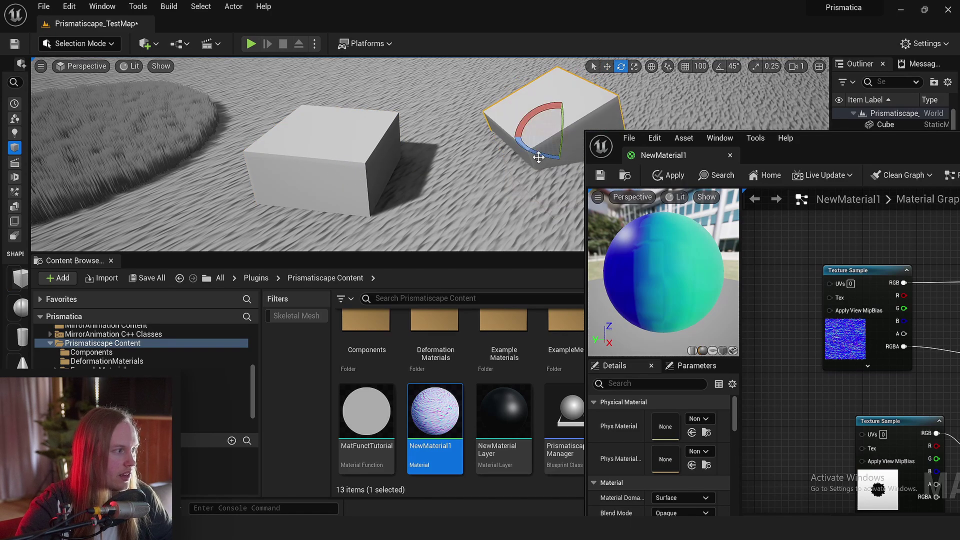
Add a sphere between the two cubes and scale it up uniformly to roughly the cubes' size.
left_click(424, 120)
key("r")
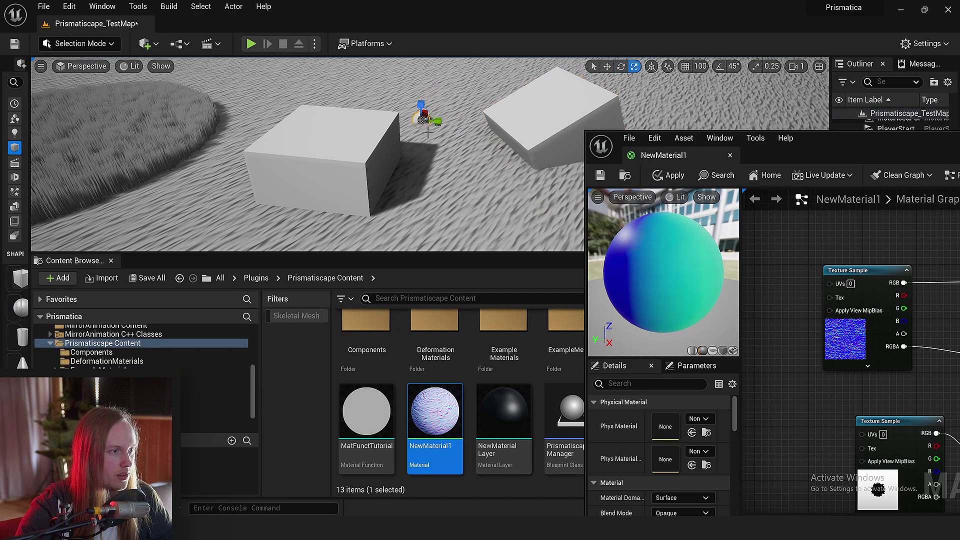
left_click_drag(424, 114, 445, 93)
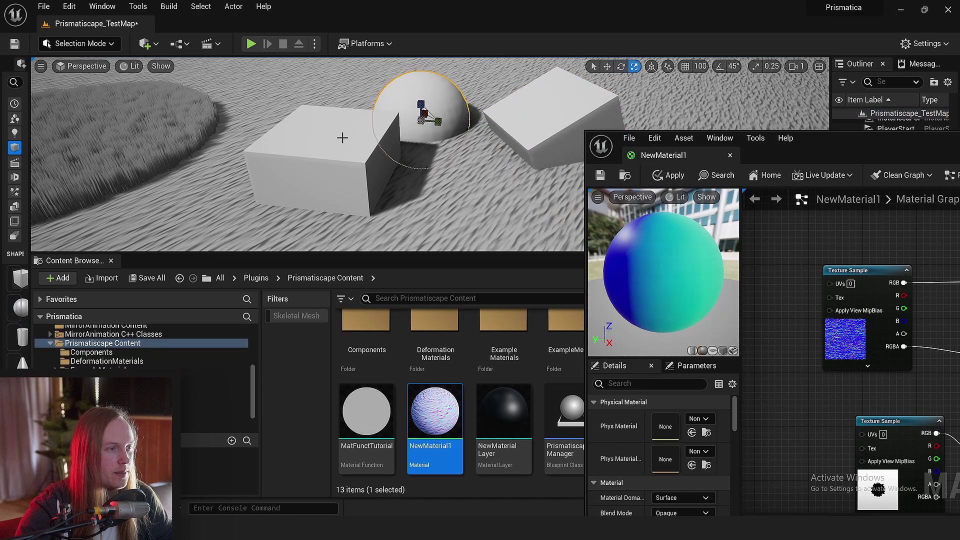
right_click_drag(342, 137, 419, 102)
key("Escape")
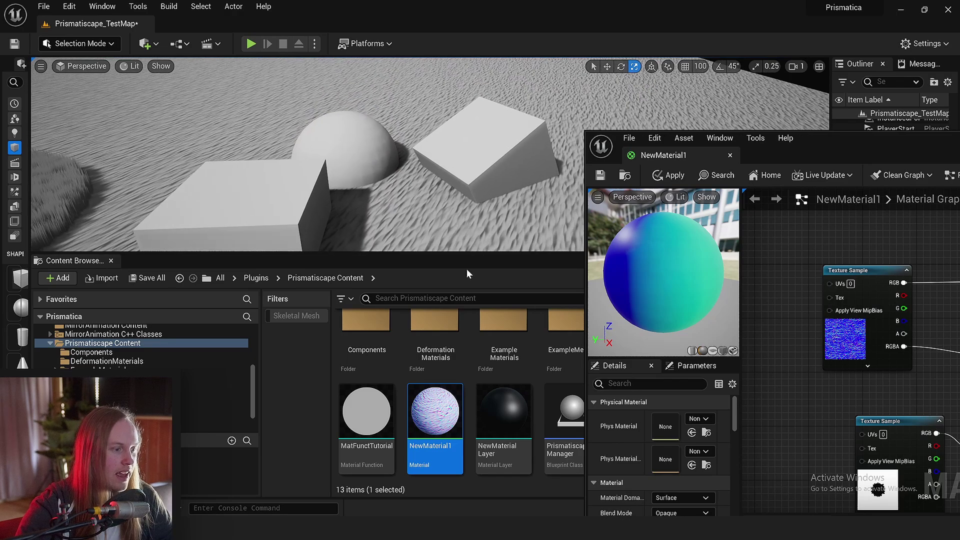
Apply NewMaterial1 to the shapes in the level, including the tilted cube and the nearer cube.
left_click_drag(434, 411, 485, 155)
left_click_drag(434, 411, 225, 209)
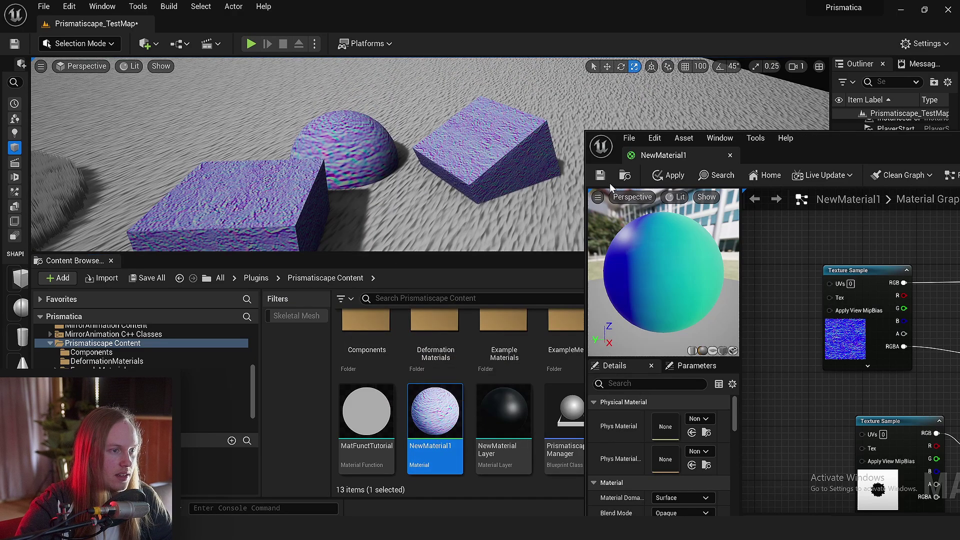
Create a second material beside NewMaterial1 in Prismatiscape Content and open it in a maximized editor.
right_click(435, 415)
left_click(503, 148)
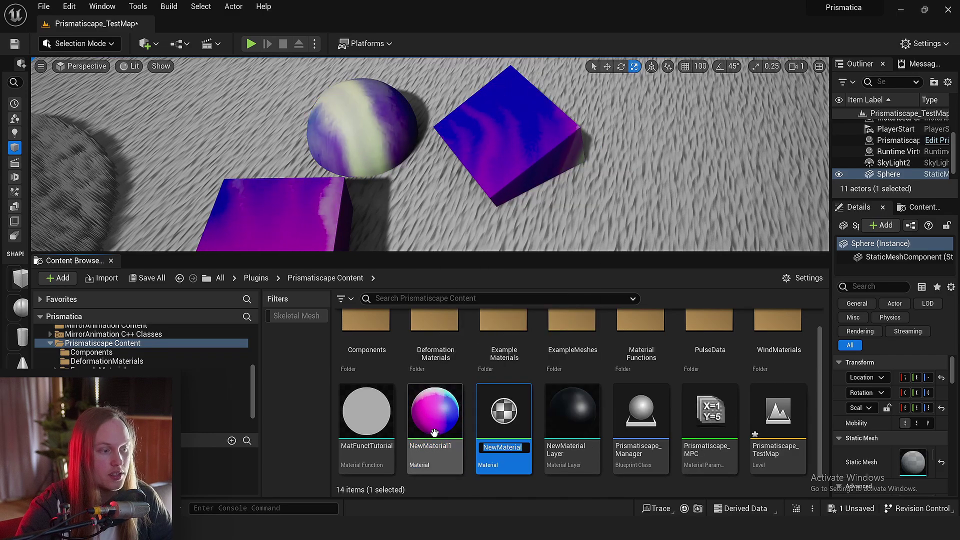
double_click(500, 424)
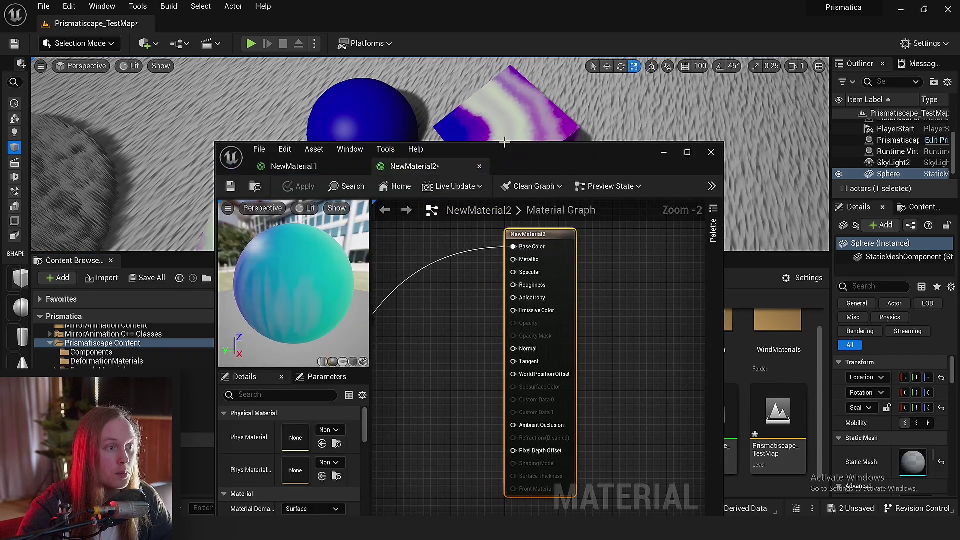
double_click(513, 146)
Insert a 1-x node between MF_Pris_Wind_Global's Wind BaseColour Debug Output and Base Color in NewMaterial2.
right_click_drag(421, 229, 785, 192)
scroll(608, 297, "down", 1)
right_click_drag(608, 297, 594, 322)
left_click_drag(603, 288, 535, 221)
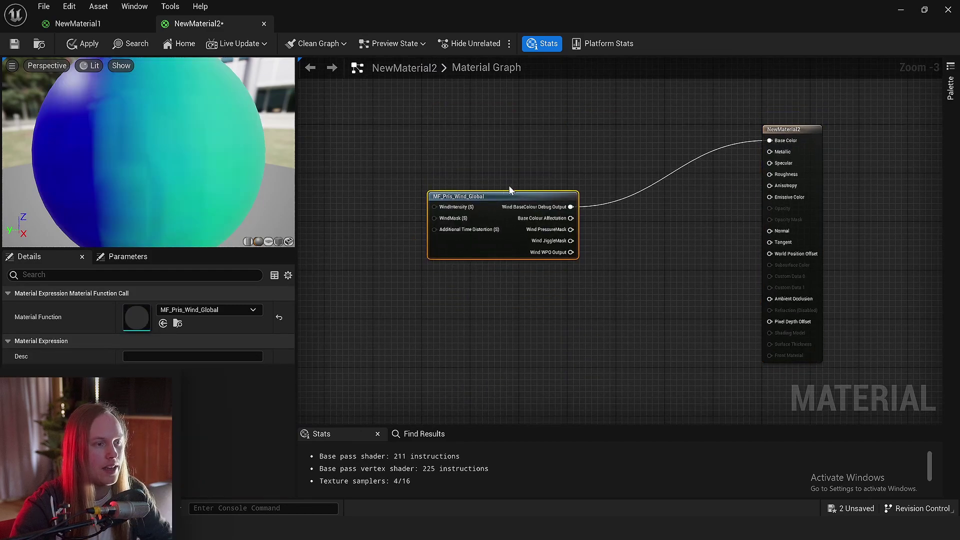
left_click(509, 185)
scroll(577, 203, "up", 3)
left_click_drag(613, 144, 623, 135)
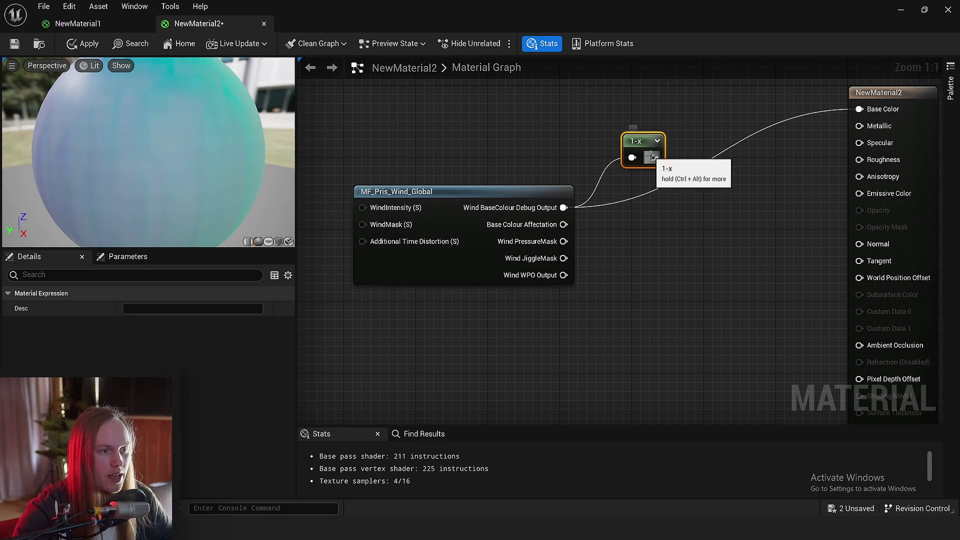
left_click_drag(653, 157, 852, 107)
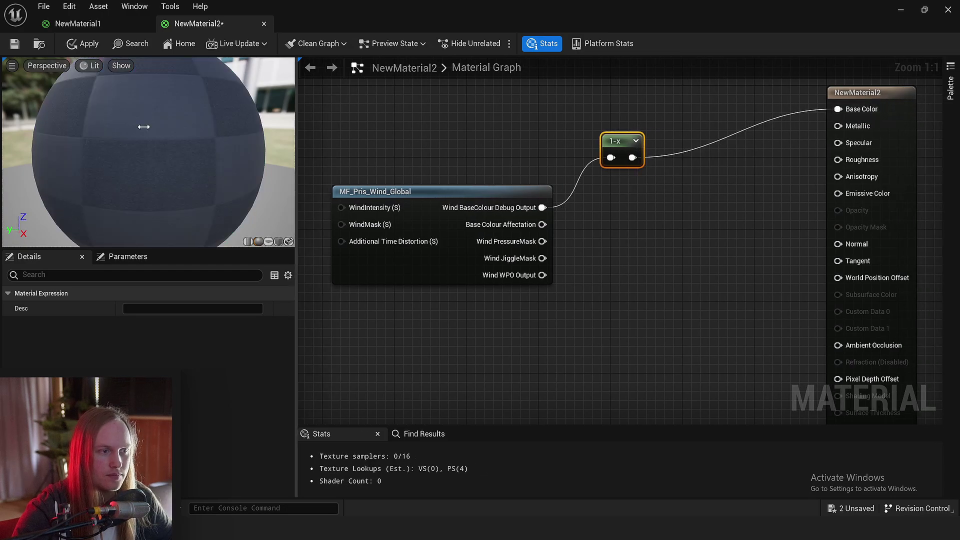
Save NewMaterial2, close its editor, and apply the material to the tilted cube in the level.
left_click(15, 44)
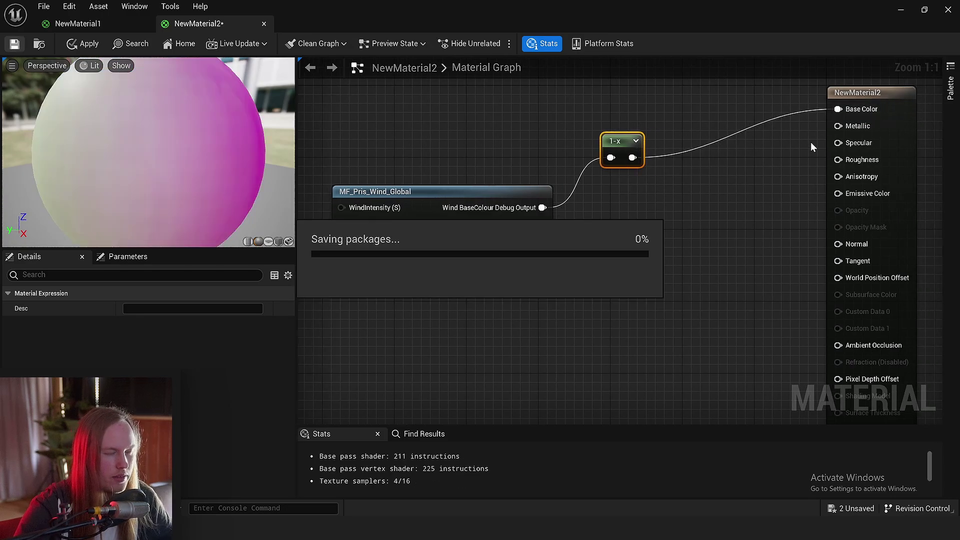
left_click(947, 10)
left_click_drag(503, 411, 484, 144)
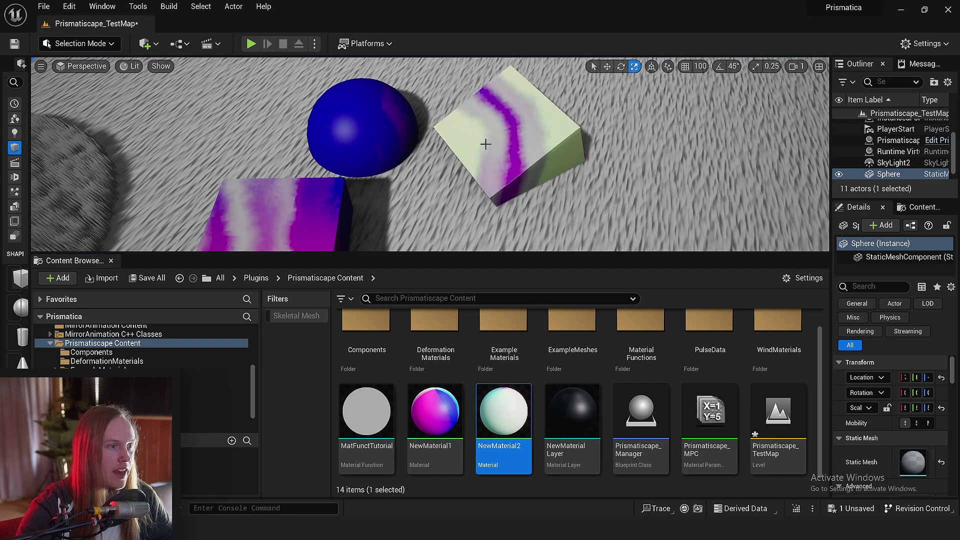
Duplicate the tilted cube that uses NewMaterial2 and place the copy between it and the nearer magenta cube.
right_click_drag(530, 180, 495, 204)
key("w")
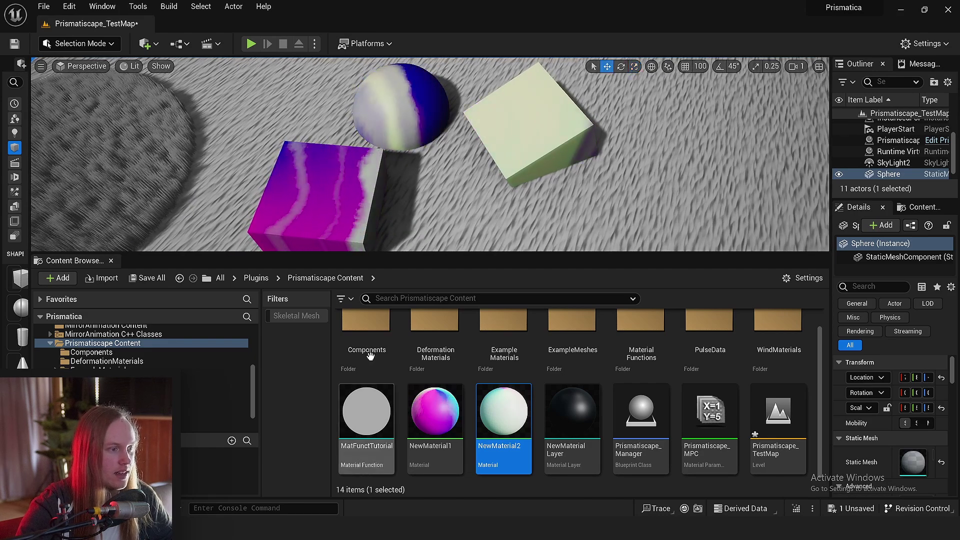
left_click(360, 221)
left_click(548, 133)
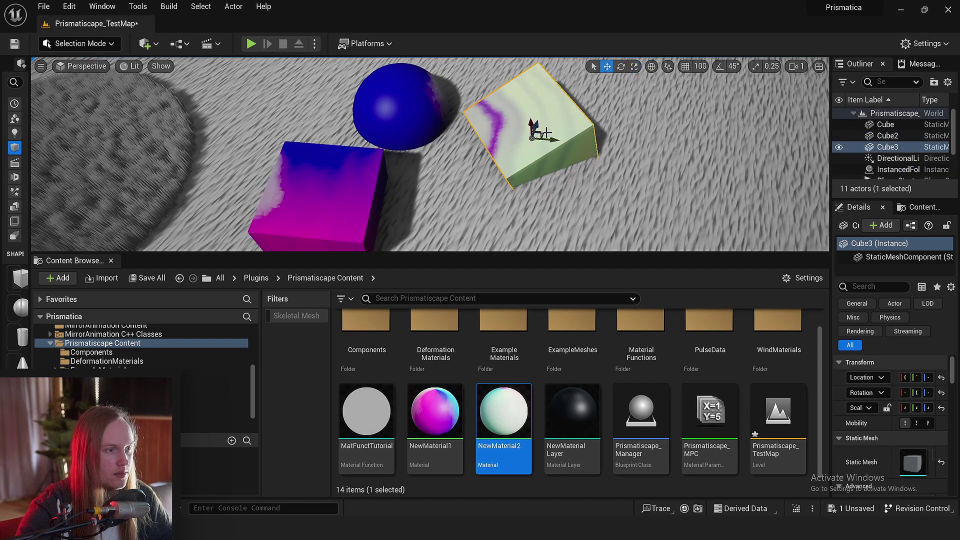
left_click_drag(542, 132, 305, 108, "alt")
key("e")
key("w")
right_click_drag(340, 125, 407, 138)
left_click_drag(403, 120, 540, 135)
right_click_drag(540, 134, 502, 187)
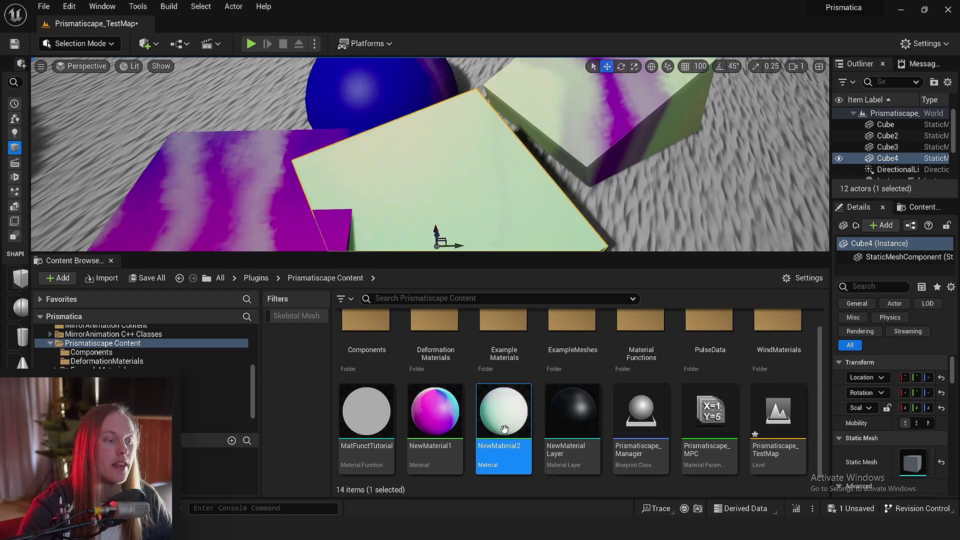
Open NewMaterial2 and move its MF_Pris_Wind_Global node closer to the 1-x node.
double_click(504, 430)
right_click_drag(470, 332, 553, 320)
scroll(553, 319, "down", 1)
left_click(552, 317)
left_click_drag(521, 275, 551, 229)
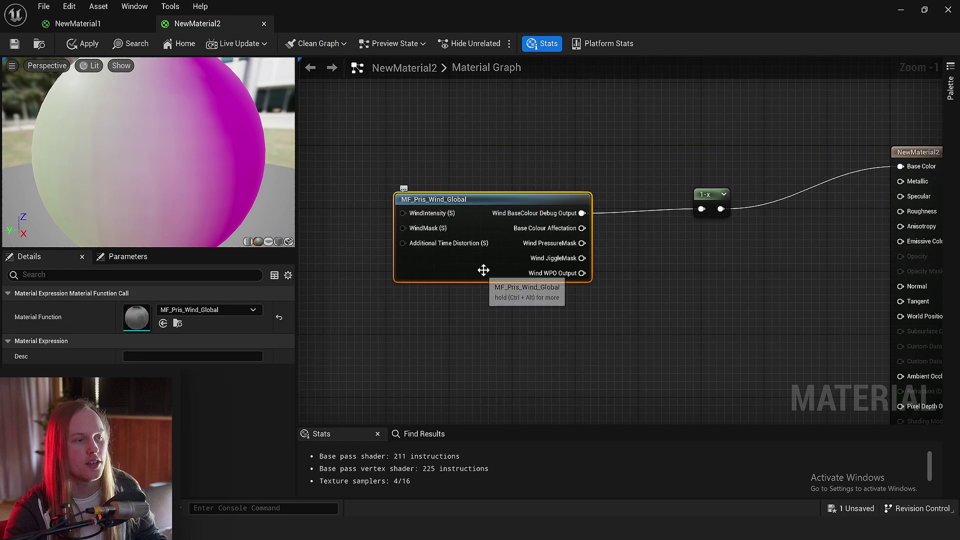
left_click_drag(484, 270, 507, 265)
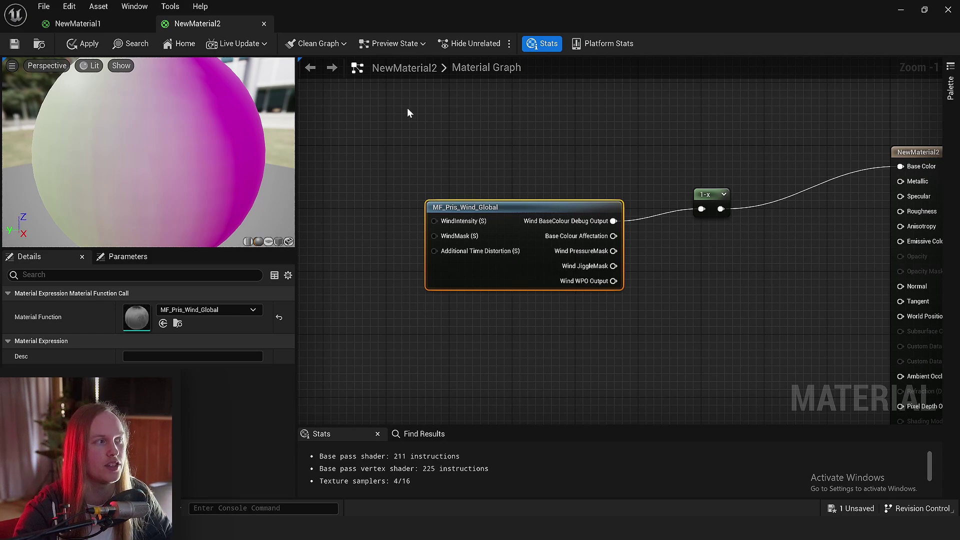
Switch to NewMaterial1 and move its MF_Pris_Wind_Global node up beneath the texture sample.
left_click(93, 26)
right_click_drag(485, 218, 529, 58)
scroll(520, 201, "up", 4, "ctrl")
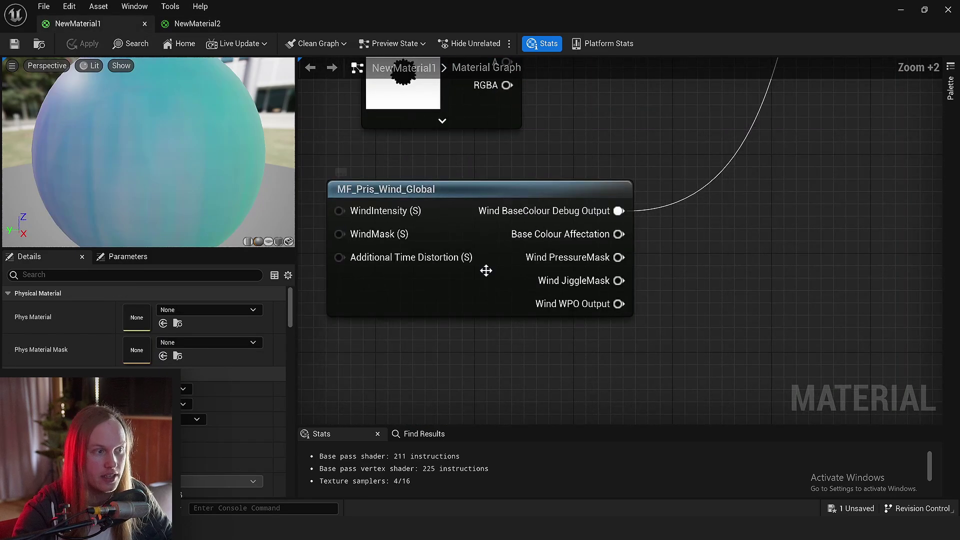
left_click_drag(486, 271, 478, 206)
scroll(475, 202, "down", 2)
right_click_drag(475, 202, 539, 255)
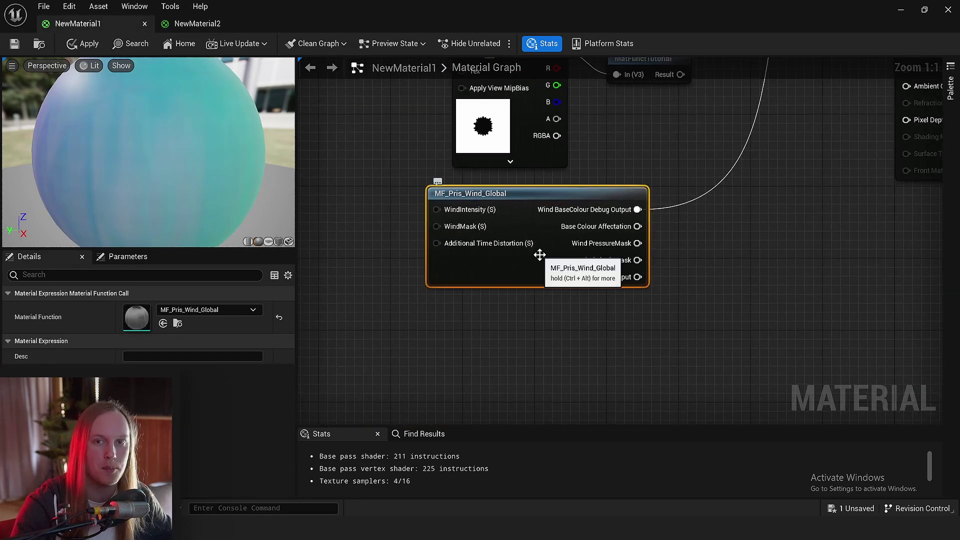
Add a constant of 0 beside MF_Pris_Wind_Global's inputs in NewMaterial2 and try pulling a connection from it.
left_click(214, 23)
scroll(418, 272, "up", 2)
scroll(361, 255, "down", 2)
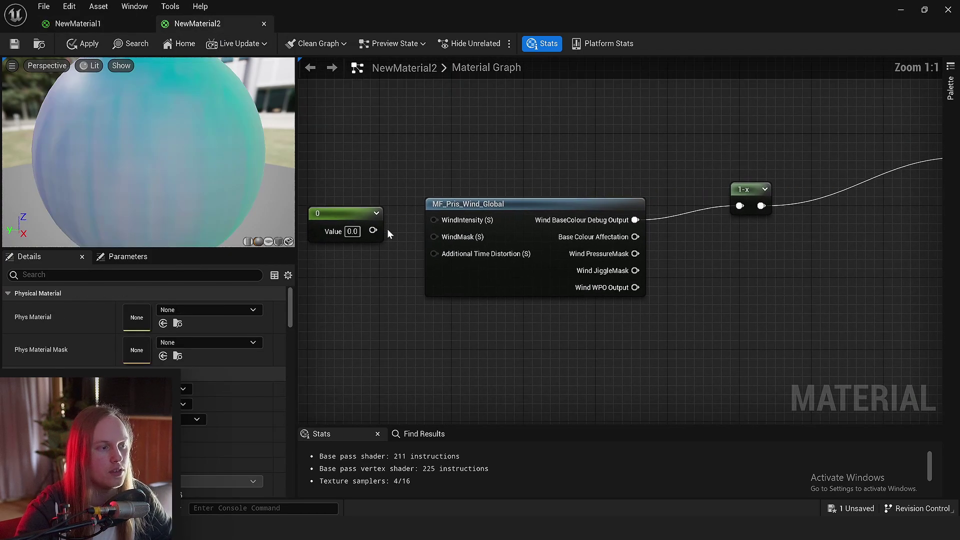
right_click_drag(387, 229, 444, 220)
left_click_drag(430, 222, 477, 275)
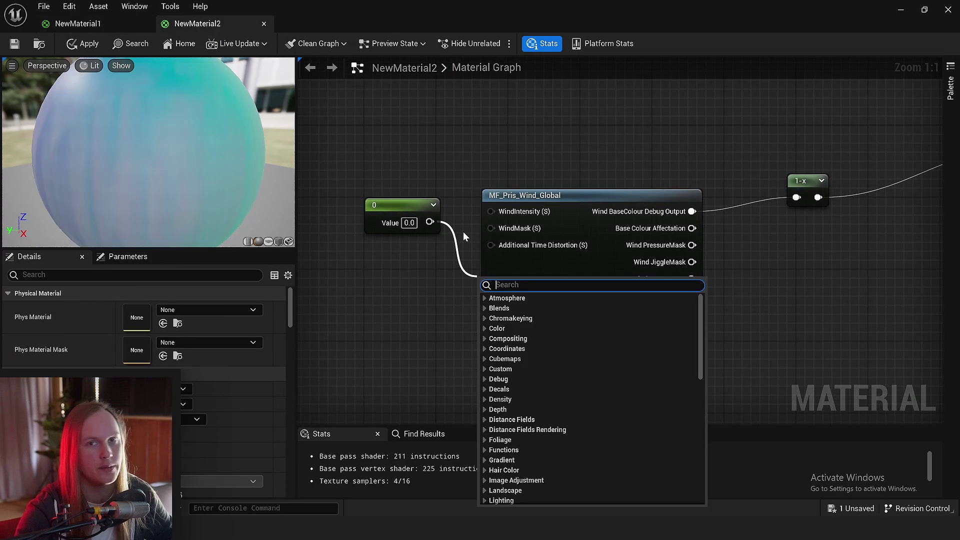
left_click(471, 199)
Open MatFunctTutorial and delete its Add and Divide nodes.
scroll(413, 203, "down", 2)
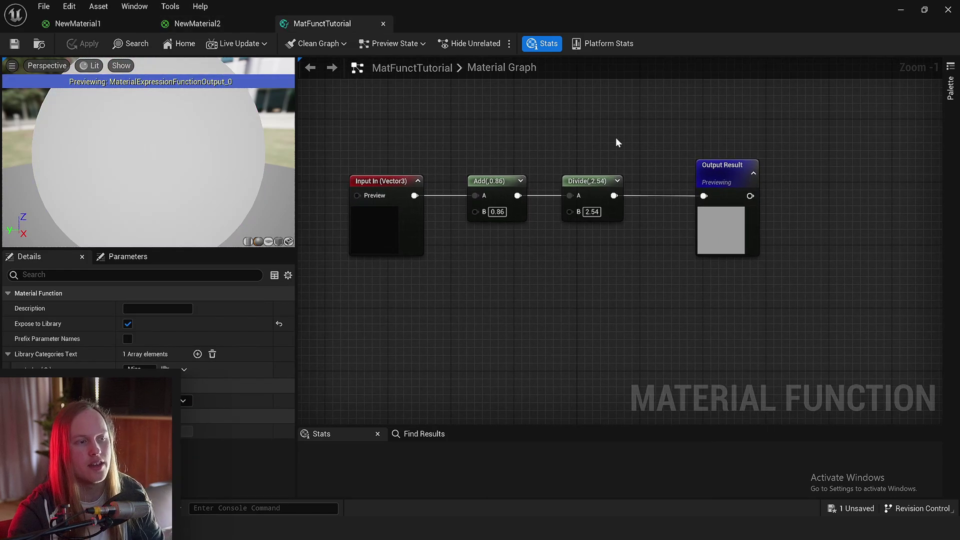
left_click_drag(616, 139, 510, 250)
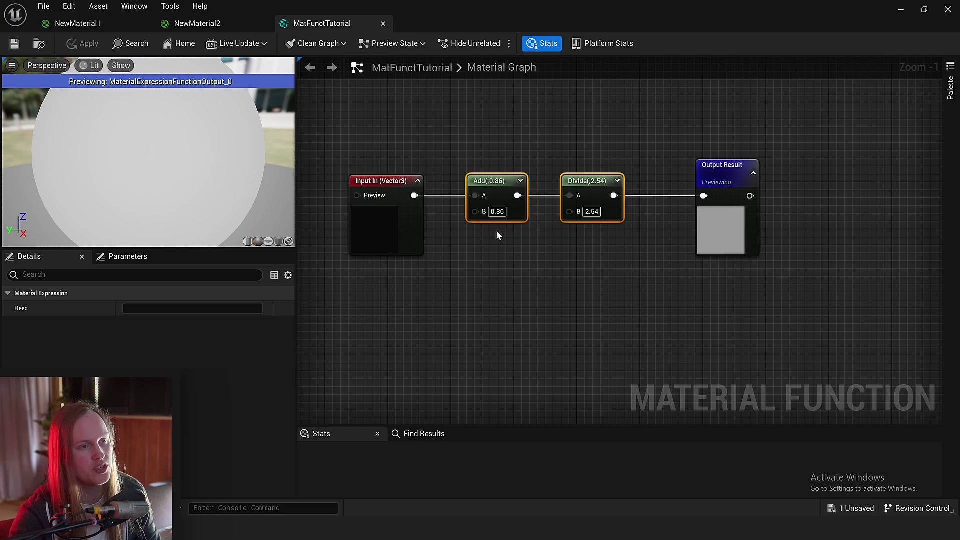
key("Delete")
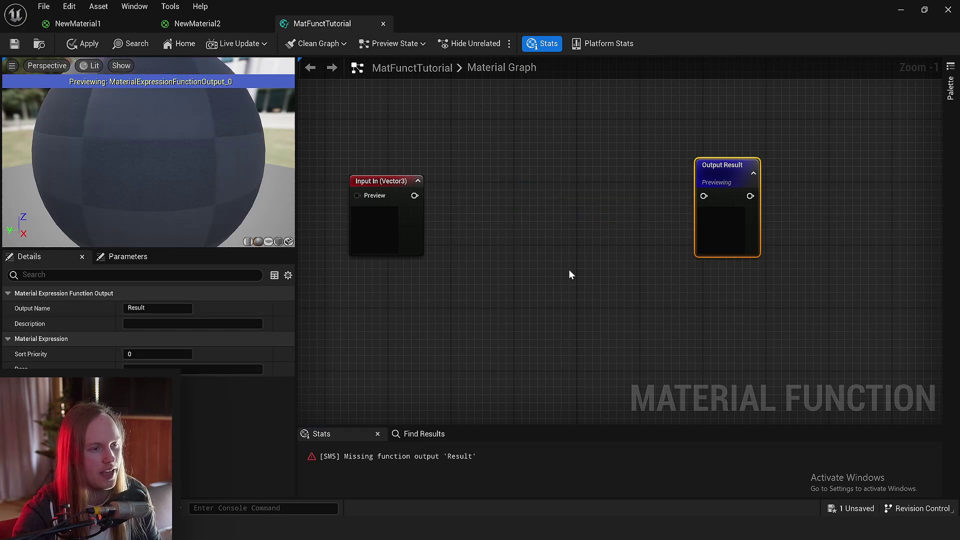
Add two more function outputs in MatFunctTutorial, stacked in a column below Output Result.
right_click_drag(570, 274, 519, 280)
right_click_drag(539, 335, 530, 356)
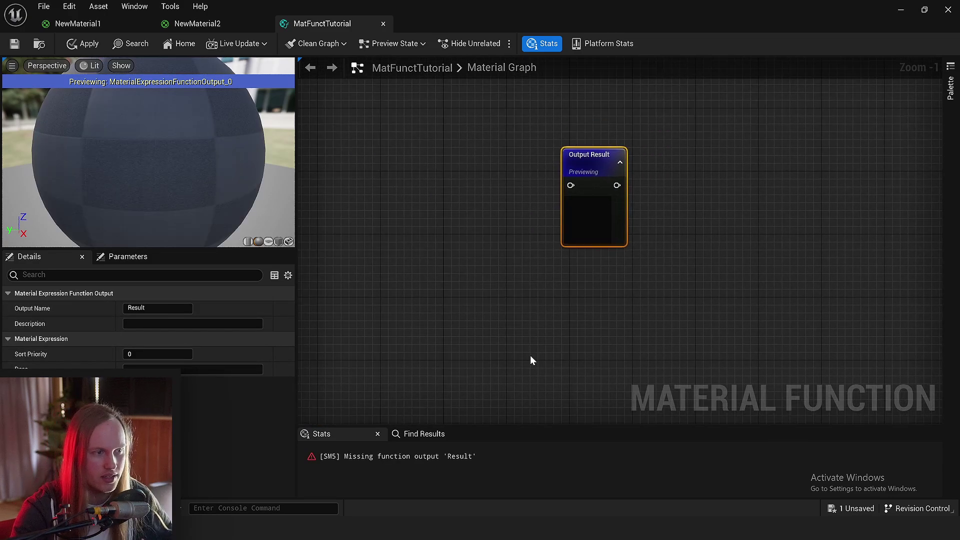
left_click(530, 356)
right_click_drag(575, 306, 565, 266)
right_click(575, 263)
type("outpu")
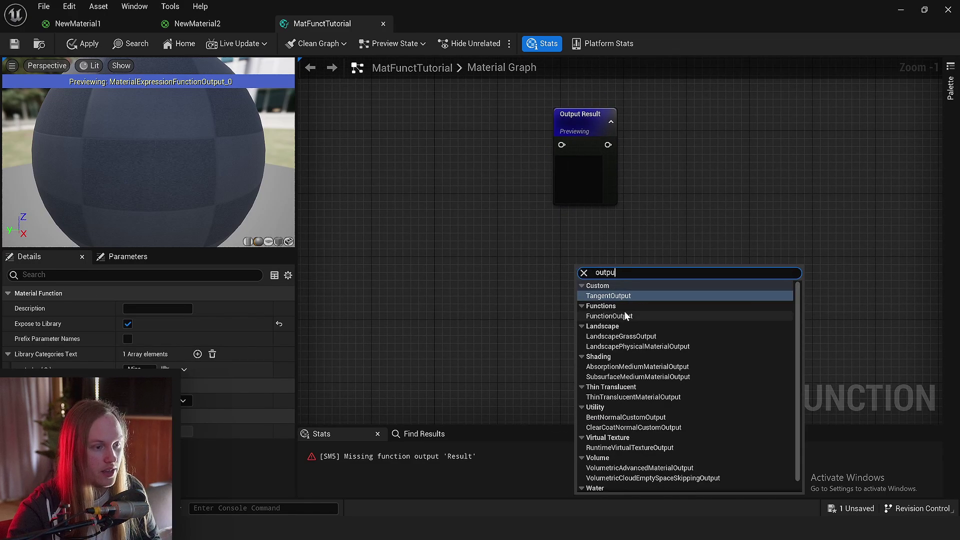
left_click(625, 315)
left_click_drag(602, 279, 580, 217)
key("ctrl+d")
left_click_drag(565, 368, 570, 348)
Rename the three function outputs, from the uppermost down, as GrassColour, DirtColour and StoneColour.
left_click(581, 170)
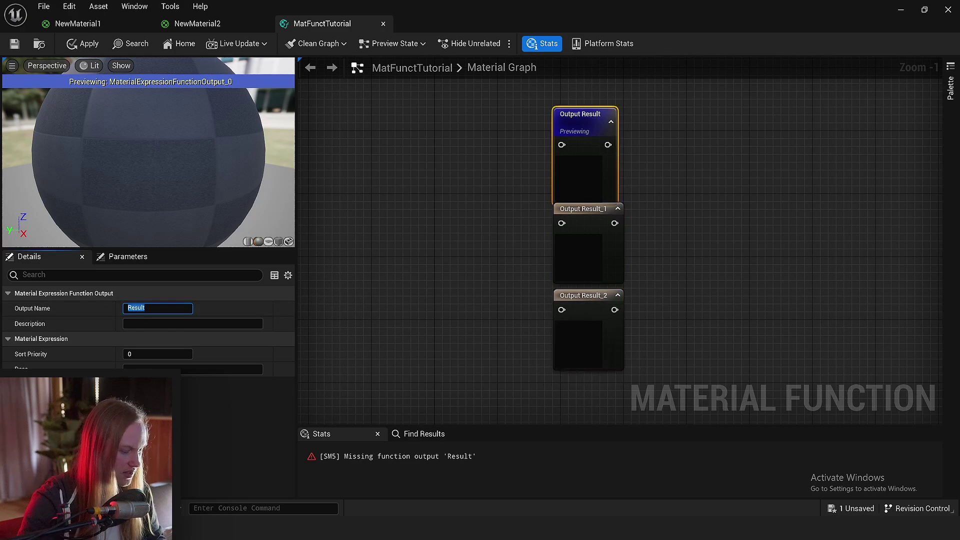
type("GrassColour")
key("Return")
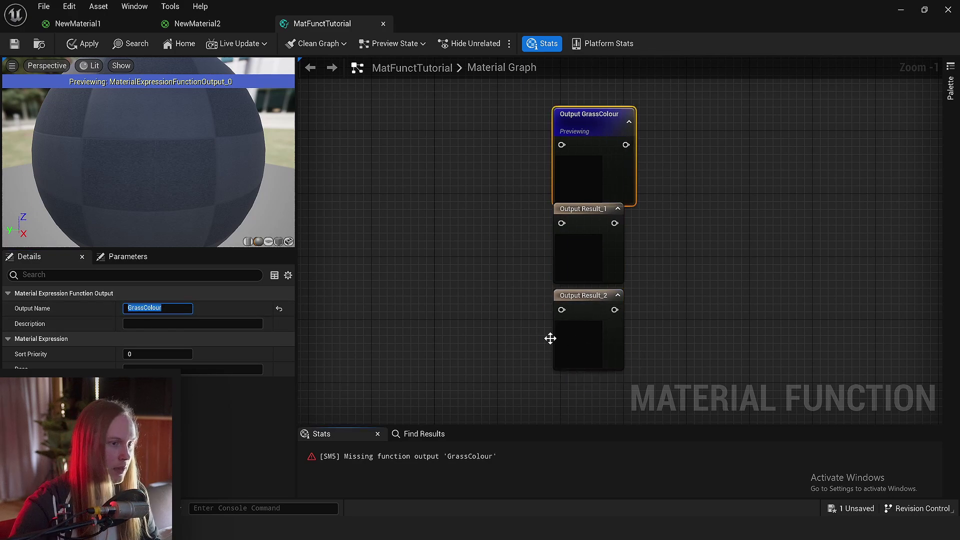
left_click(611, 247)
left_click(150, 308)
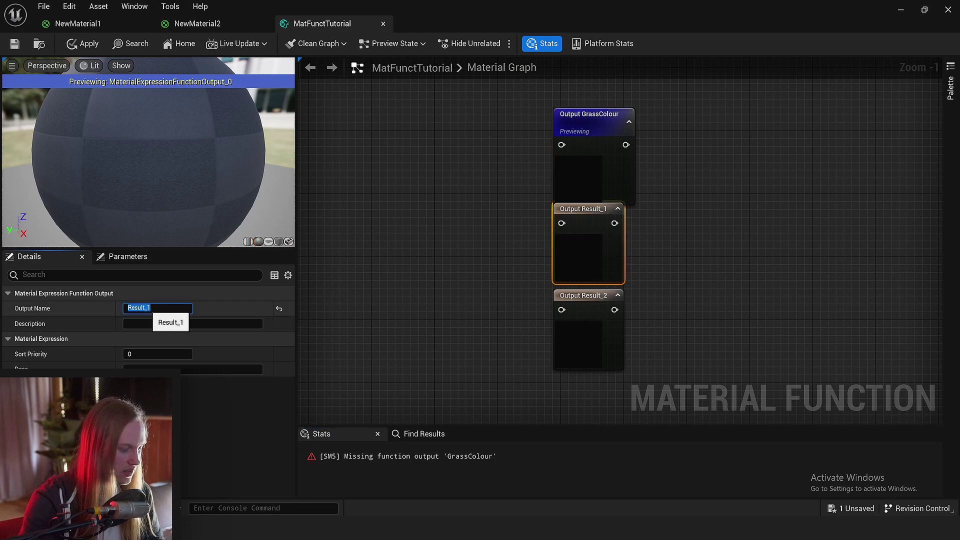
left_click(572, 343)
left_click(150, 308)
type("DtoneColour")
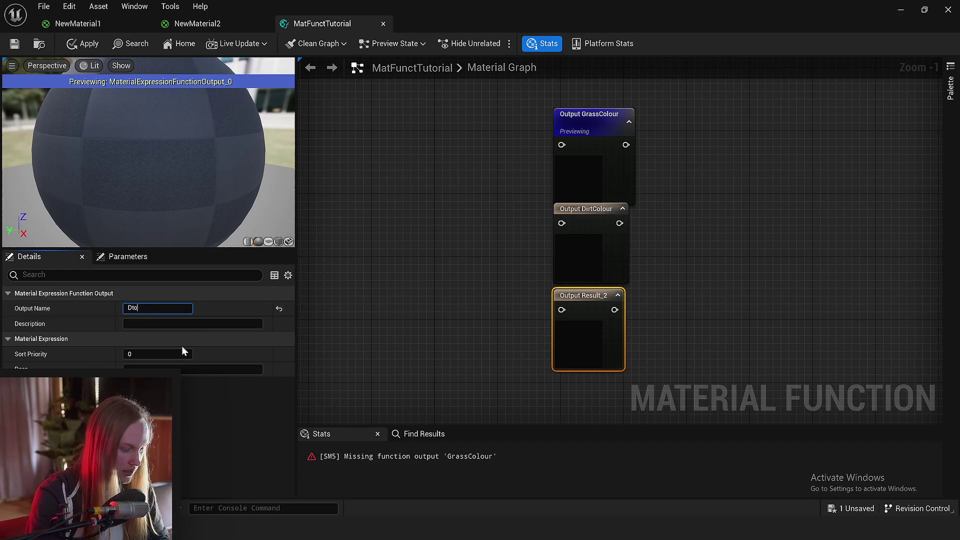
key("Return")
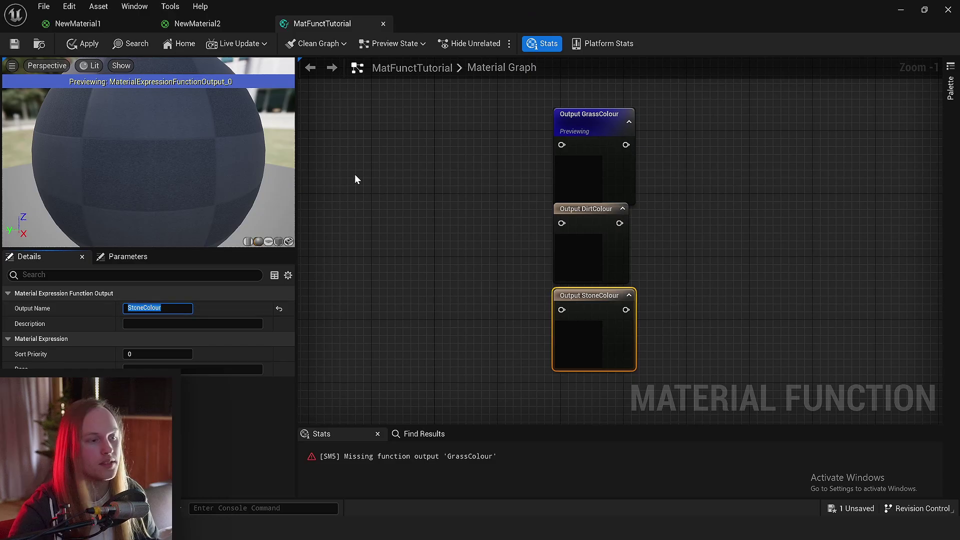
Feed Output GrassColour from a new three-component constant coloured green (0.169636, 0.392361, 0.127669).
right_click_drag(486, 208, 646, 208)
left_click(622, 205)
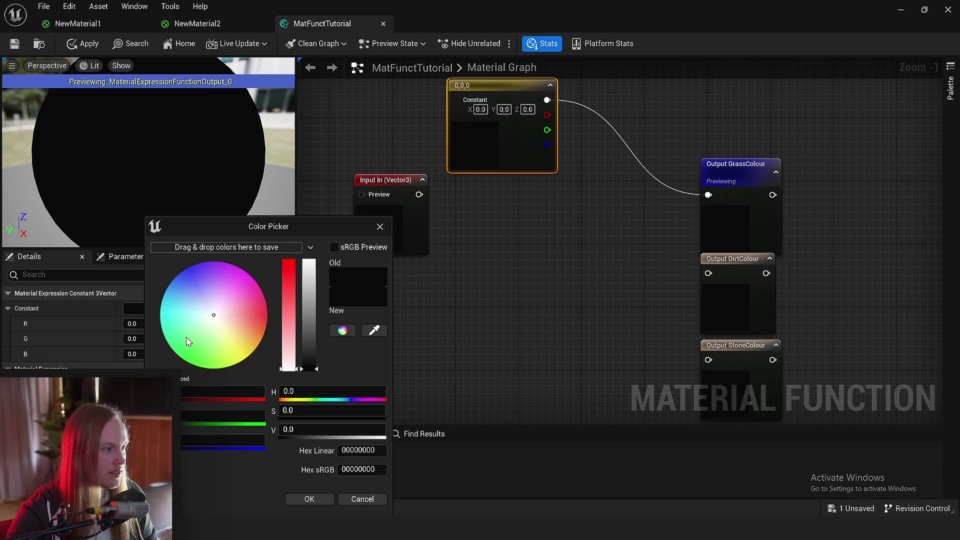
left_click(188, 342)
left_click_drag(306, 350, 306, 332)
left_click(309, 499)
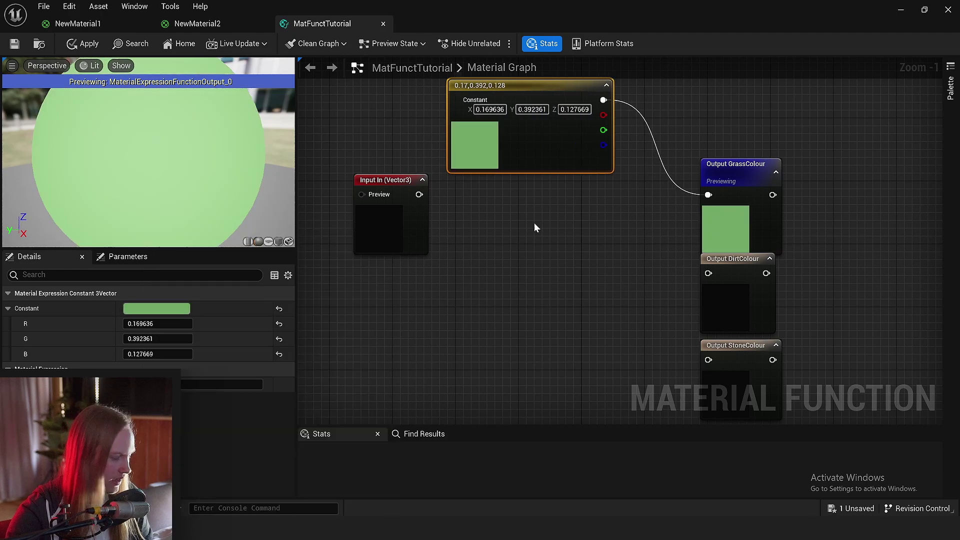
Duplicate the green constant, connect the copy to Output DirtColour and colour it brown (0.392361, 0.243906, 0.136396).
right_click_drag(534, 223, 529, 193)
key("ctrl+d")
left_click_drag(698, 250, 702, 243)
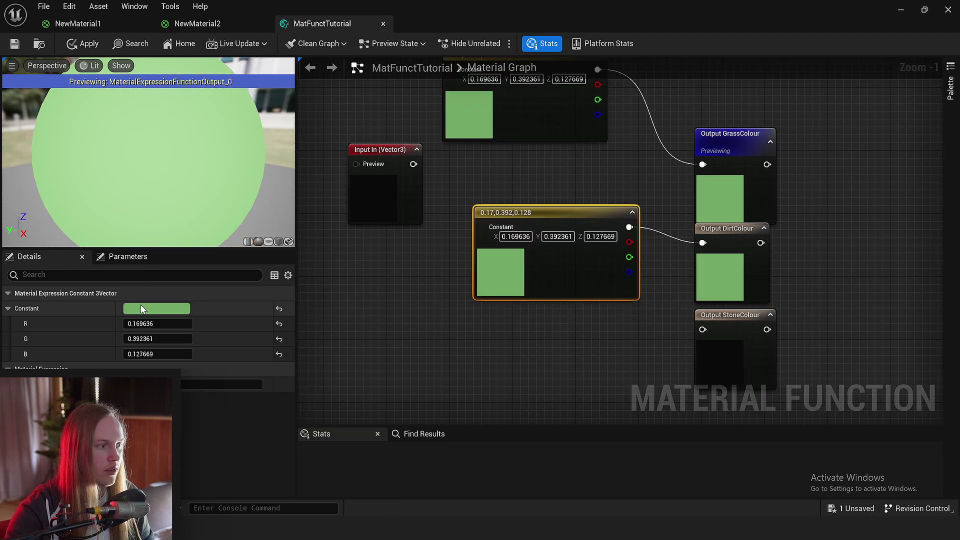
left_click(156, 308)
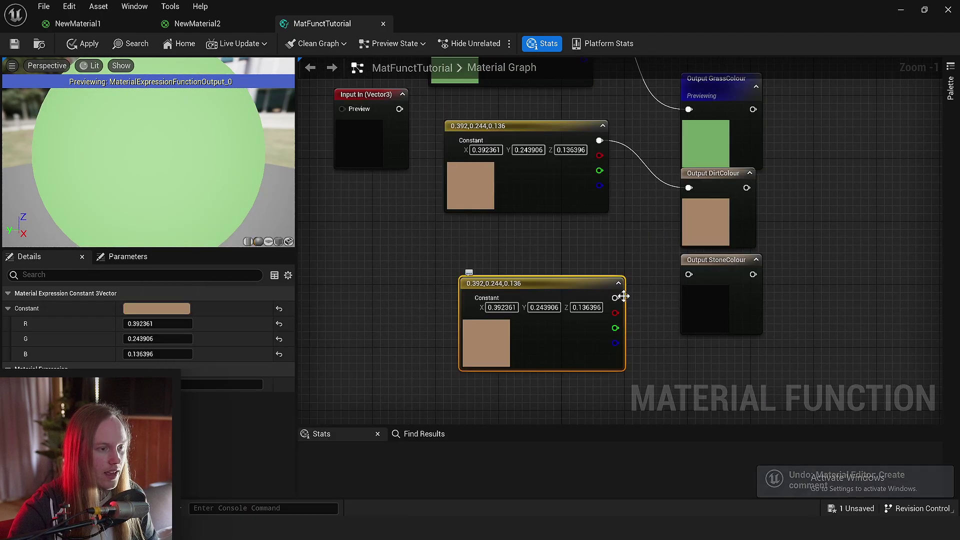
Connect the copied brown constant to Output StoneColour and colour it blue-grey (0.186937, 0.253037, 0.305555).
left_click_drag(616, 298, 689, 274)
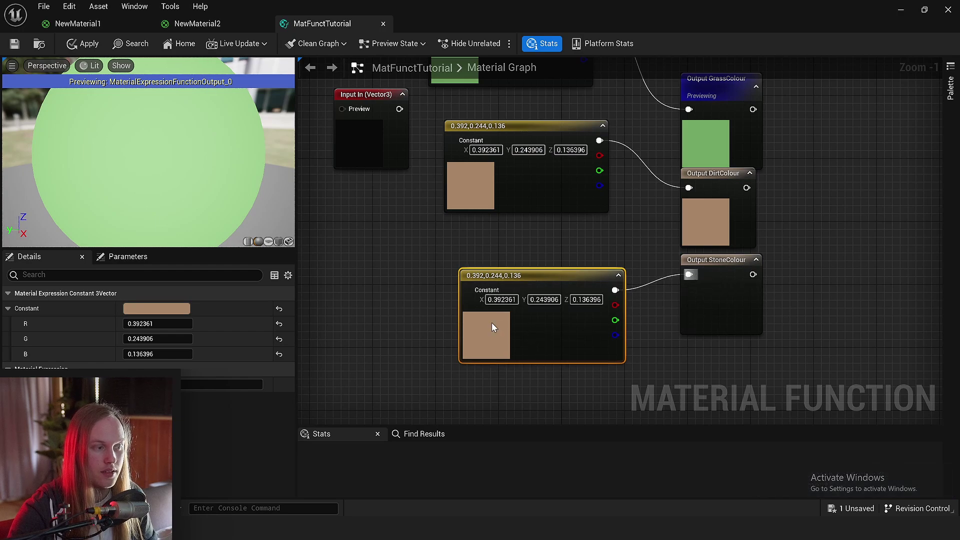
left_click_drag(490, 325, 443, 302)
left_click(158, 324)
left_click(157, 309)
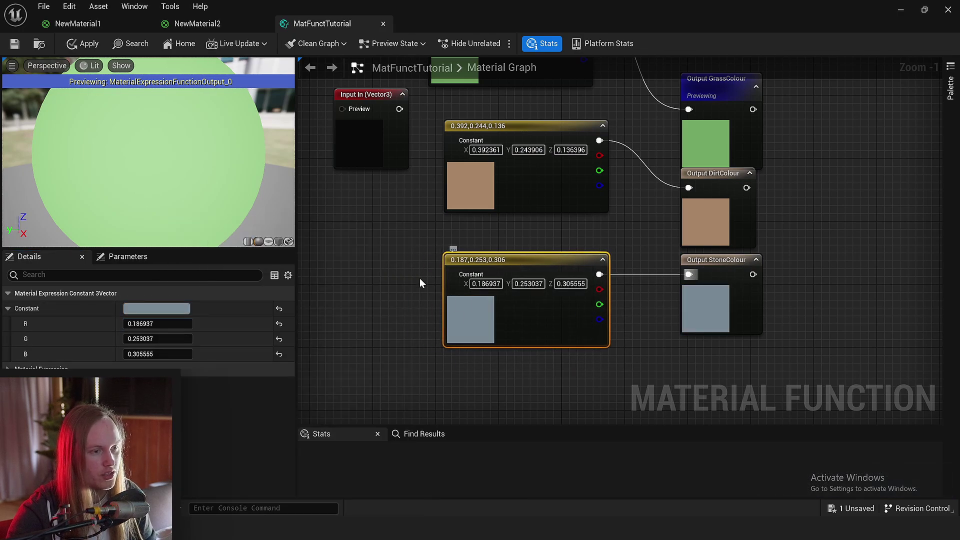
right_click_drag(419, 278, 399, 305)
left_click(450, 220)
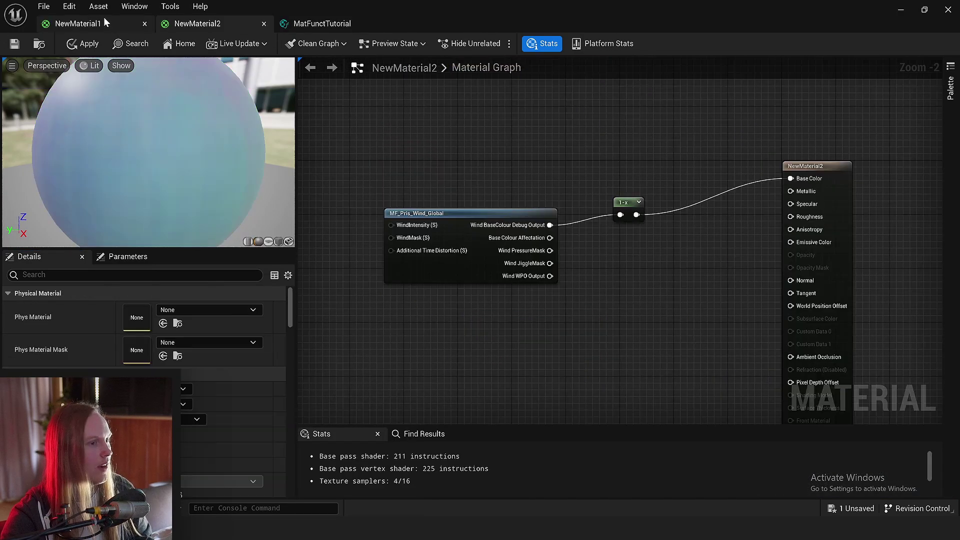
Replace the MF_Pris_Wind_Global and 1-x nodes in NewMaterial2 with a MatFunctTutorial function node.
left_click(490, 300)
key("Delete")
left_click(595, 215)
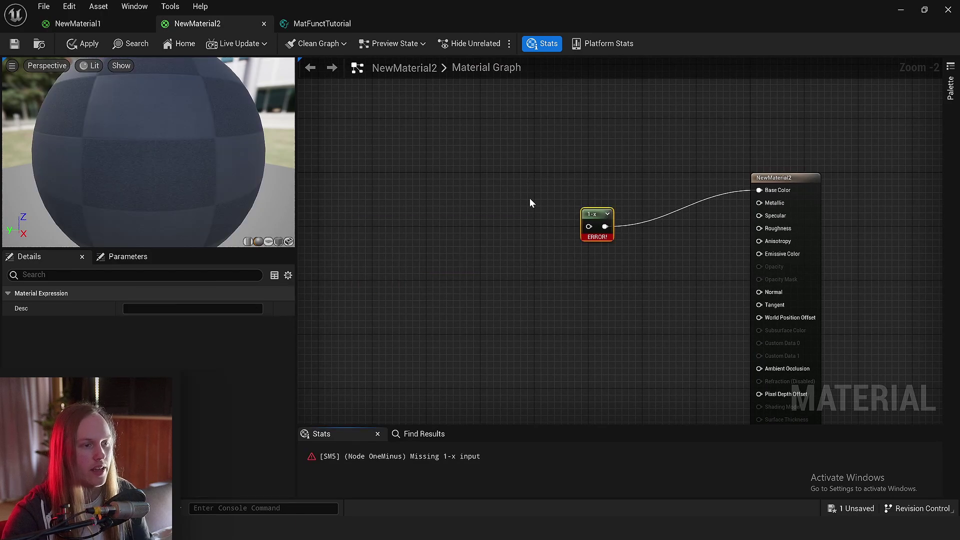
right_click(546, 212)
type("matfunc")
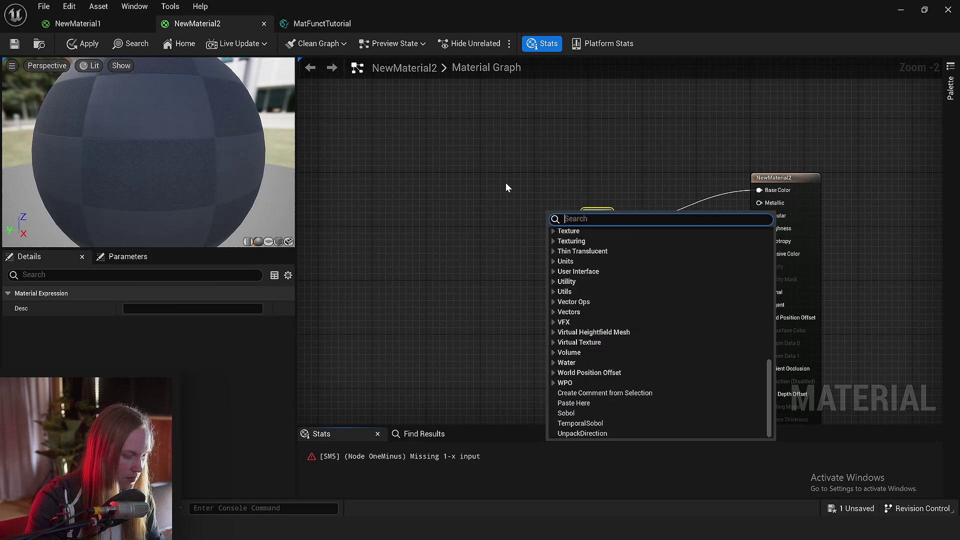
key("Return")
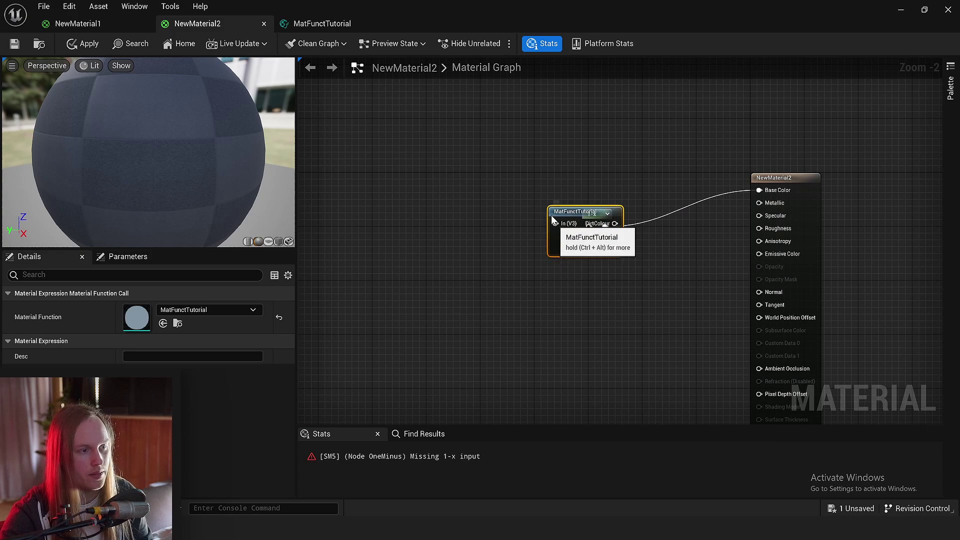
left_click_drag(551, 215, 532, 154)
left_click_drag(536, 233, 603, 241)
key("Delete")
scroll(562, 165, "up", 2)
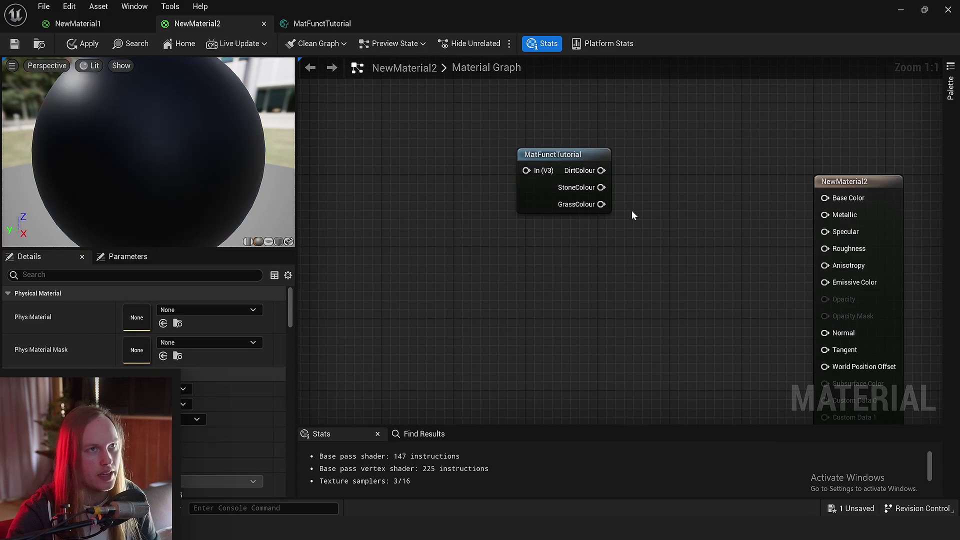
Try MatFunctTutorial's colour outputs on Base Color in NewMaterial2, leave GrassColour connected, and save the material.
right_click_drag(673, 215, 619, 215)
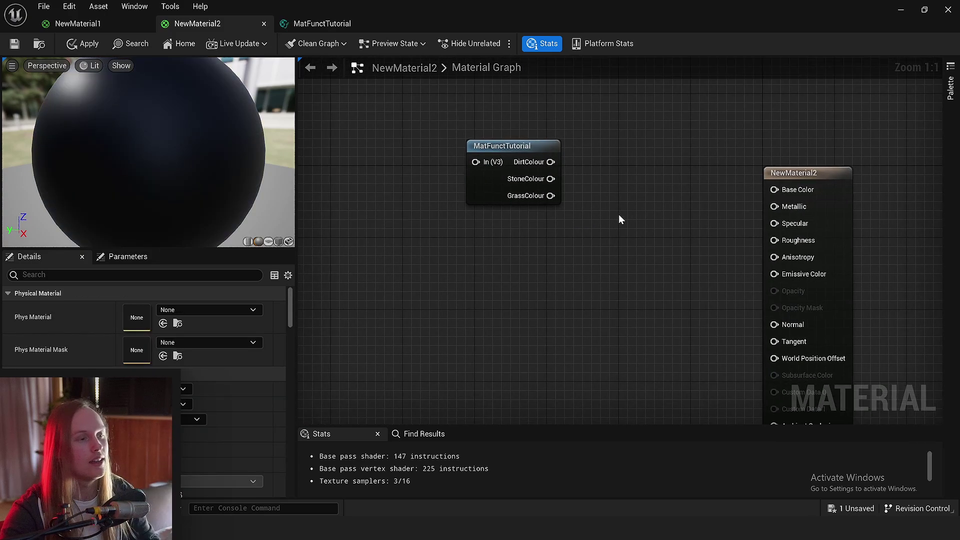
left_click_drag(773, 192, 775, 191)
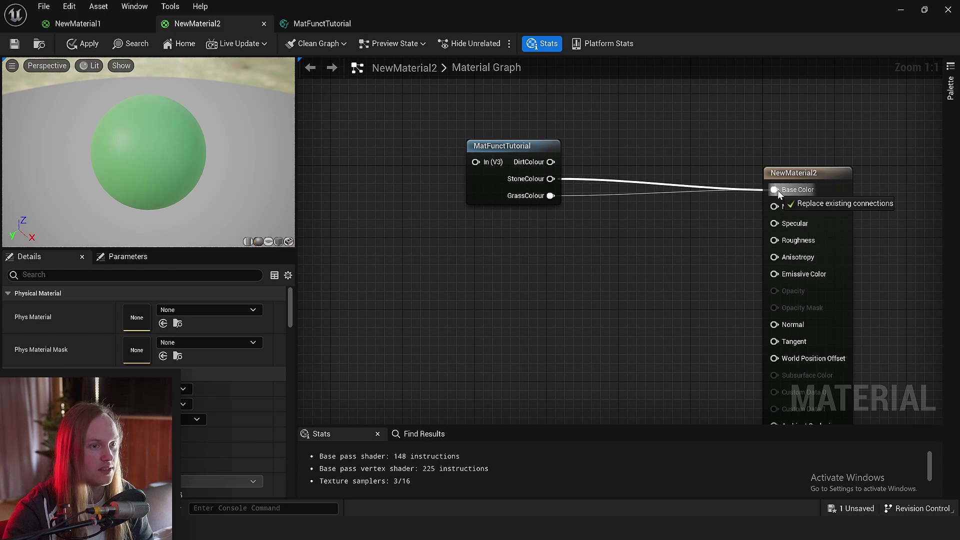
left_click_drag(778, 191, 775, 190)
left_click_drag(551, 162, 775, 190)
left_click_drag(550, 195, 774, 190)
left_click(14, 44)
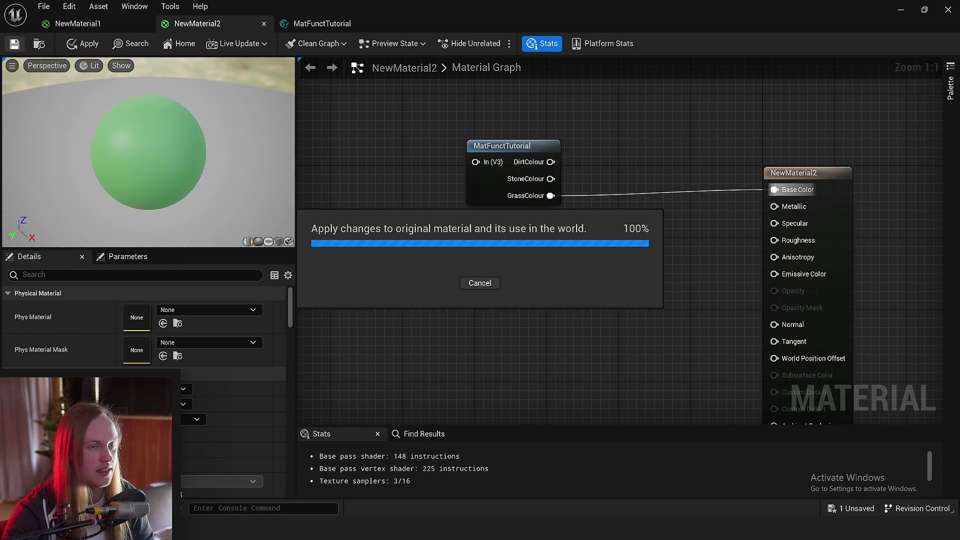
Connect MatFunctTutorial's DirtColour output to Base Color in NewMaterial1.
left_click(78, 23)
left_click_drag(503, 213, 679, 117)
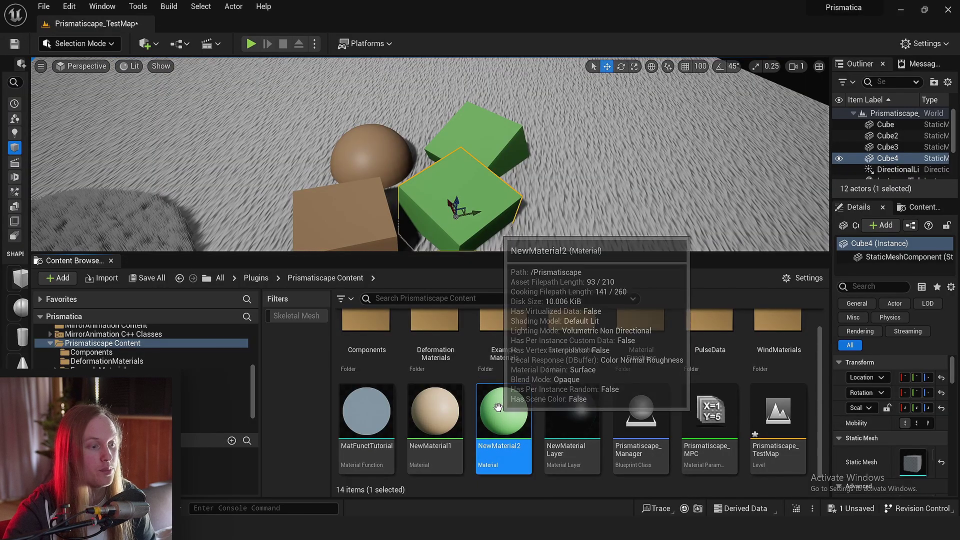
Duplicate NewMaterial2 as NewMaterial3 and open the copy for editing.
right_click(498, 407)
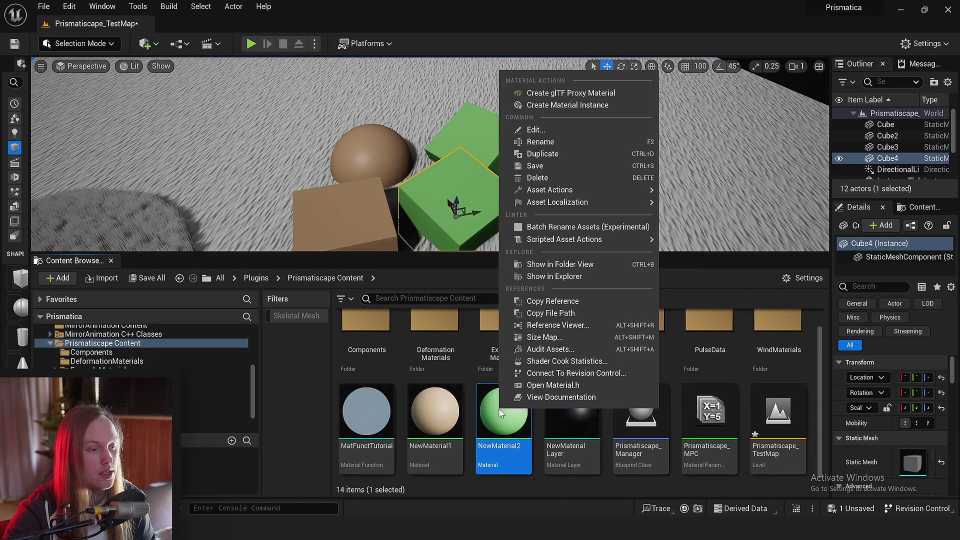
left_click(550, 153)
key("Return")
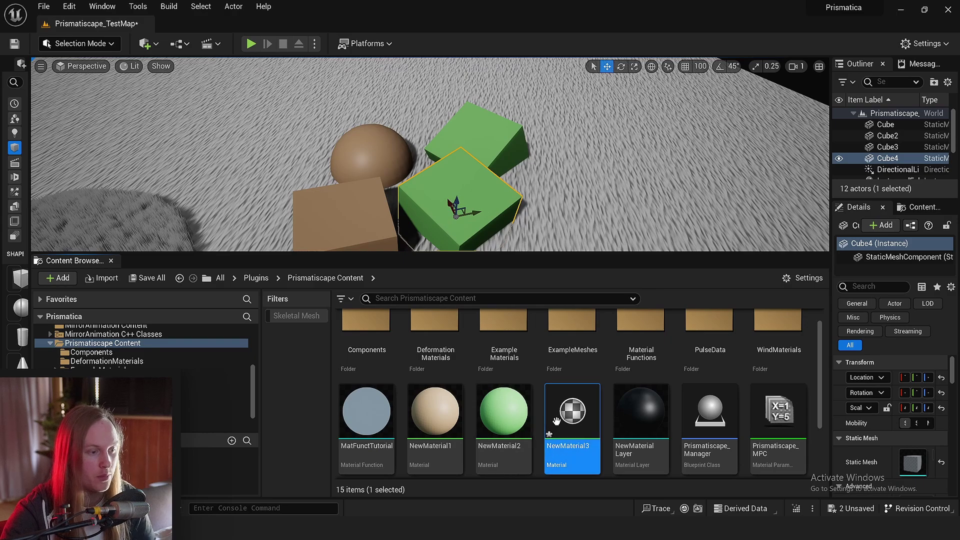
double_click(552, 426)
Add a VertexNormalWS node below MatFunctTutorial and feed its output into a ComponentMask for the B channel.
right_click_drag(478, 228, 586, 215)
right_click(557, 215)
type("vert")
left_click_drag(539, 231, 559, 232)
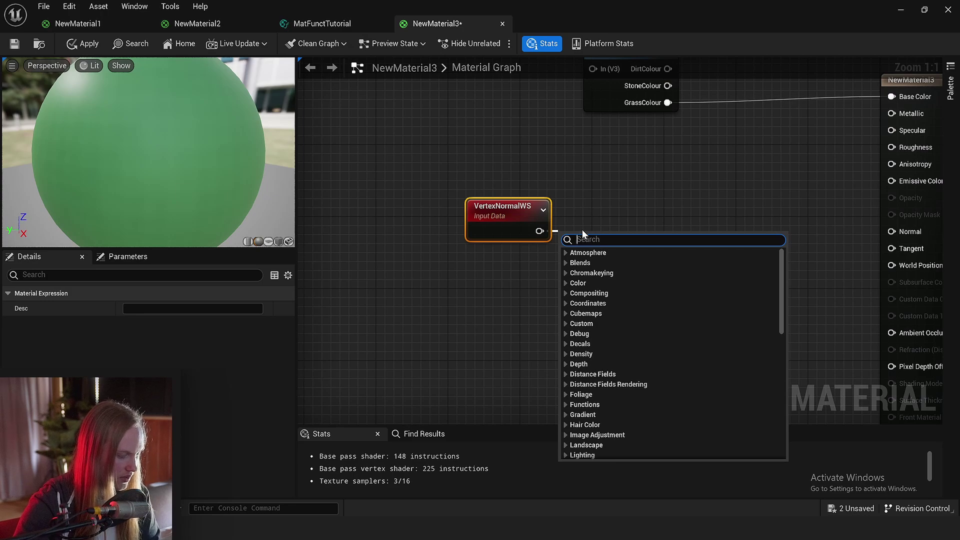
type("mask")
scroll(623, 333, "down", 5)
scroll(606, 280, "up", 5)
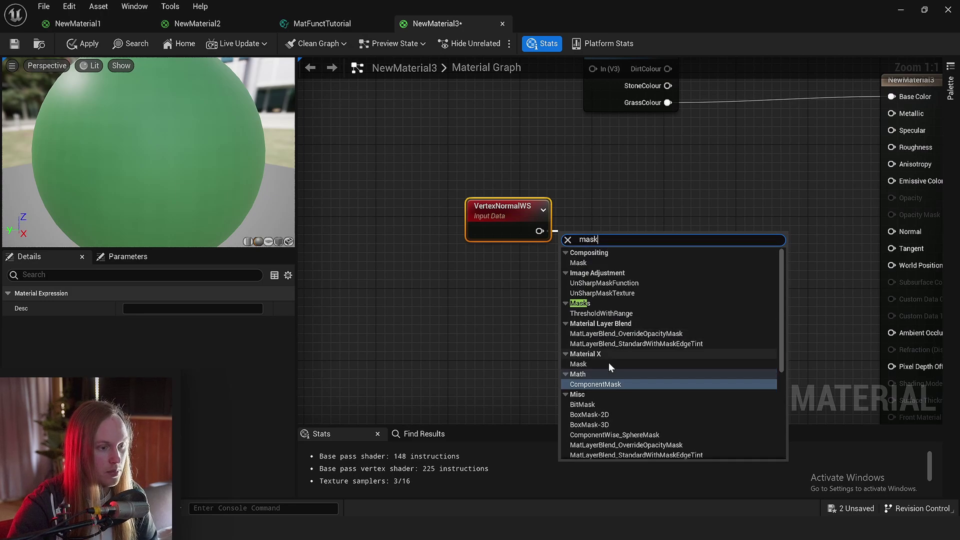
left_click(609, 384)
Add a Lerp node and drive its Alpha with the masked vertex normal.
right_click_drag(676, 245, 621, 260)
left_click(620, 252)
key("l")
left_click(617, 220)
left_click_drag(569, 256, 574, 267)
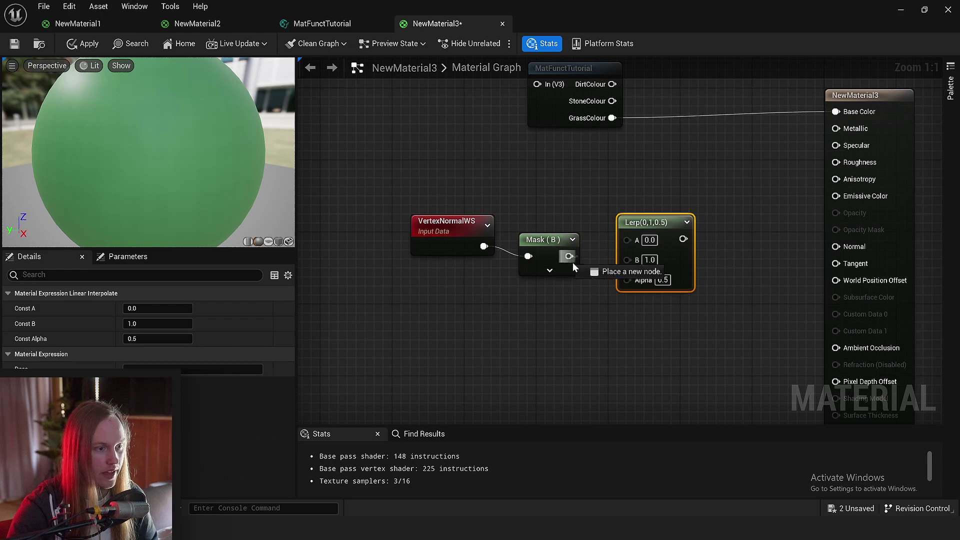
left_click_drag(628, 278, 628, 279)
left_click_drag(655, 246, 693, 202)
Move MatFunctTutorial clear of the Lerp and blend StoneColour (A) and GrassColour (B) through it into NewMaterial3's Base Color.
right_click_drag(584, 131, 531, 169)
left_click(531, 169)
left_click_drag(539, 115, 477, 142)
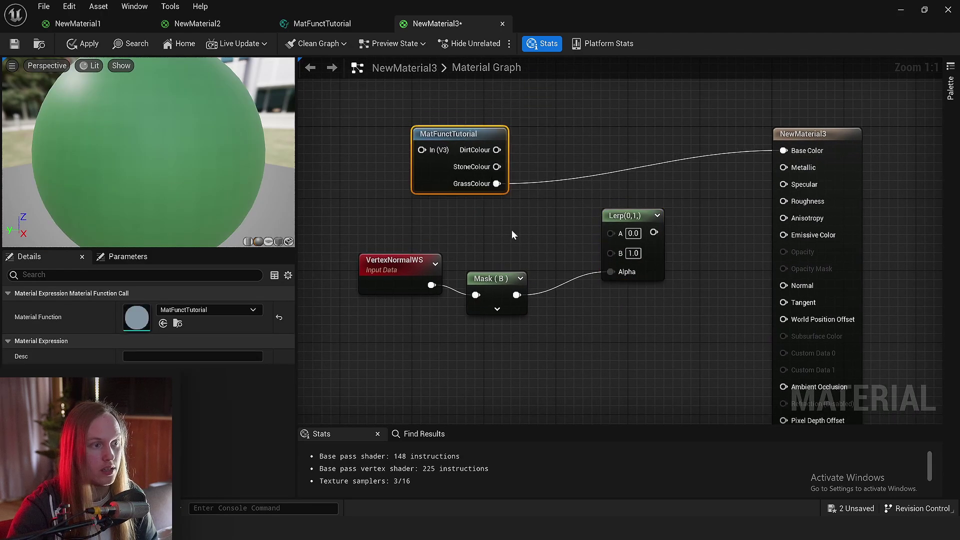
left_click(512, 230)
left_click_drag(493, 178, 500, 166)
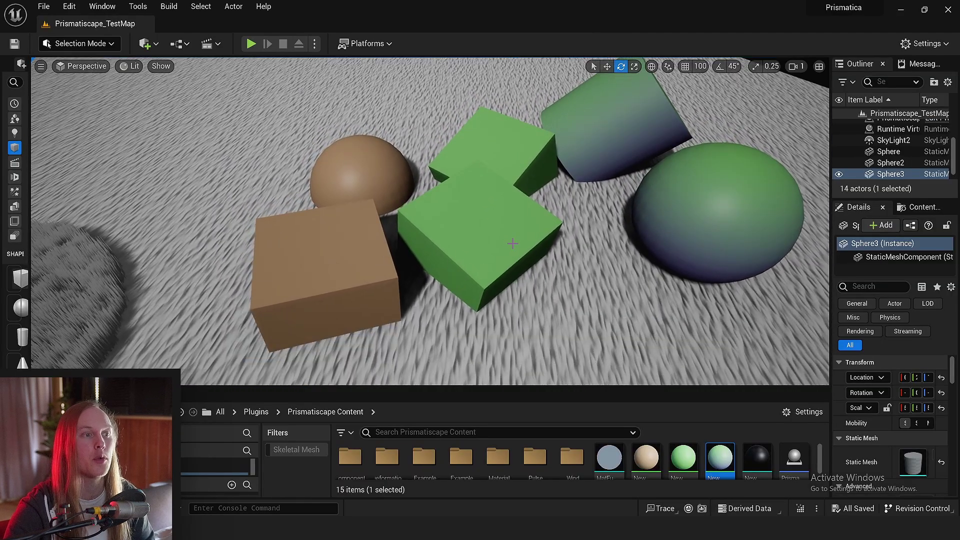
Open MatFunctTutorial in a window beside the level's objects and move its Input In node away from the constants.
right_click_drag(527, 228, 557, 275)
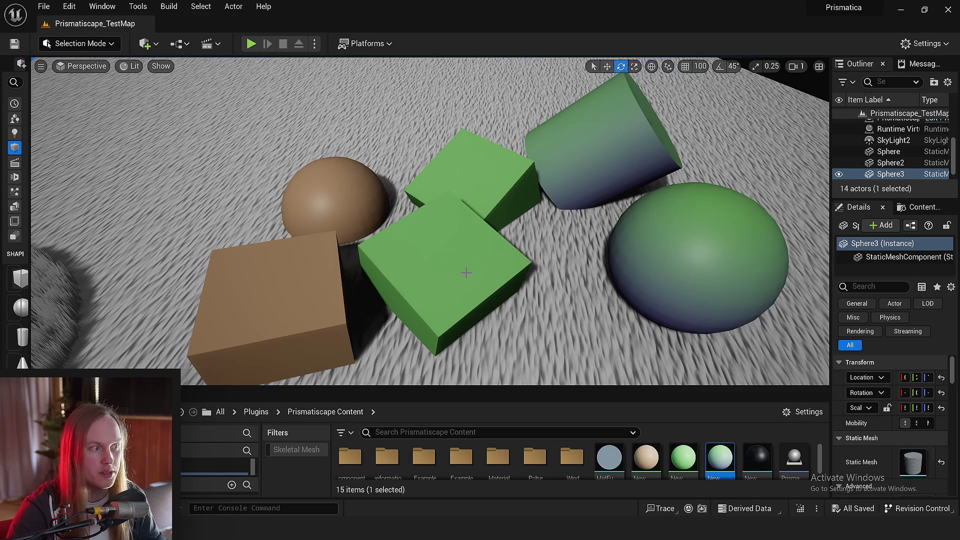
right_click_drag(443, 294, 450, 271)
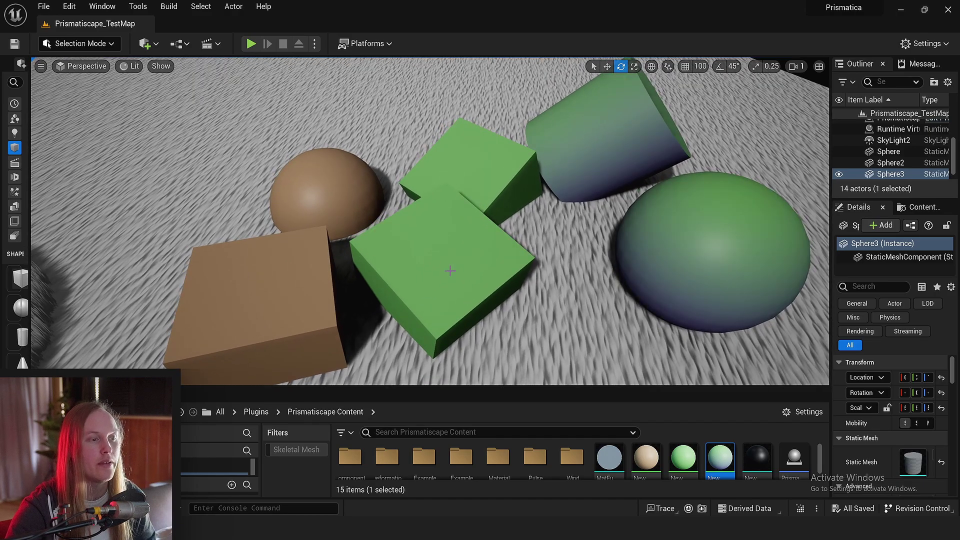
double_click(607, 454)
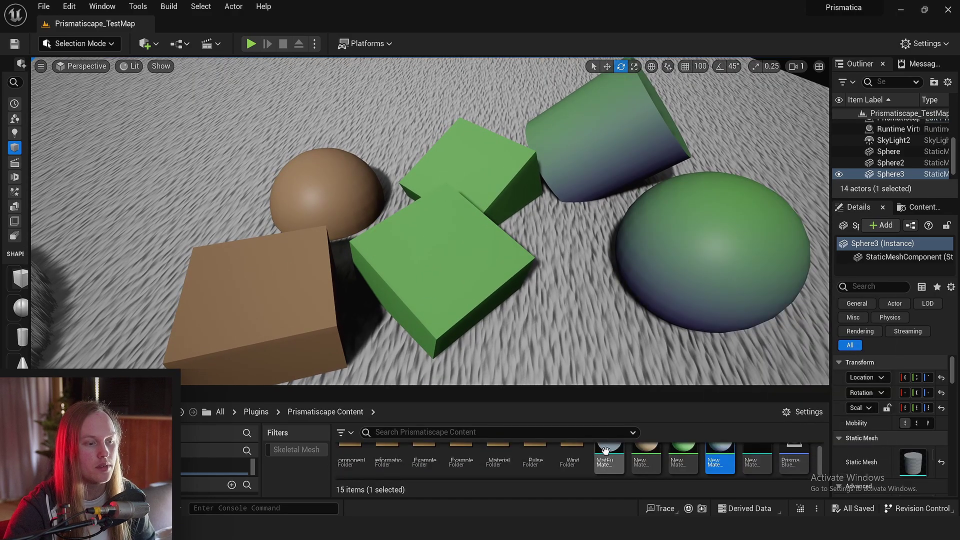
left_click_drag(373, 7, 778, 165)
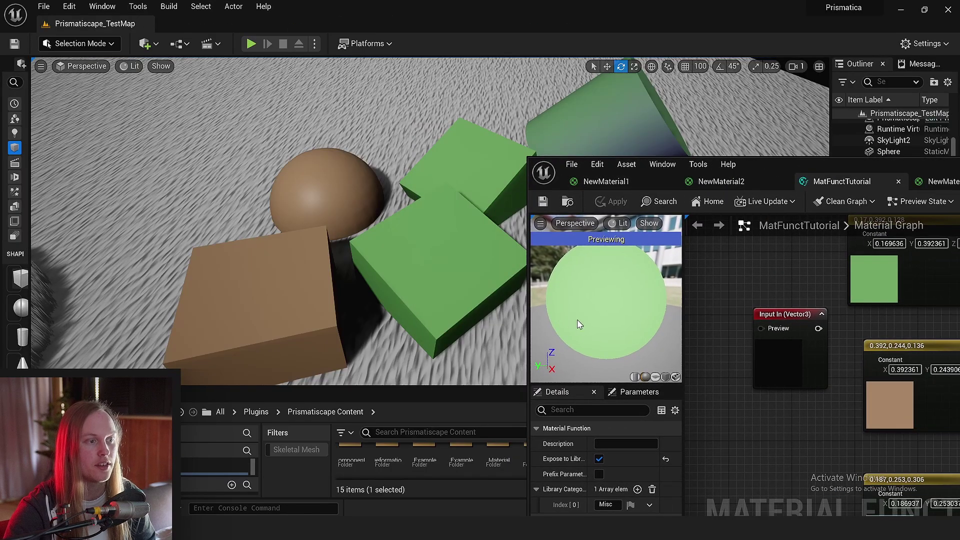
scroll(822, 313, "down", 2)
right_click_drag(944, 313, 871, 330)
right_click_drag(746, 344, 814, 322)
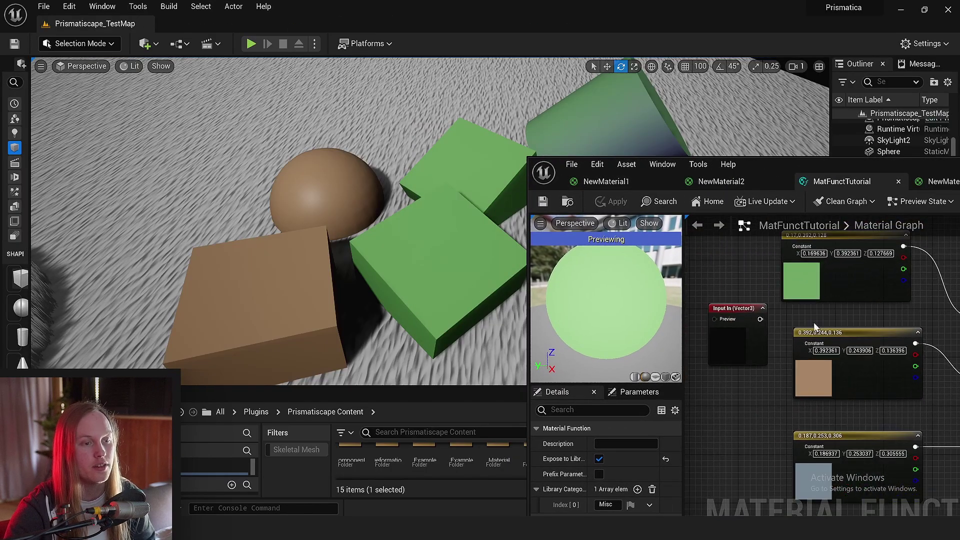
left_click_drag(735, 308, 722, 351)
Recolour the green constant feeding GrassColour to sandy yellow (0.875, 0.634394, 0.24183) and save the function.
left_click(827, 270)
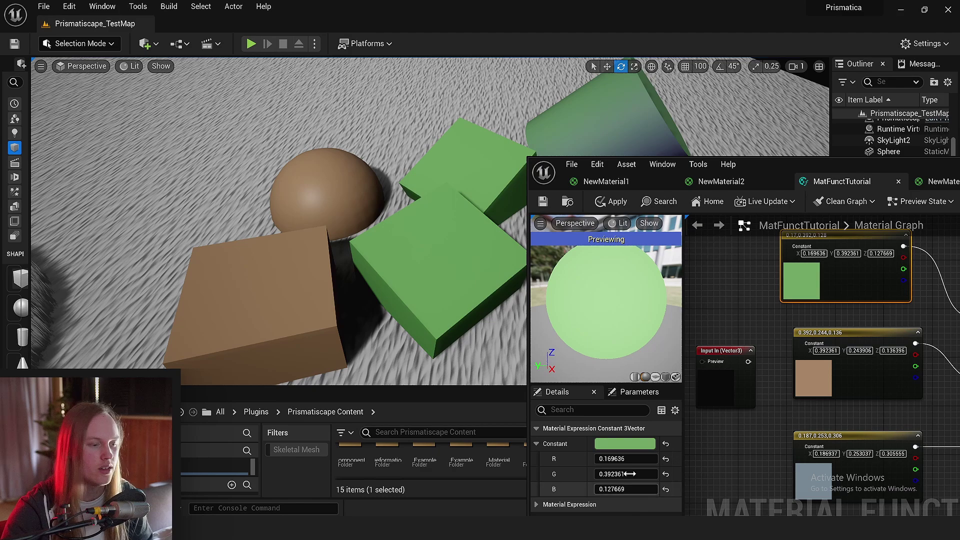
left_click(631, 447)
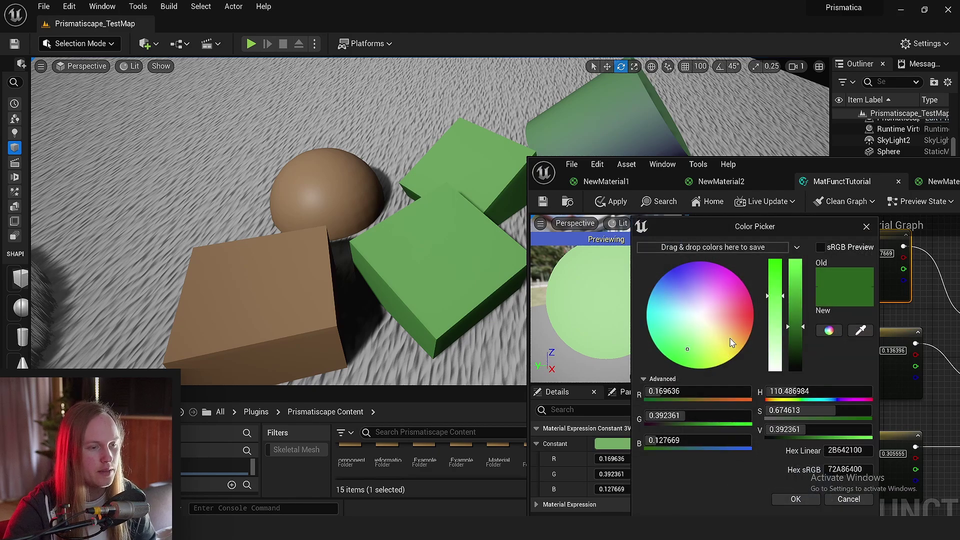
left_click(731, 339)
left_click_drag(798, 302, 796, 288)
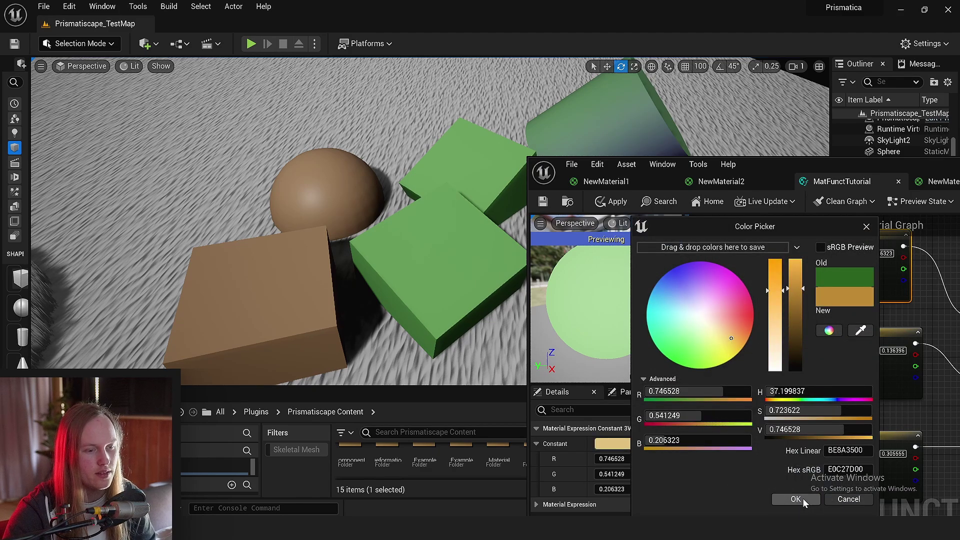
left_click(795, 274)
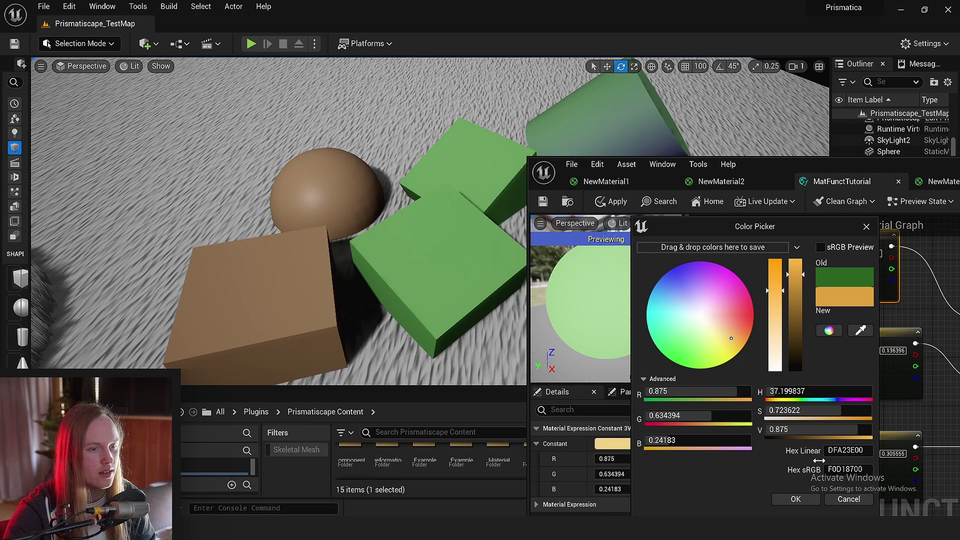
left_click(796, 499)
left_click(543, 201)
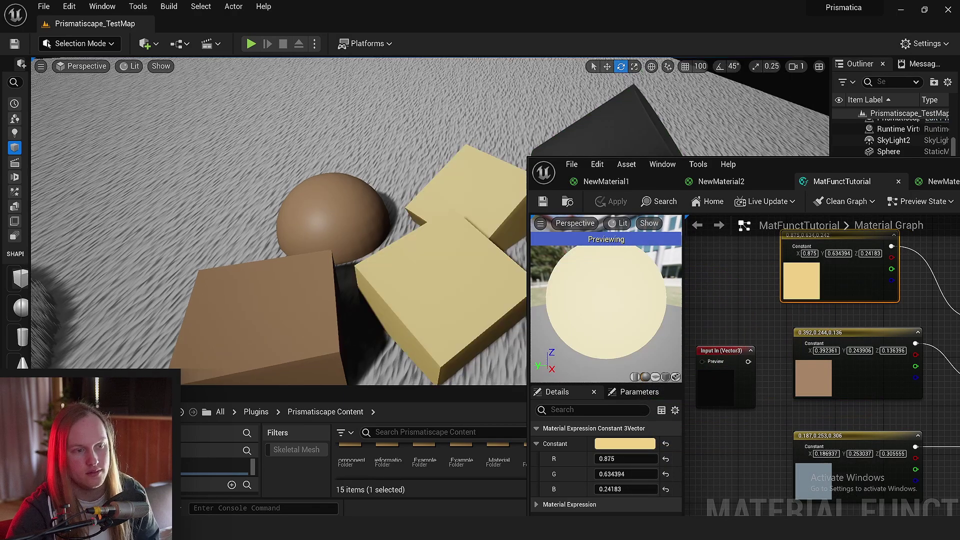
Stack the three colour constants closer together beside their matching outputs in MatFunctTutorial.
right_click_drag(418, 189, 516, 188)
right_click_drag(418, 188, 295, 295)
right_click_drag(850, 328, 806, 304)
scroll(741, 320, "down", 3)
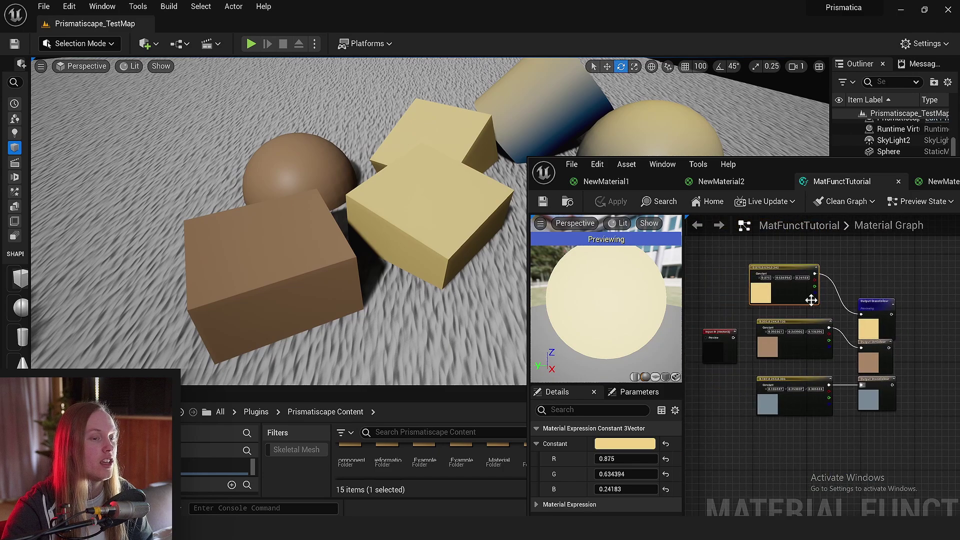
scroll(806, 301, "up", 3)
left_click_drag(774, 300, 791, 325)
left_click_drag(711, 303, 752, 384)
left_click_drag(749, 381, 750, 409)
scroll(721, 328, "down", 3)
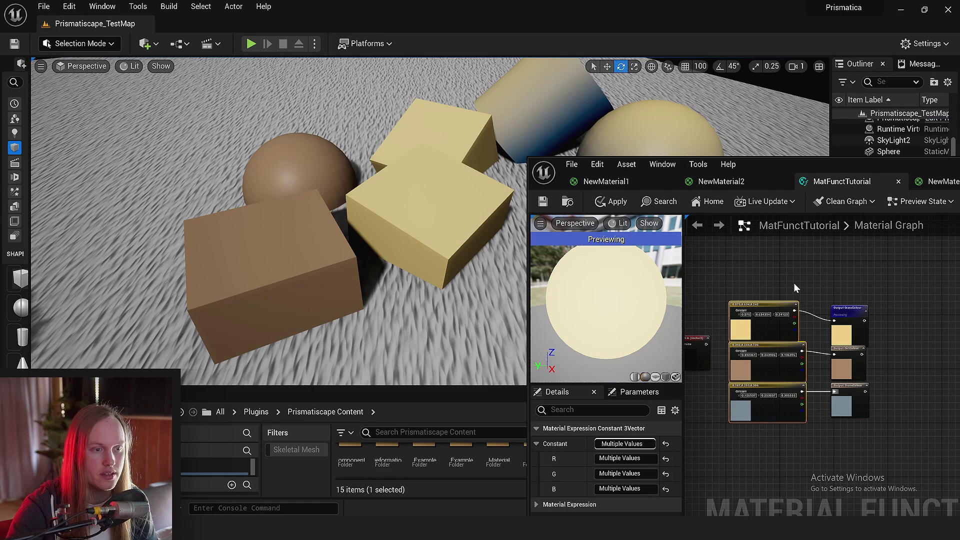
right_click_drag(779, 266, 799, 254)
left_click(800, 259)
scroll(799, 259, "up", 3)
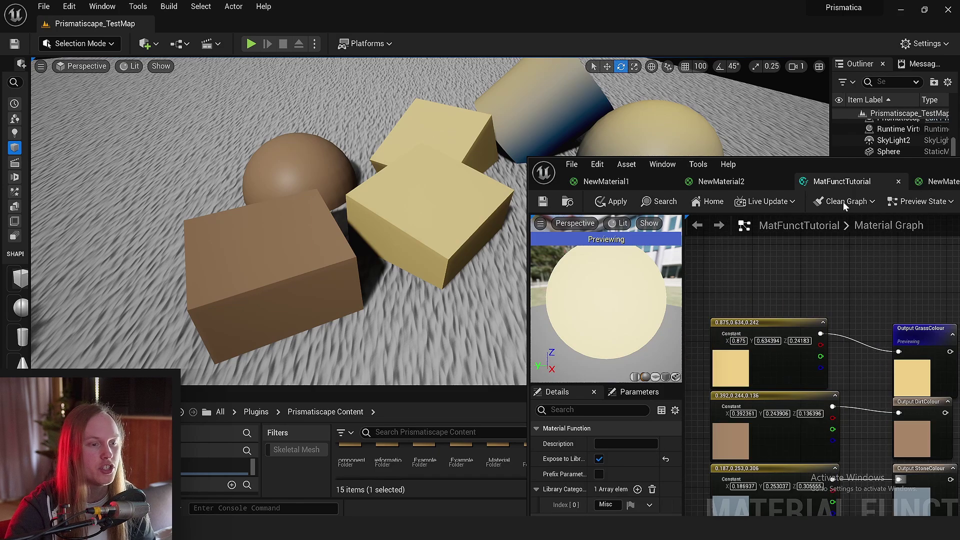
left_click_drag(744, 364, 765, 348)
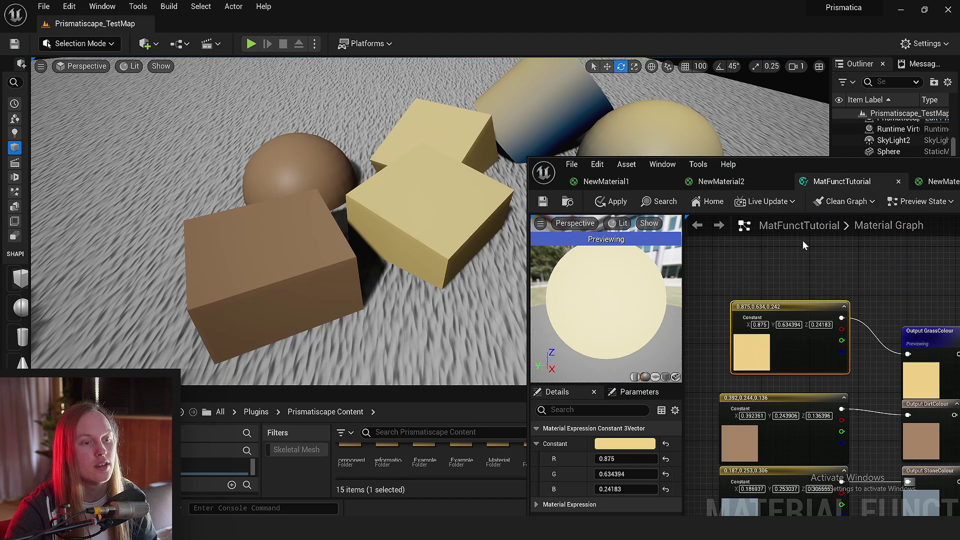
left_click_drag(756, 367, 745, 374)
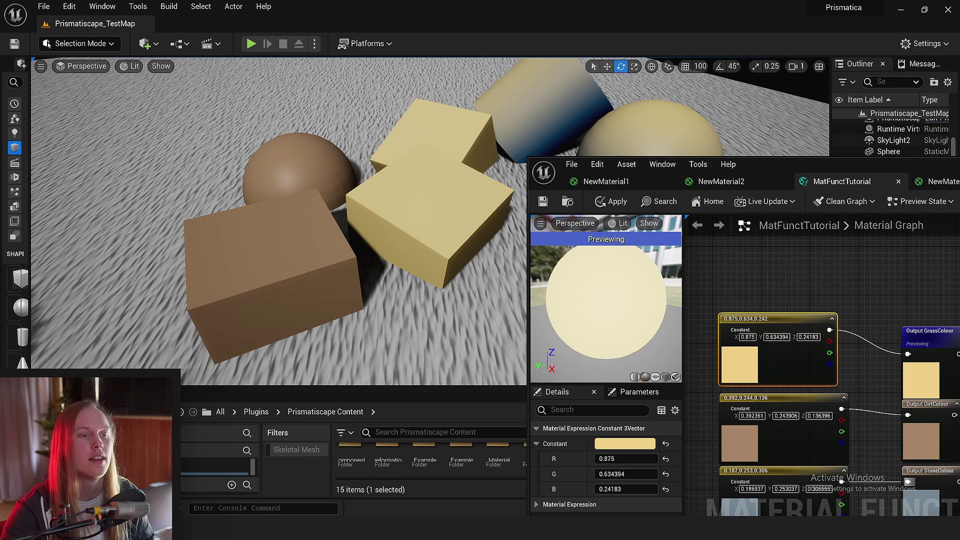
Maximise the function editor and add a CollectionParameter node above the yellow constant.
left_click_drag(778, 163, 465, 112)
double_click(465, 112)
right_click_drag(454, 160, 637, 184)
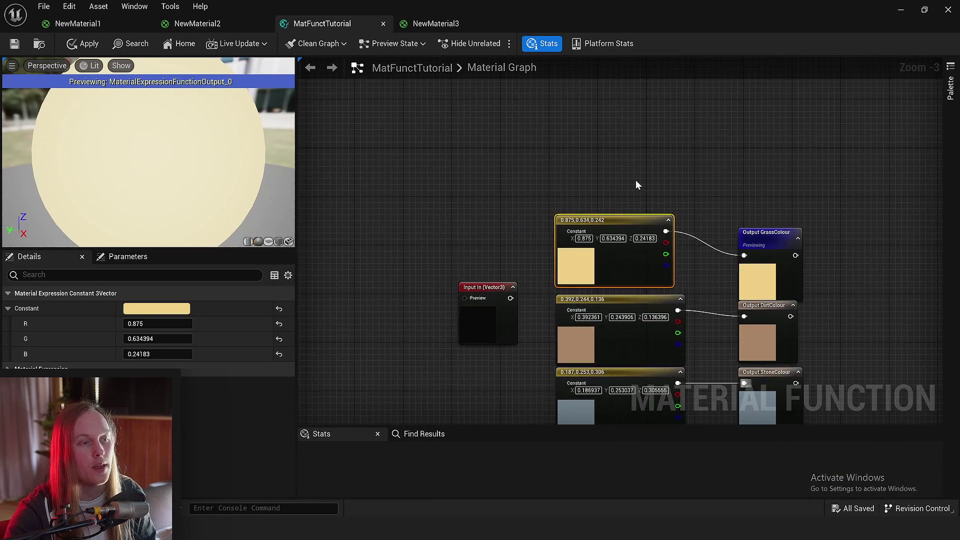
right_click(597, 158)
type("collect")
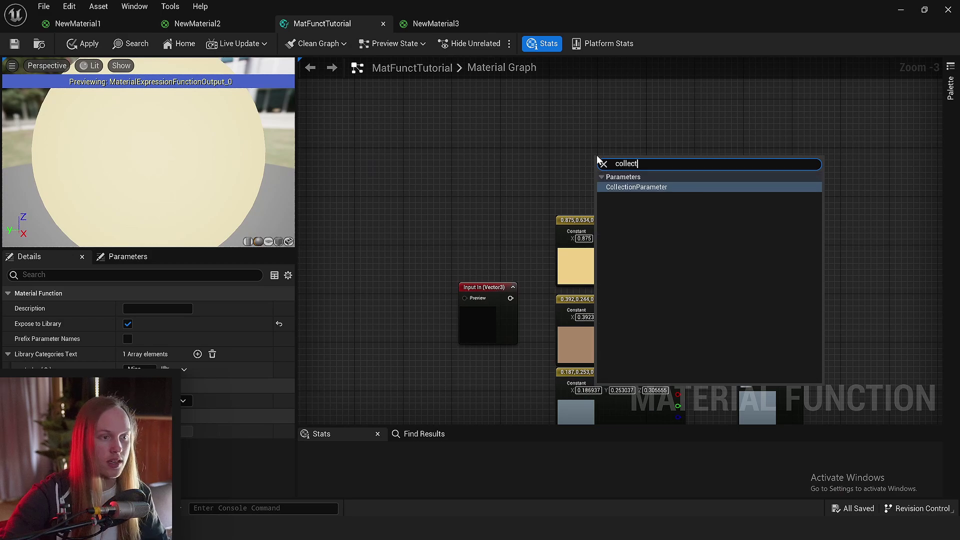
key("Return")
right_click_drag(629, 171, 460, 219)
scroll(473, 155, "up", 3)
left_click_drag(472, 218, 429, 196)
right_click_drag(429, 196, 499, 182)
left_click_drag(499, 182, 434, 183)
left_click_drag(361, 197, 438, 137)
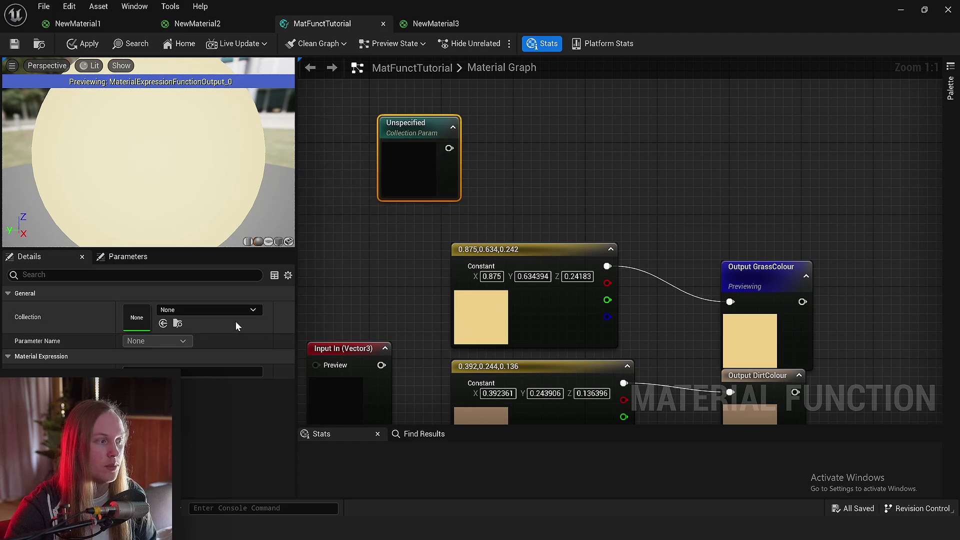
Set the collection parameter node to the MPC_EnvironmentWeather collection and its FogColour parameter.
left_click(212, 309)
left_click(250, 184)
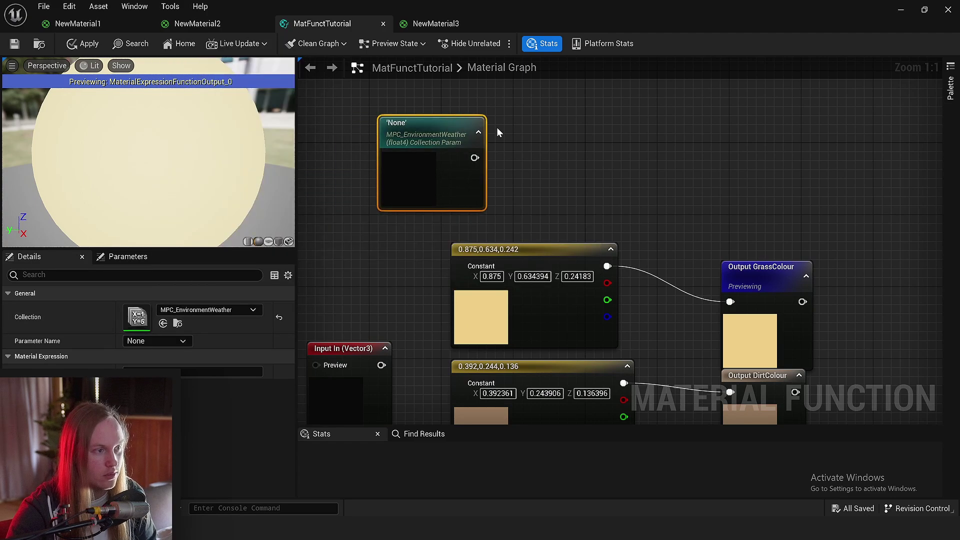
right_click_drag(525, 225, 512, 184)
left_click(537, 207)
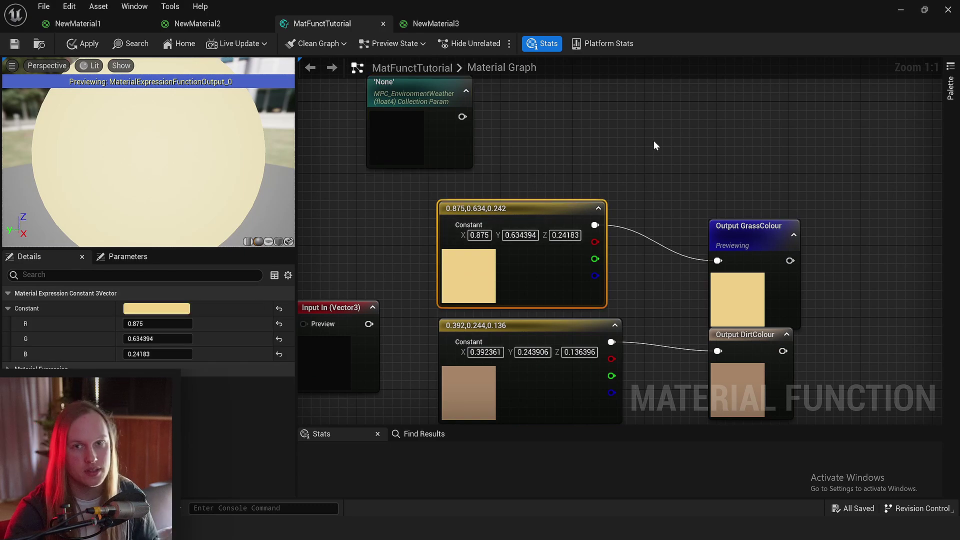
right_click_drag(653, 140, 699, 151)
left_click(699, 152)
left_click_drag(476, 137, 480, 162)
left_click(565, 154)
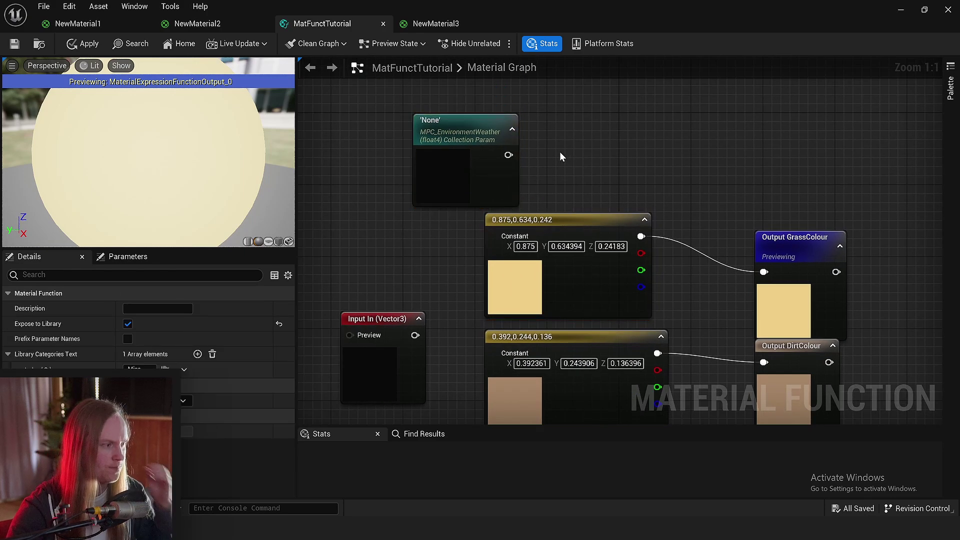
left_click(490, 175)
left_click(163, 341)
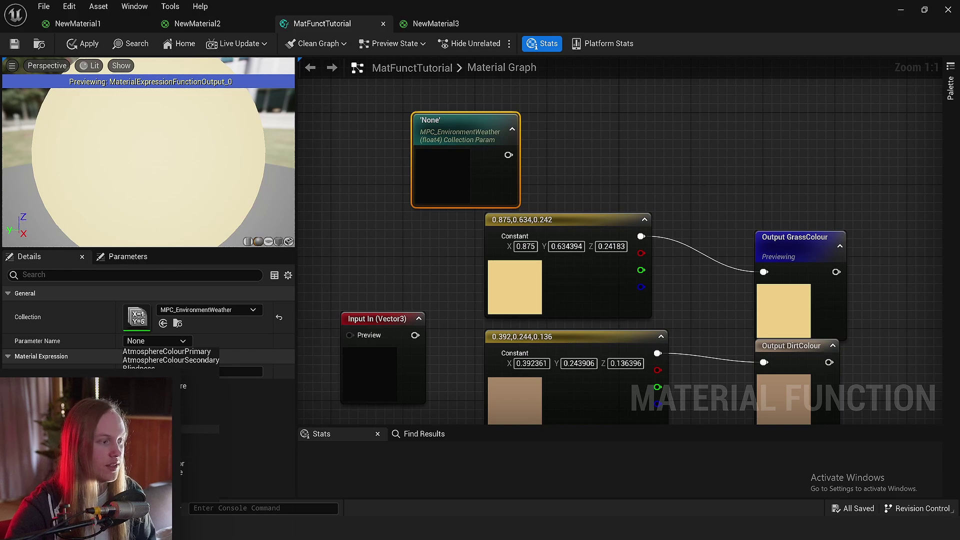
left_click(170, 420)
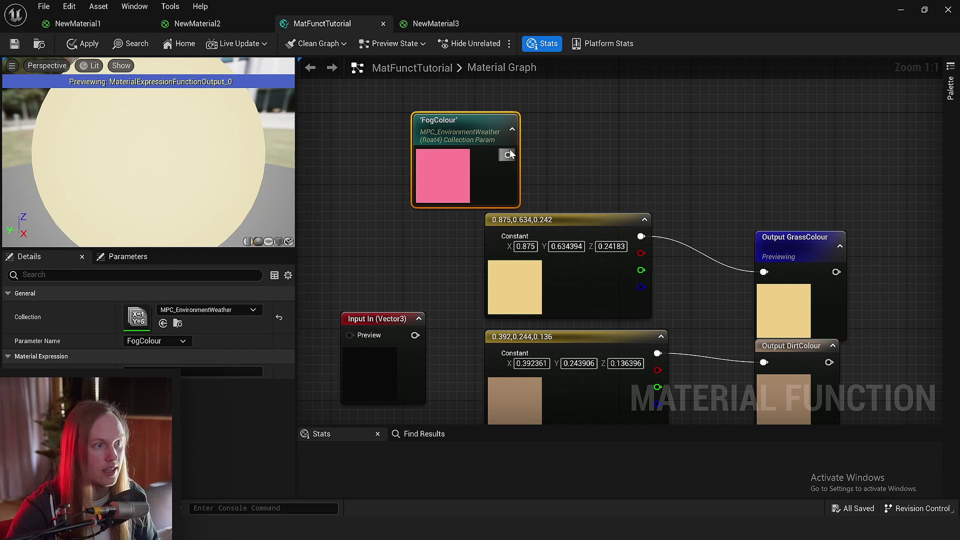
Try FogColour as the source of Output GrassColour, save the function, and check it in NewMaterial3.
left_click_drag(509, 155, 773, 278)
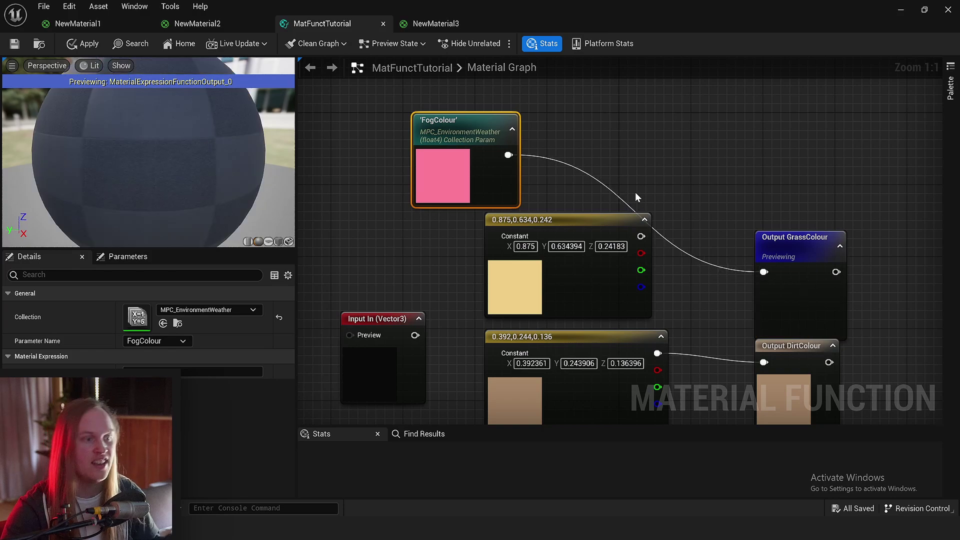
left_click(15, 46)
left_click(435, 23)
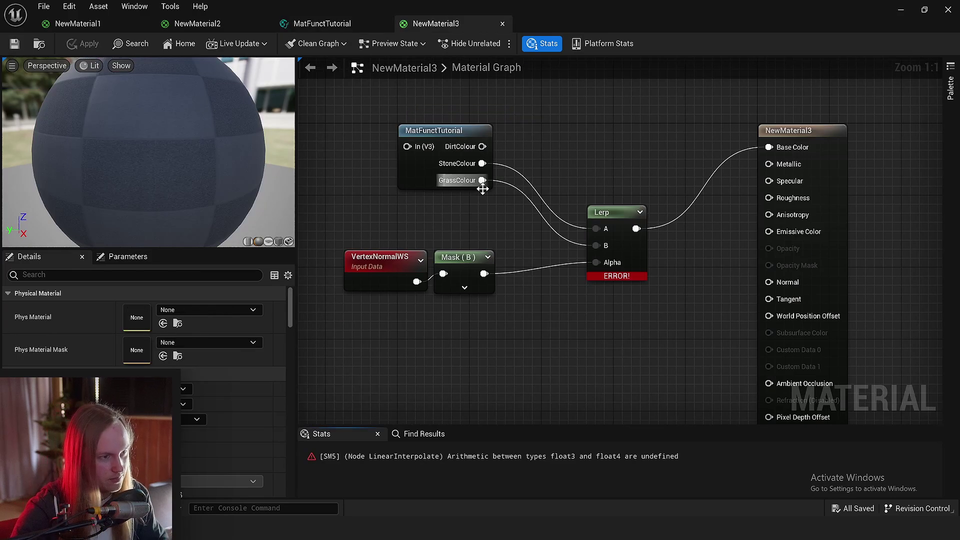
Return to MatFunctTutorial, reconnect the yellow constant to Output GrassColour and delete the FogColour node.
double_click(463, 158)
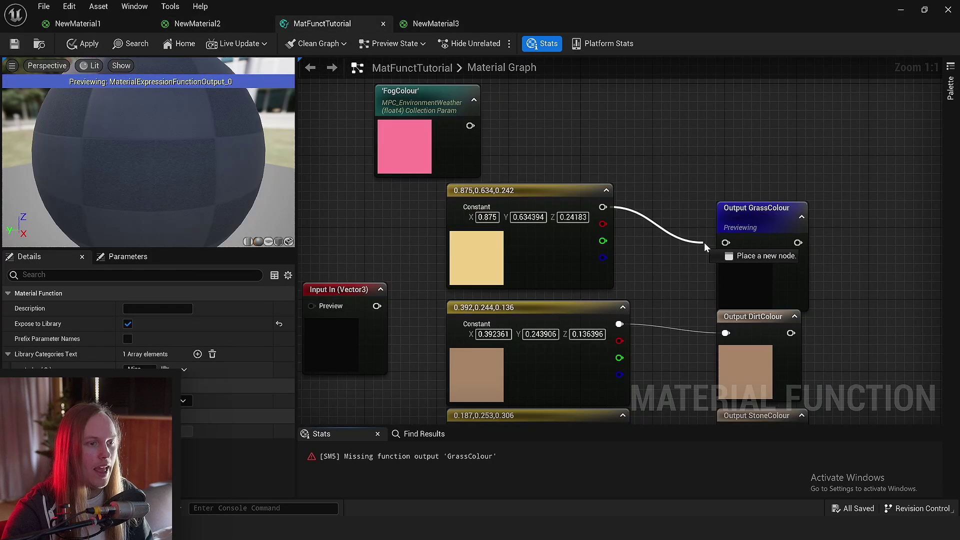
key("Delete")
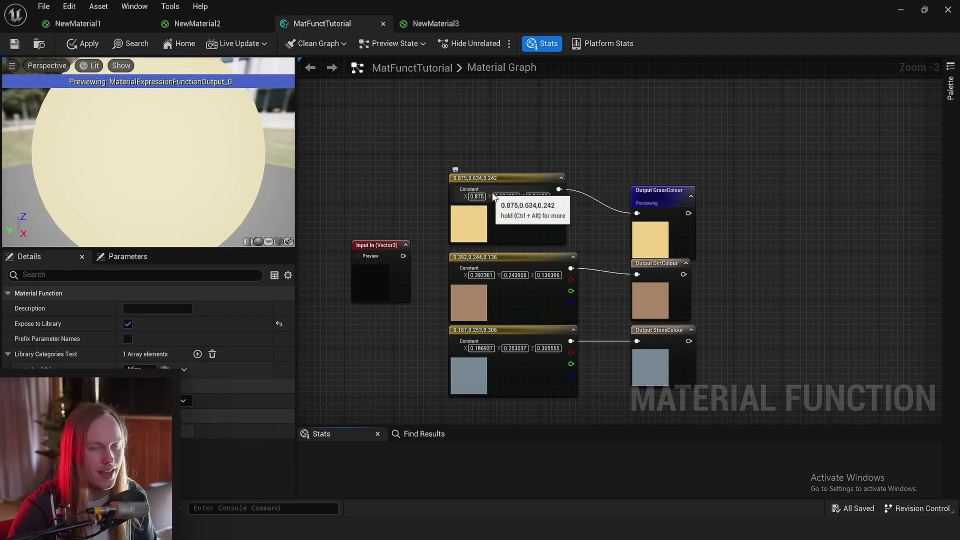
right_click_drag(482, 155, 484, 195)
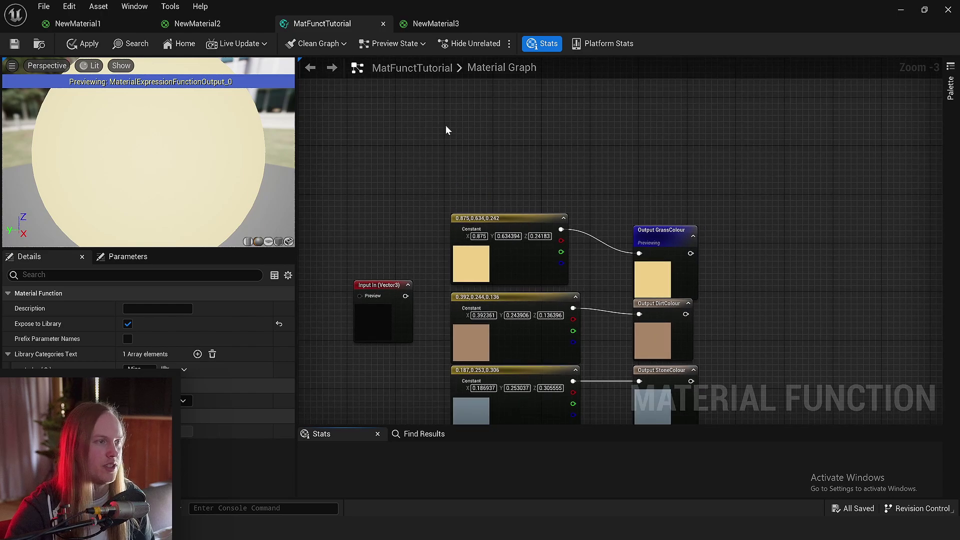
left_click(416, 24)
right_click_drag(479, 161, 469, 335)
right_click(456, 200)
type("coll")
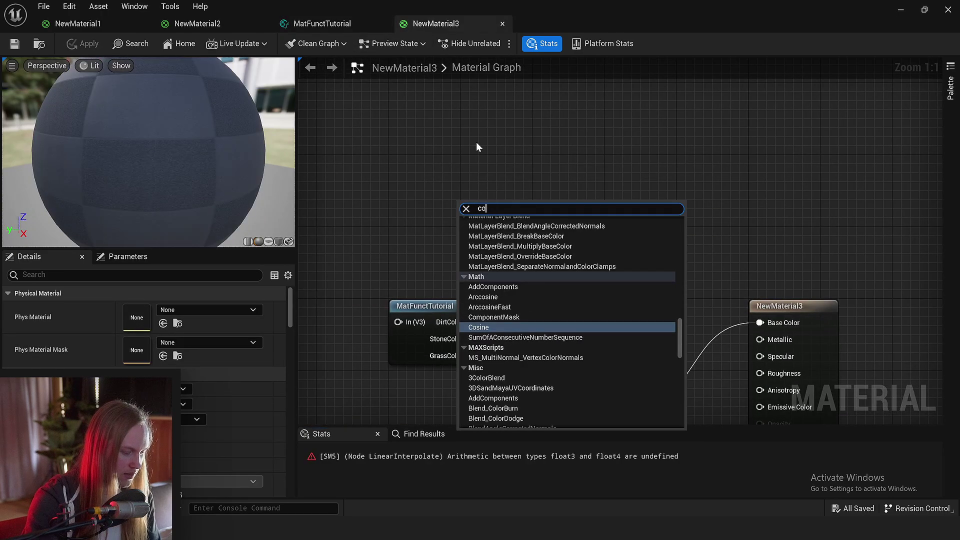
key("Return")
left_click(215, 307)
left_click(215, 230)
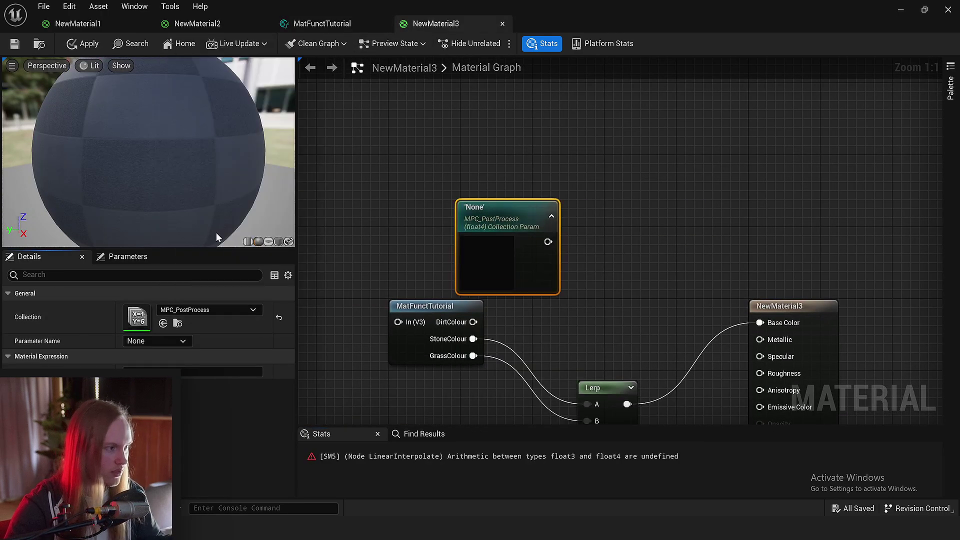
left_click(160, 343)
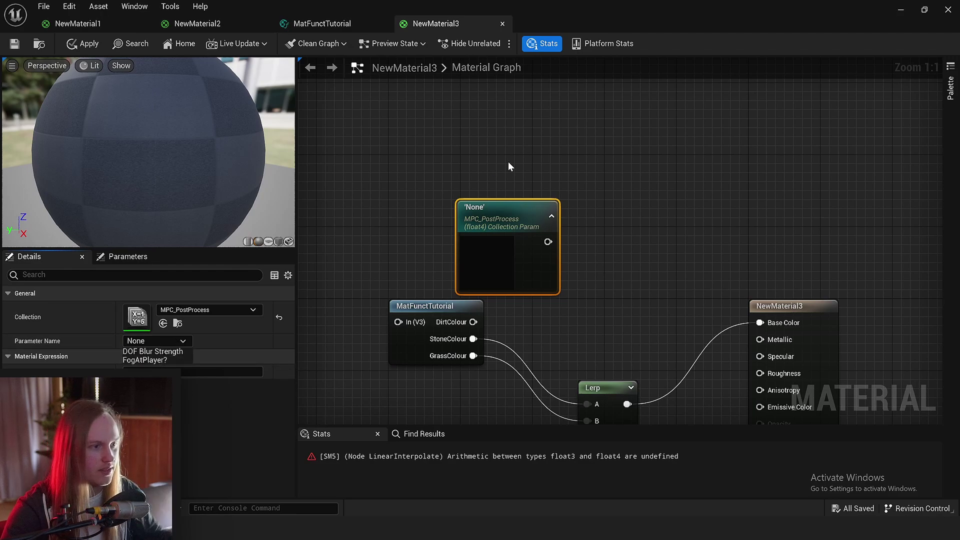
left_click(522, 203)
key("Delete")
Move the MatFunctTutorial node in NewMaterial3 to just above the VertexNormalWS and Mask nodes.
right_click_drag(522, 204, 541, 127)
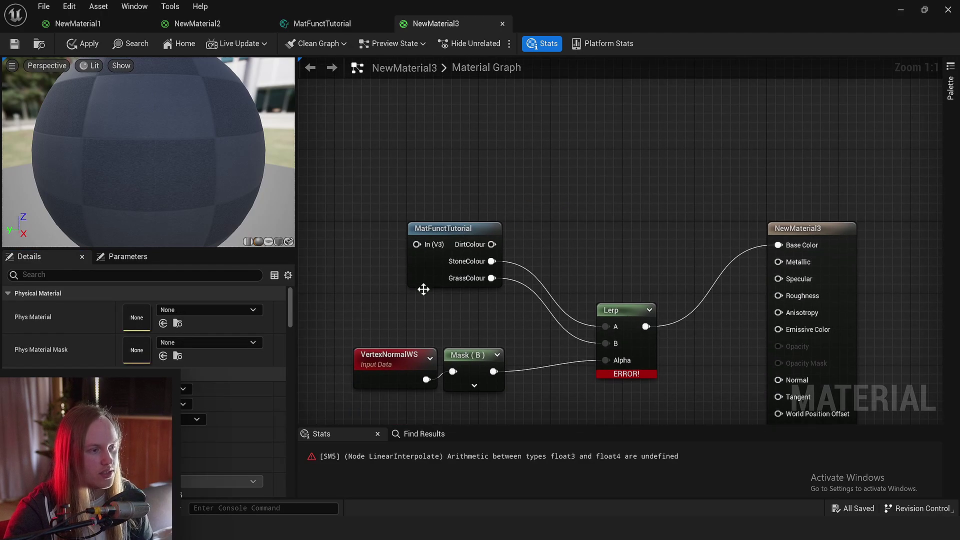
left_click_drag(440, 228, 510, 219)
left_click_drag(497, 267, 421, 318)
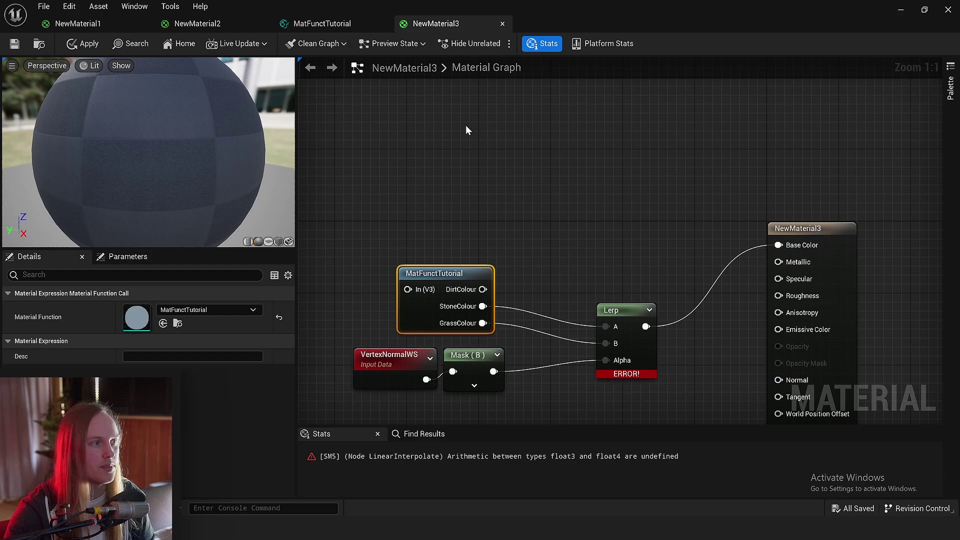
Open the MatFunctTutorial function and move its unused Input In node beyond the output nodes, away from the colour constants.
double_click(423, 315)
right_click_drag(542, 234, 514, 203)
left_click(395, 225)
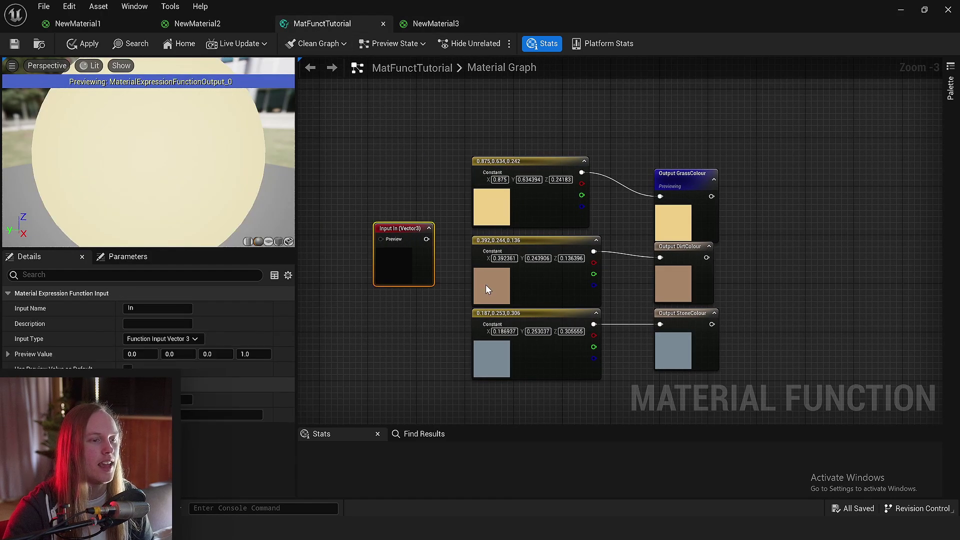
left_click_drag(395, 226, 843, 247)
left_click_drag(611, 139, 511, 380)
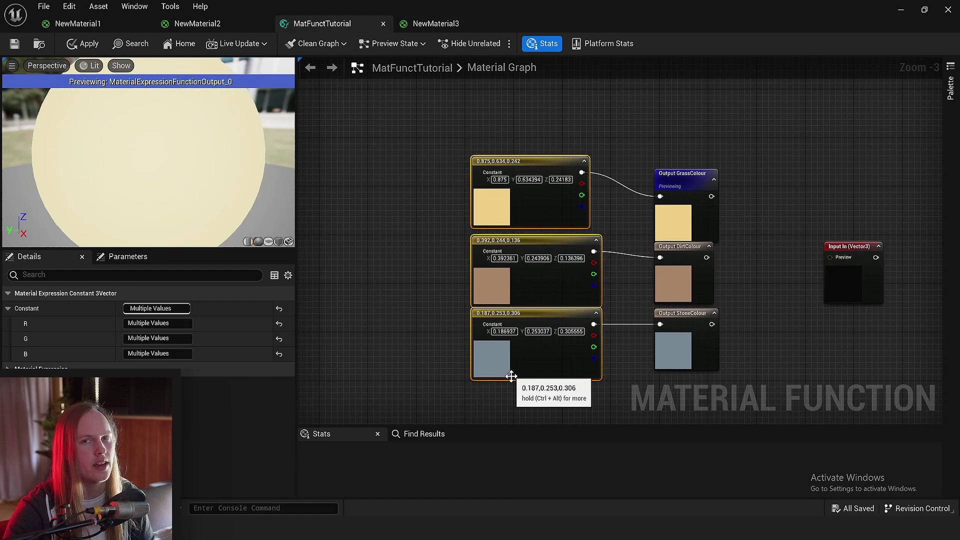
right_click_drag(420, 203, 445, 229)
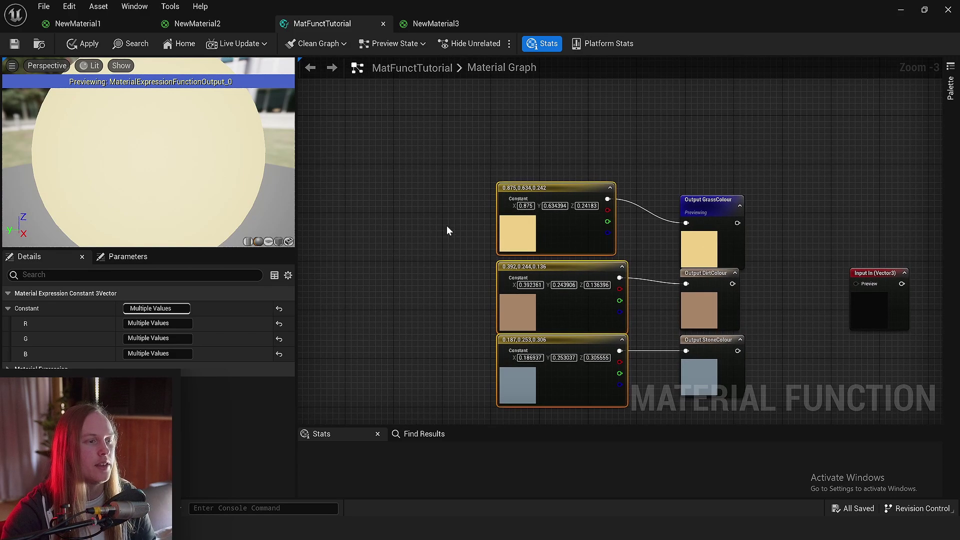
Move the yellow constant clear of the others, duplicate it, and set the copy to light green (0.366, 0.632, 0.27).
left_click(495, 248)
left_click_drag(495, 247, 379, 137)
key("ctrl+d")
left_click(164, 310)
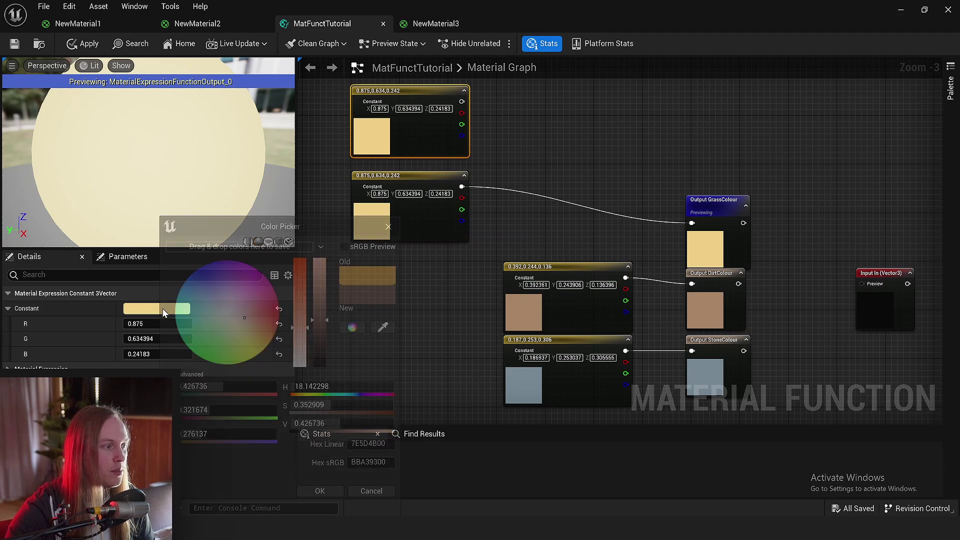
left_click(221, 345)
left_click(326, 324)
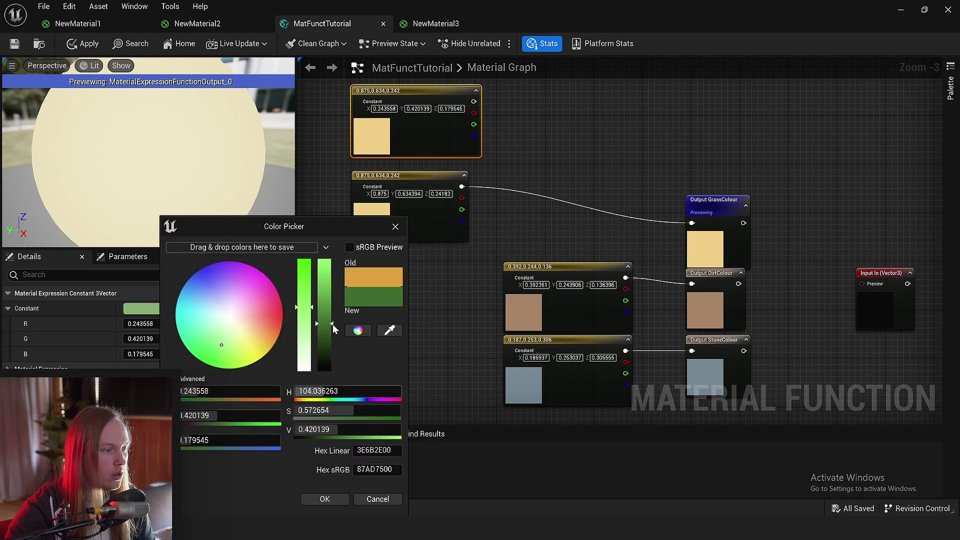
left_click_drag(334, 326, 333, 300)
left_click(325, 499)
Add an Absolute World Position node and divide its XY output by 500.
right_click(556, 166)
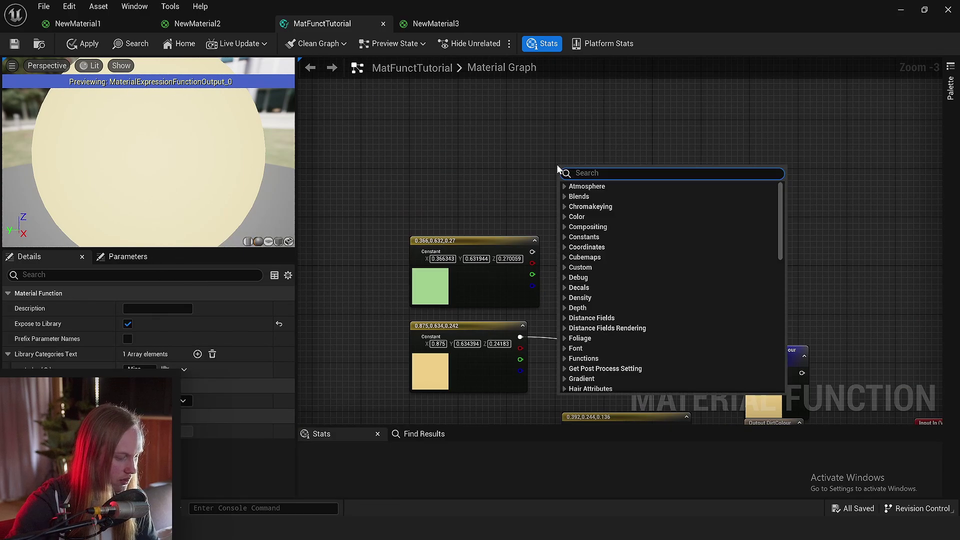
type("world")
key("Return")
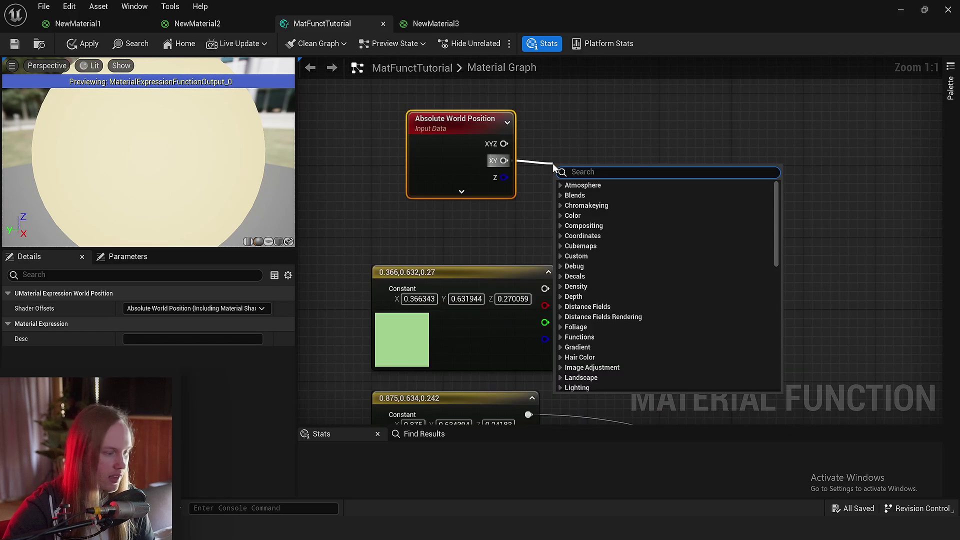
type("div")
key("Return")
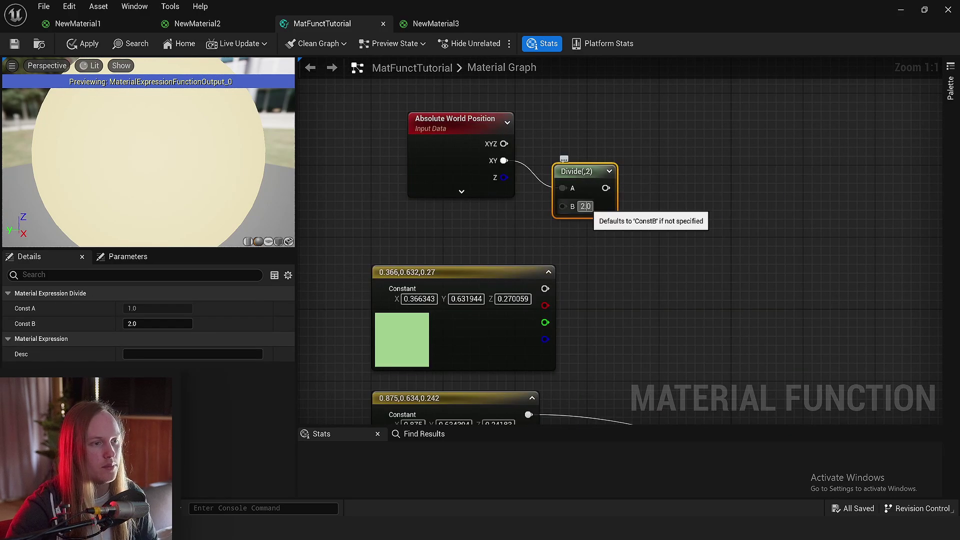
type("200")
key("Return")
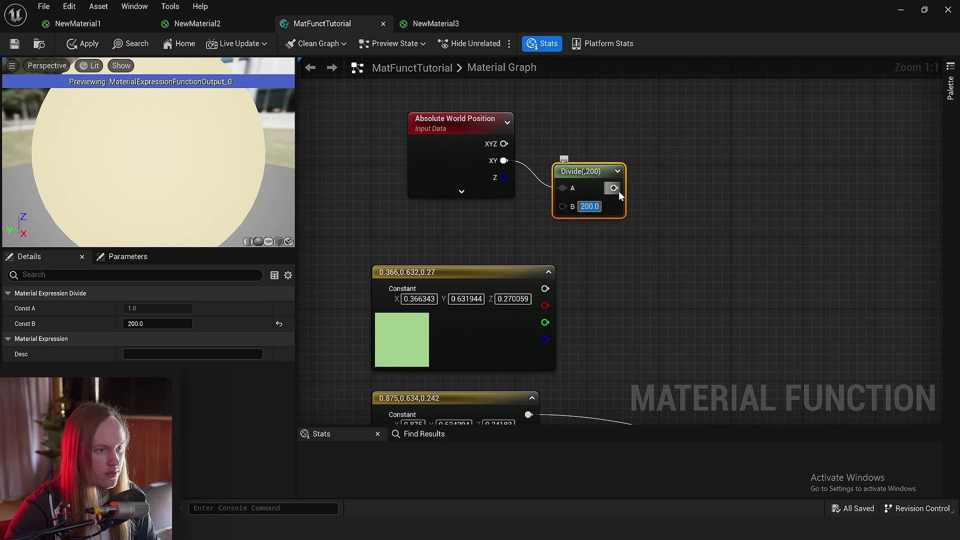
type("500")
key("Return")
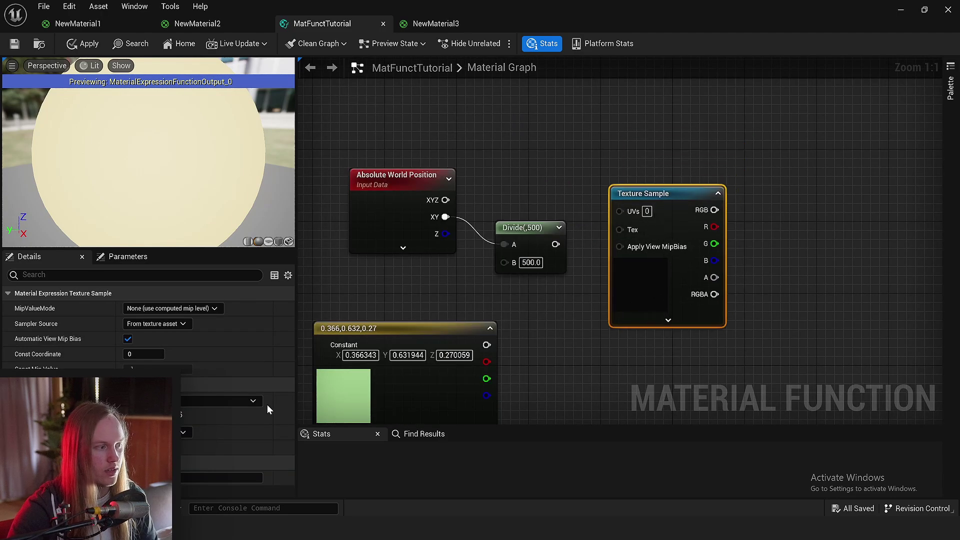
Assign the CloudNoiseBakedPCG texture to the Texture Sample node and feed the Divide result into its UVs.
left_click(218, 400)
type("cloudnoi")
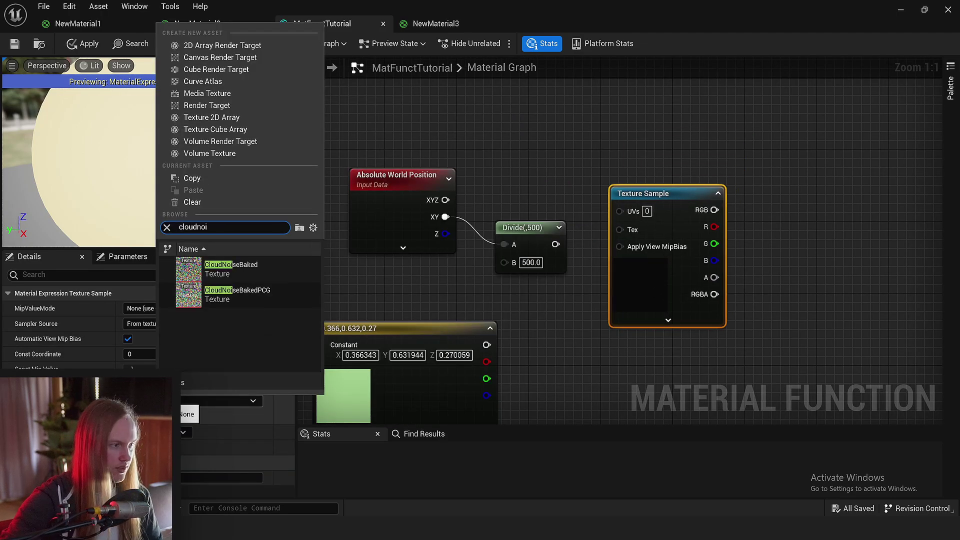
left_click(239, 251)
left_click(239, 265)
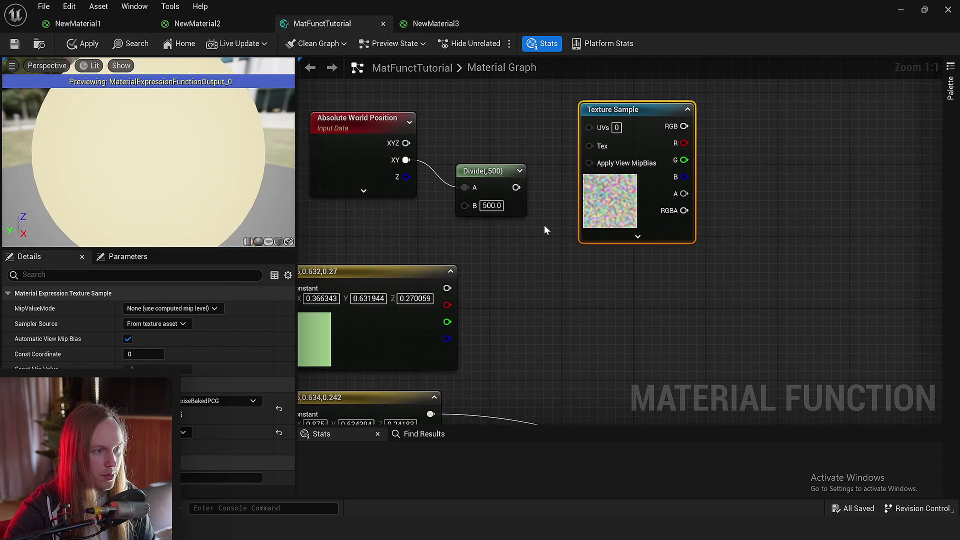
left_click_drag(515, 187, 589, 127)
left_click_drag(482, 170, 475, 128)
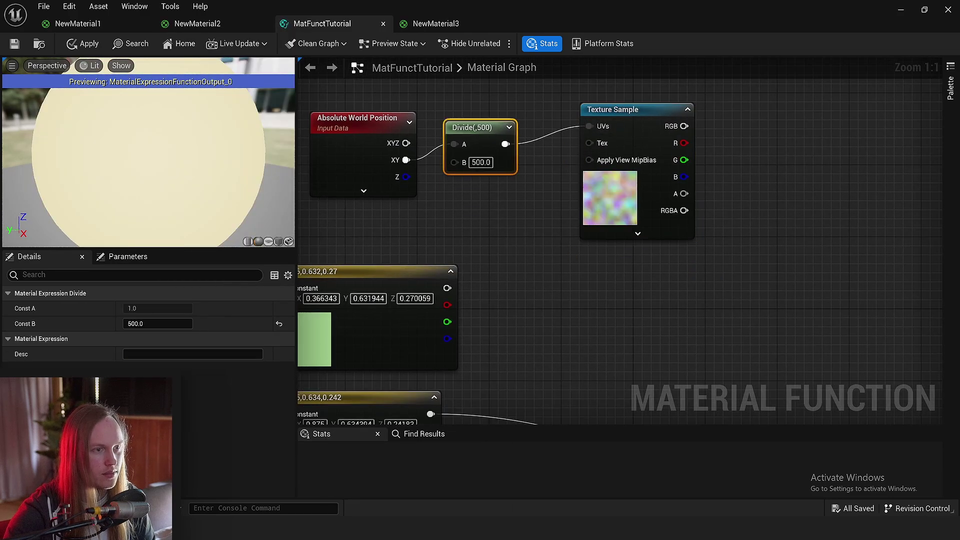
Add a CheapContrast node fed by the red channel of the Texture Sample.
scroll(558, 215, "down", 2)
left_click_drag(558, 215, 537, 228)
left_click(659, 205)
left_click_drag(615, 185, 663, 206)
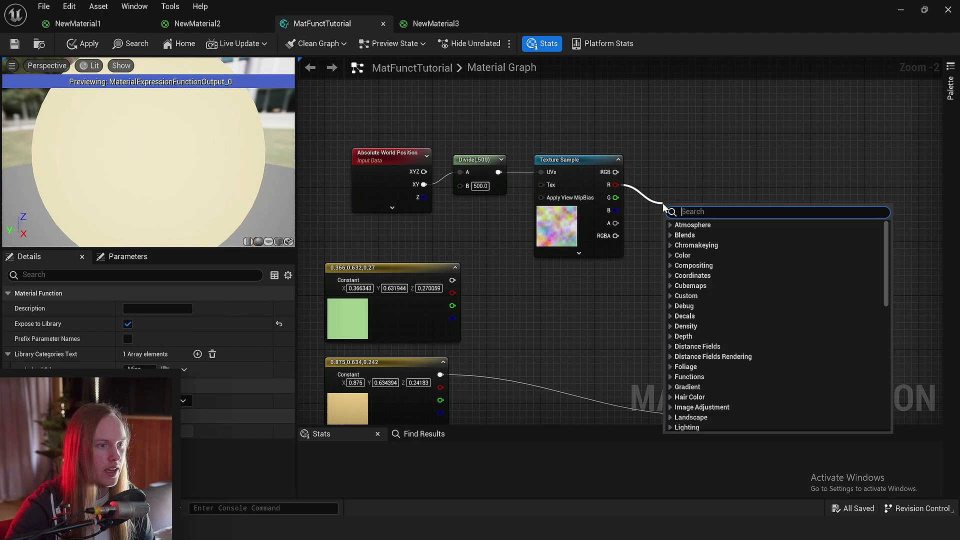
type("contras")
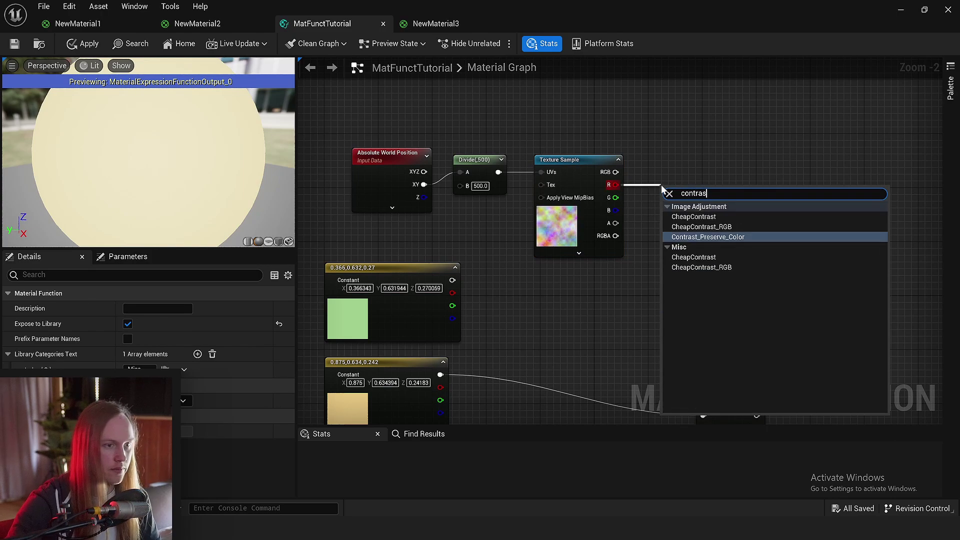
left_click(694, 216)
Blend the green and yellow constants with a Lerp, using the CheapContrast result as Alpha, and connect it to Output GrassColour.
left_click_drag(559, 194, 572, 179)
key("Return")
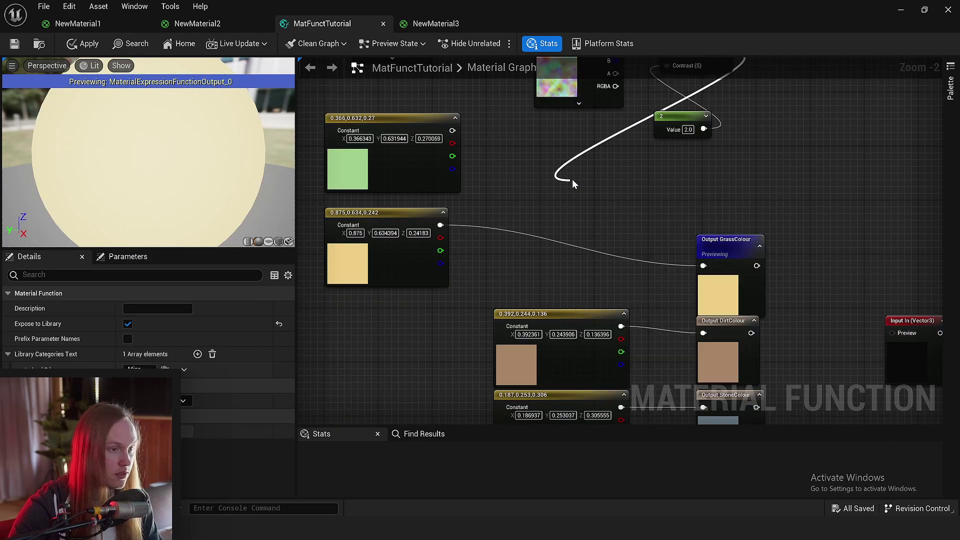
left_click(518, 189)
left_click_drag(452, 130, 577, 198)
left_click_drag(440, 225, 578, 213)
right_click_drag(579, 220, 580, 245)
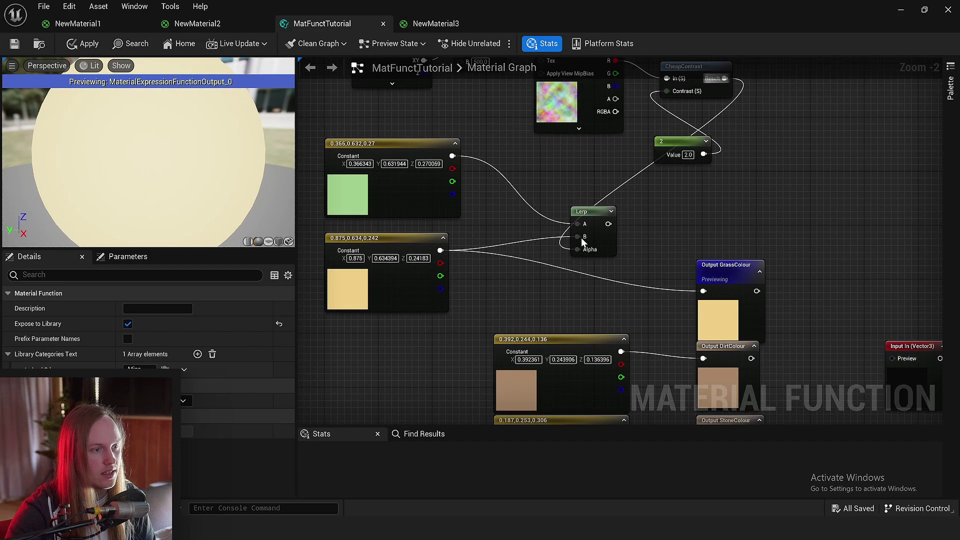
left_click_drag(709, 296, 704, 292)
right_click_drag(767, 263, 741, 211)
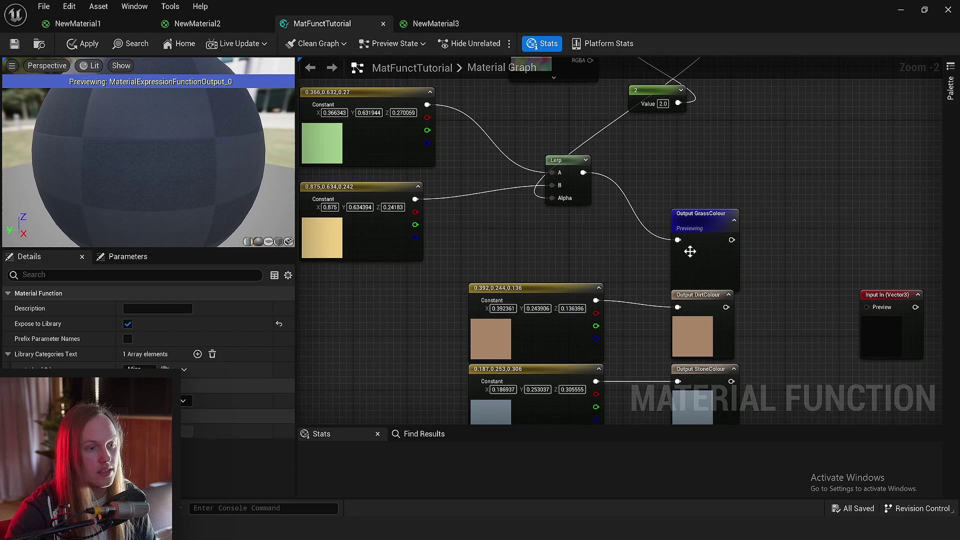
Move the function editor aside to reveal the level, save the function, and inspect the grass colour blend on the objects.
right_click_drag(534, 143, 567, 244)
left_click_drag(492, 11, 904, 132)
right_click_drag(601, 197, 623, 197)
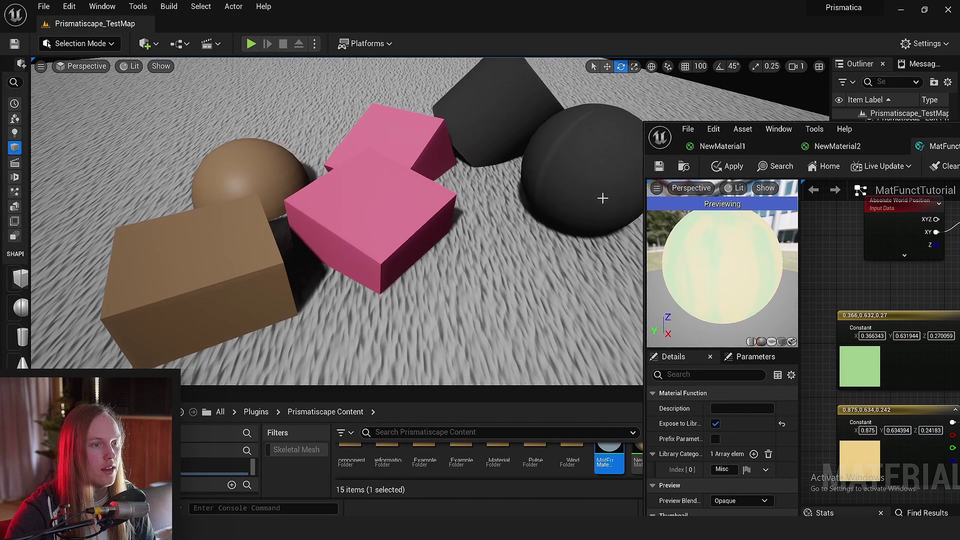
left_click(663, 169)
right_click_drag(404, 221, 530, 220)
scroll(407, 214, "up", 3)
right_click_drag(388, 247, 520, 213)
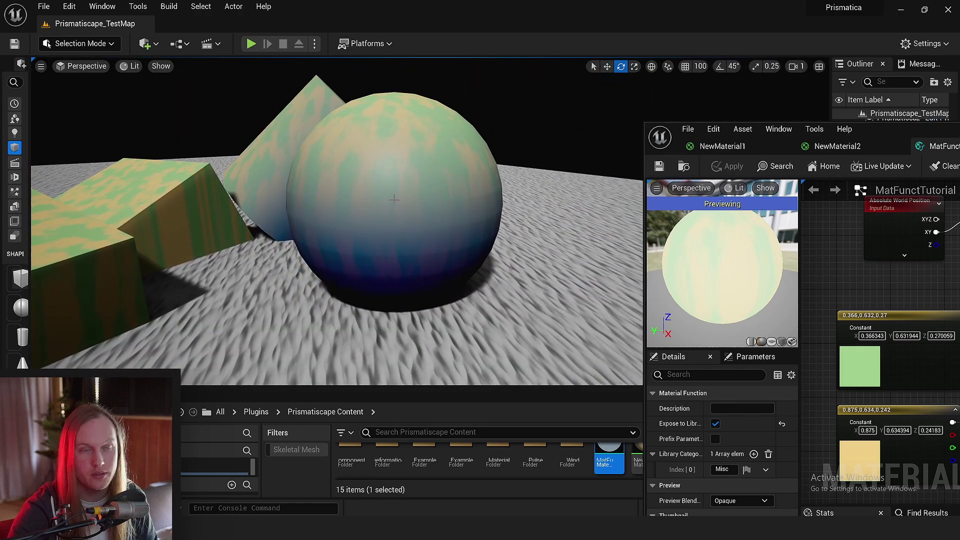
right_click_drag(394, 200, 469, 205)
Move the front cube into the neighbouring cube and reposition the cylinder beside them to compare the pattern across overlapping objects.
left_click(400, 285)
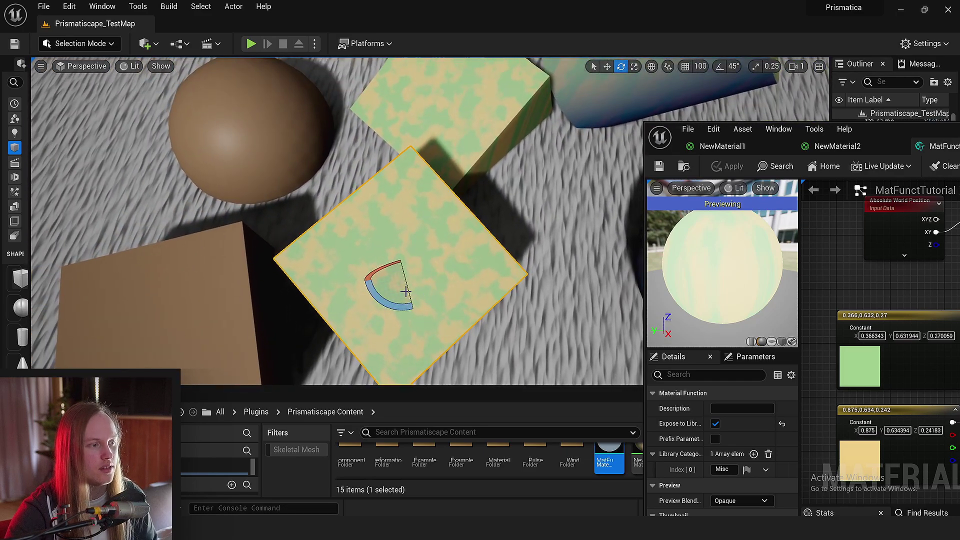
left_click_drag(410, 260, 515, 154)
right_click_drag(516, 154, 555, 120)
right_click_drag(480, 155, 523, 149)
right_click_drag(462, 248, 454, 247)
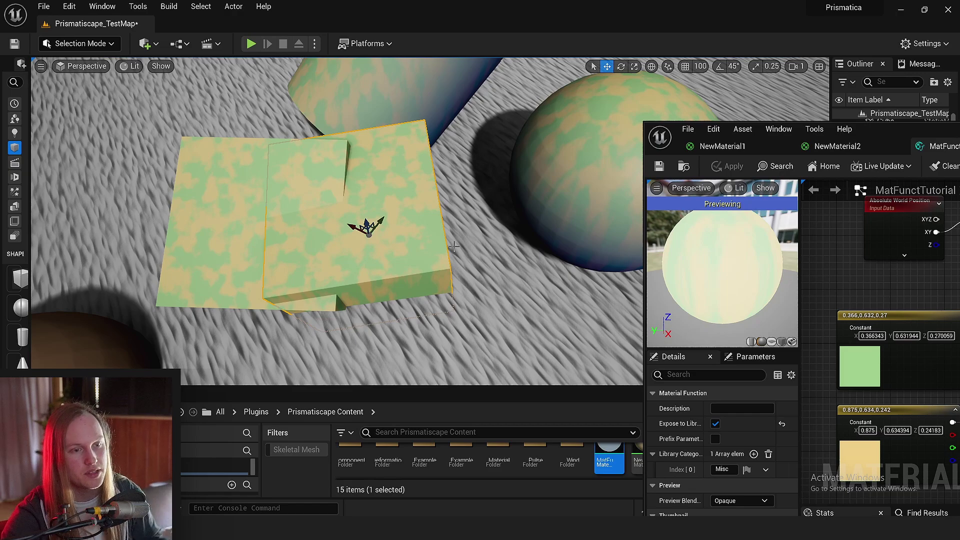
right_click_drag(510, 255, 476, 253)
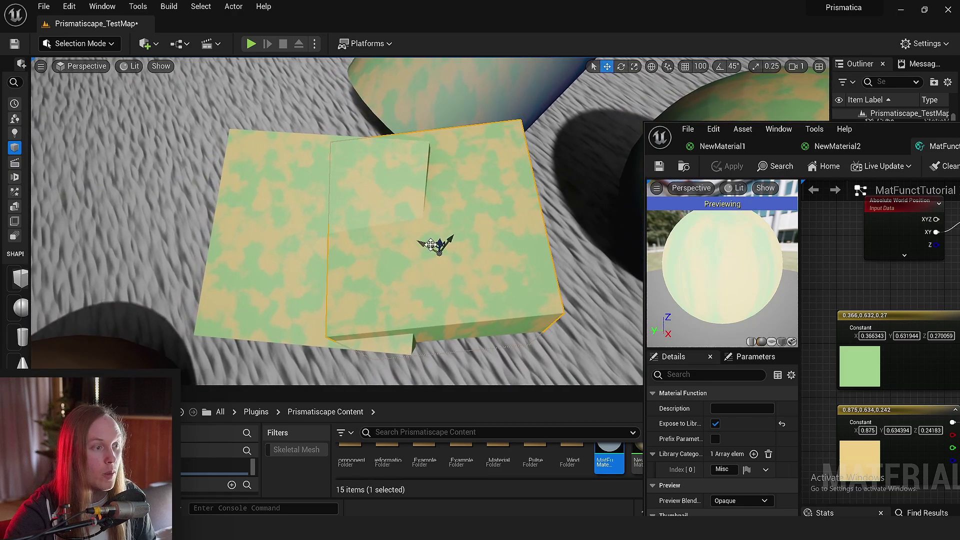
scroll(400, 230, "up", 8)
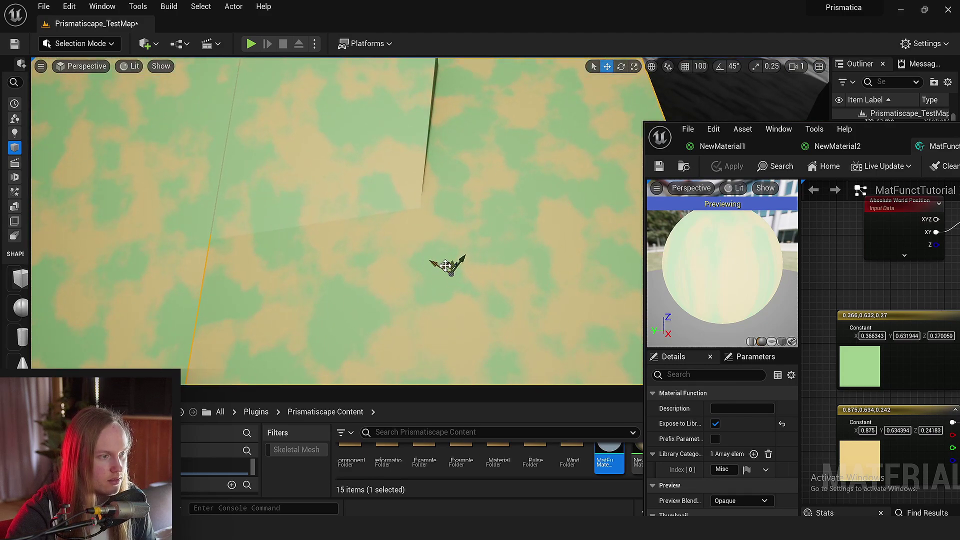
left_click_drag(428, 264, 395, 290)
scroll(395, 289, "down", 8)
left_click(481, 146)
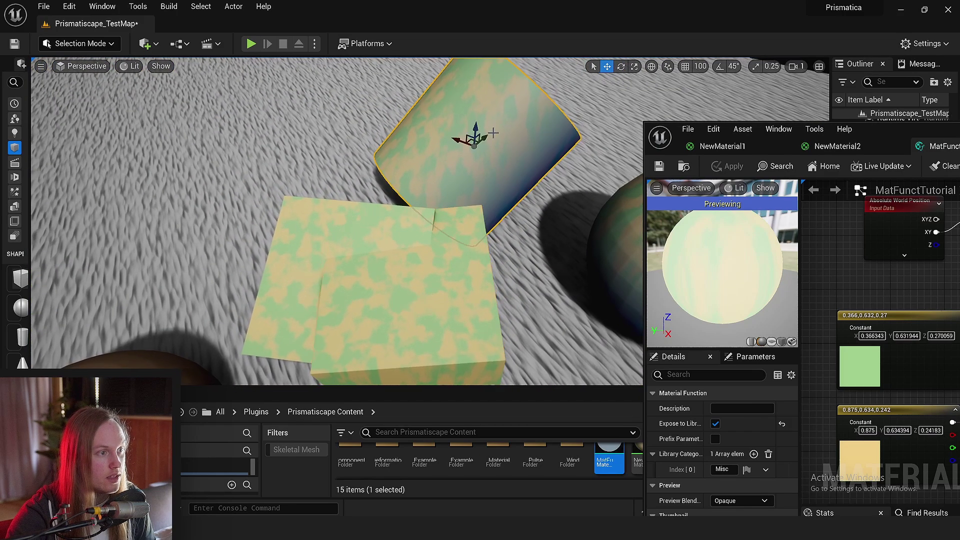
left_click_drag(469, 142, 431, 158)
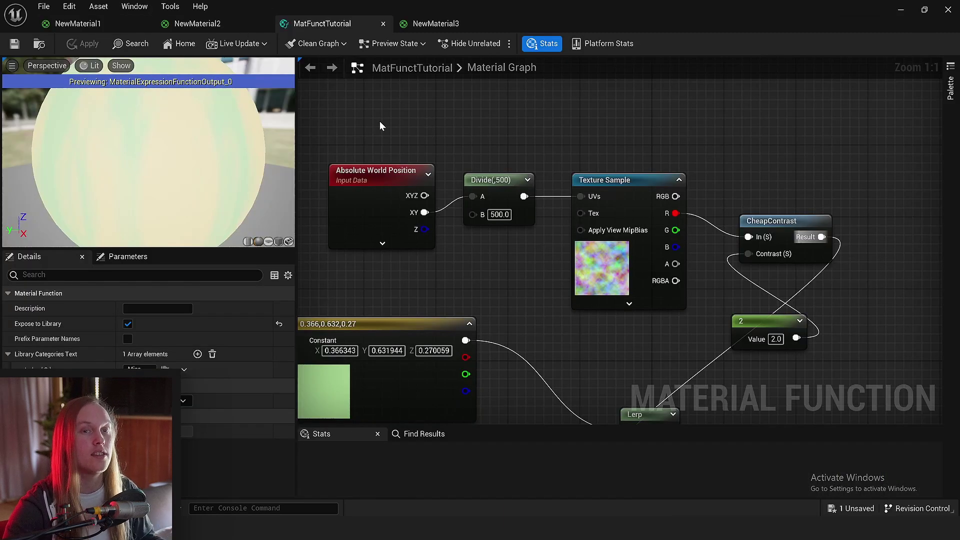
Copy the world position, Divide, Texture Sample, CheapContrast and contrast value nodes from MatFunctTutorial into NewMaterial2.
left_click_drag(354, 120, 647, 241)
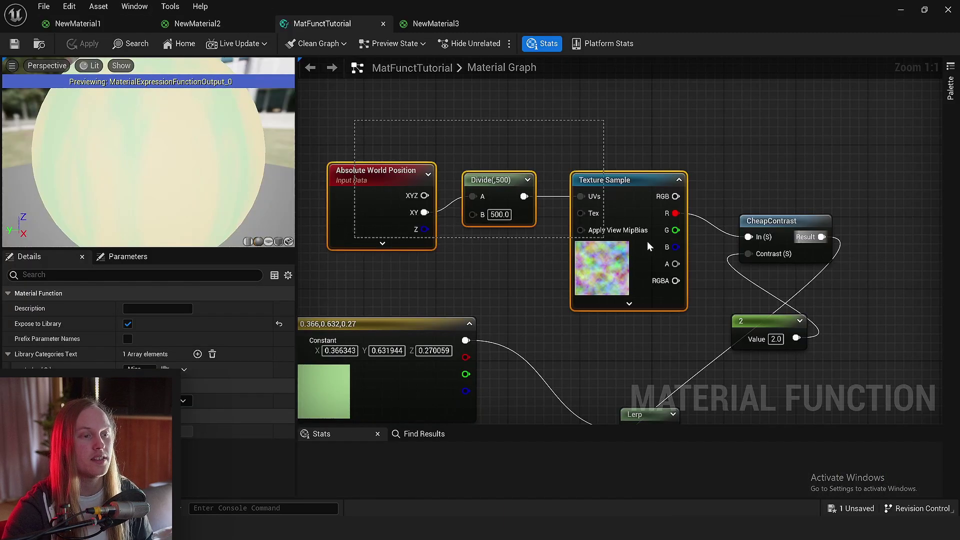
left_click_drag(695, 266, 759, 340)
scroll(651, 238, "down", 3)
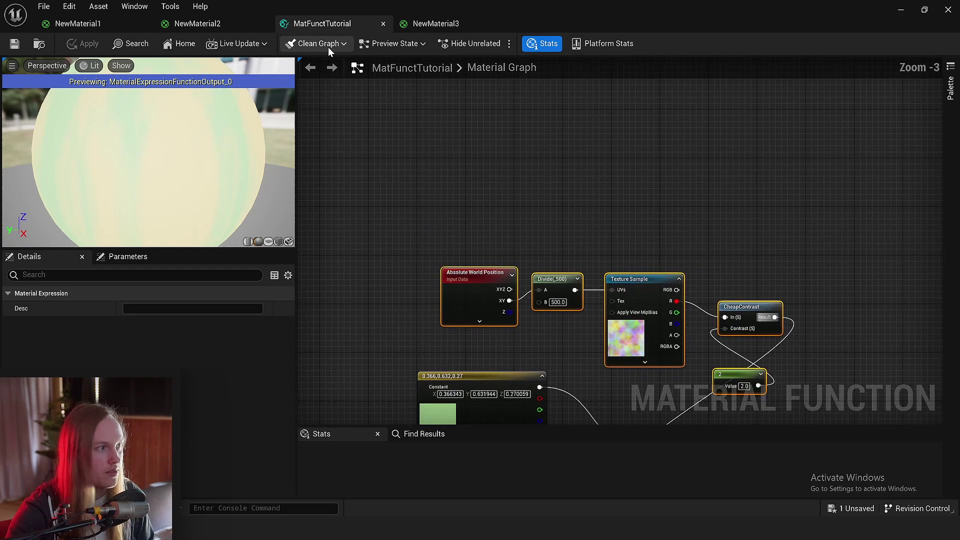
left_click(205, 26)
key("ctrl+v")
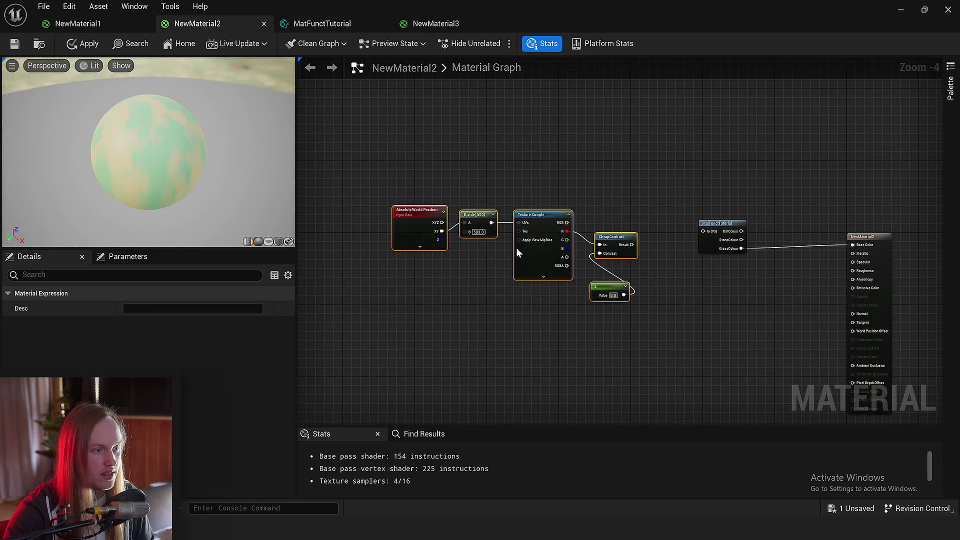
right_click_drag(625, 265, 536, 206)
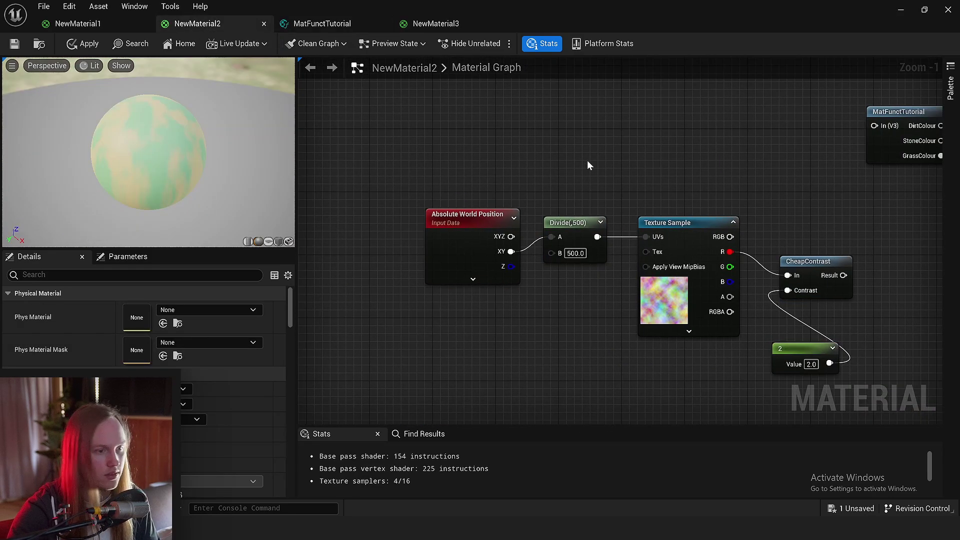
In NewMaterial3, route the Mask (B) result through the Saturate node into the Lerp's Alpha and enlarge the material preview.
right_click_drag(739, 210, 599, 201)
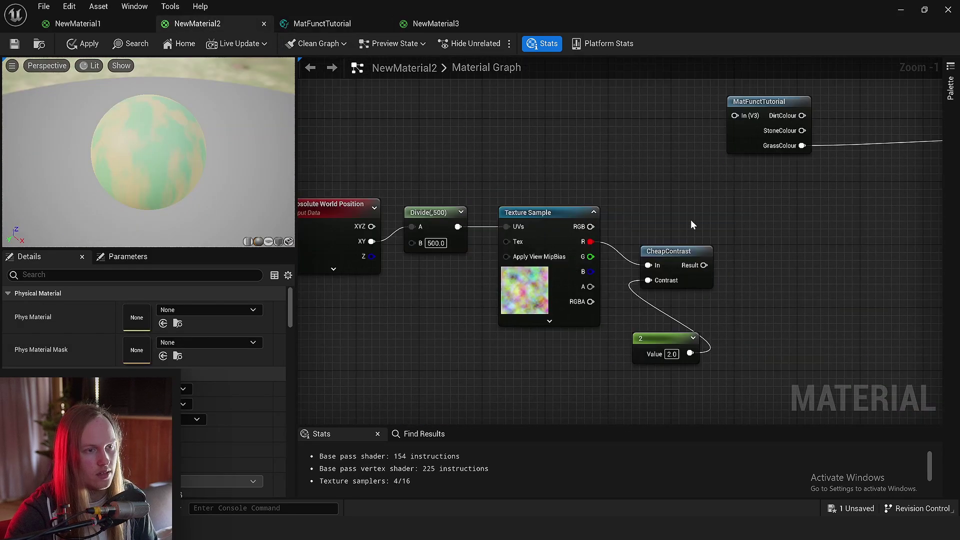
left_click(753, 250)
left_click(607, 130)
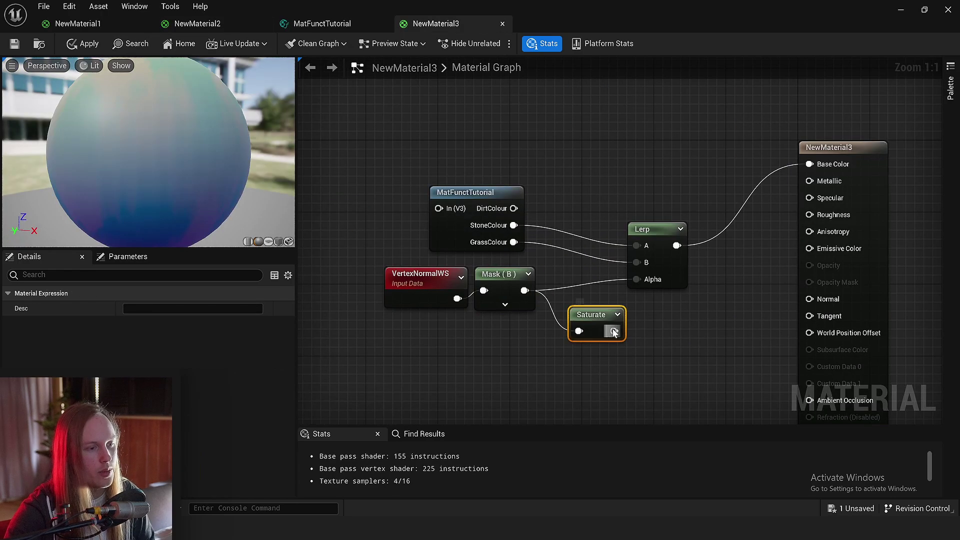
left_click_drag(613, 331, 636, 283)
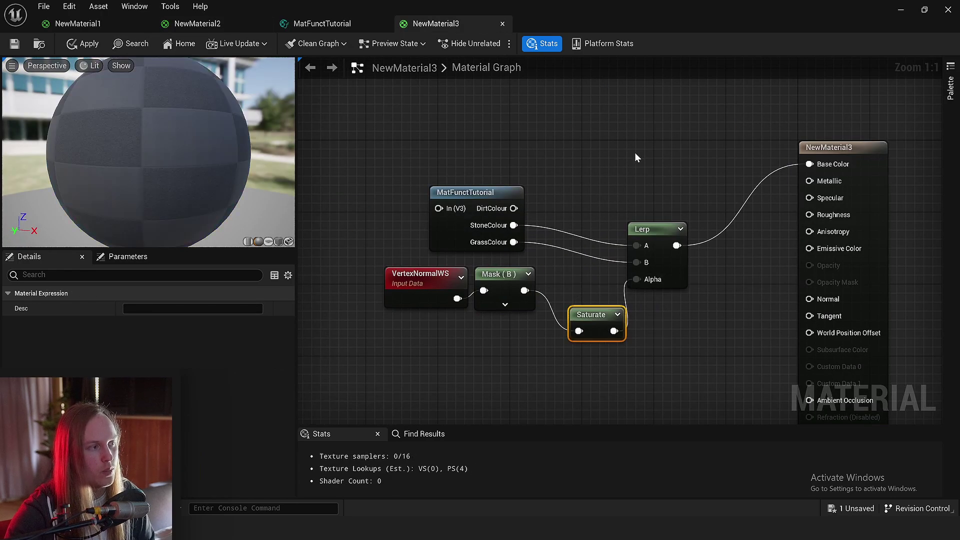
left_click_drag(130, 248, 135, 330)
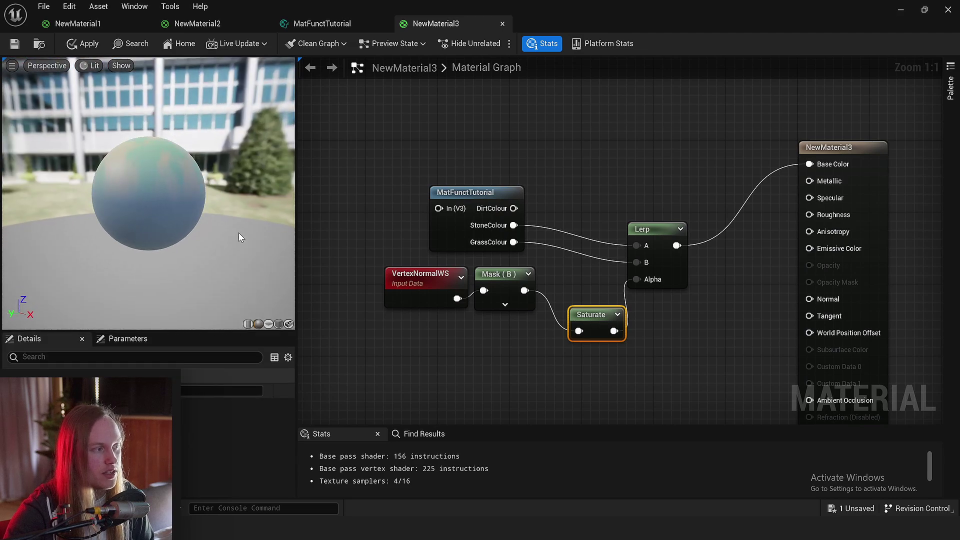
Paste the copied world position, Divide, Texture Sample, CheapContrast and contrast value nodes into NewMaterial3 above the existing network.
scroll(512, 167, "down", 2)
key("ctrl+v")
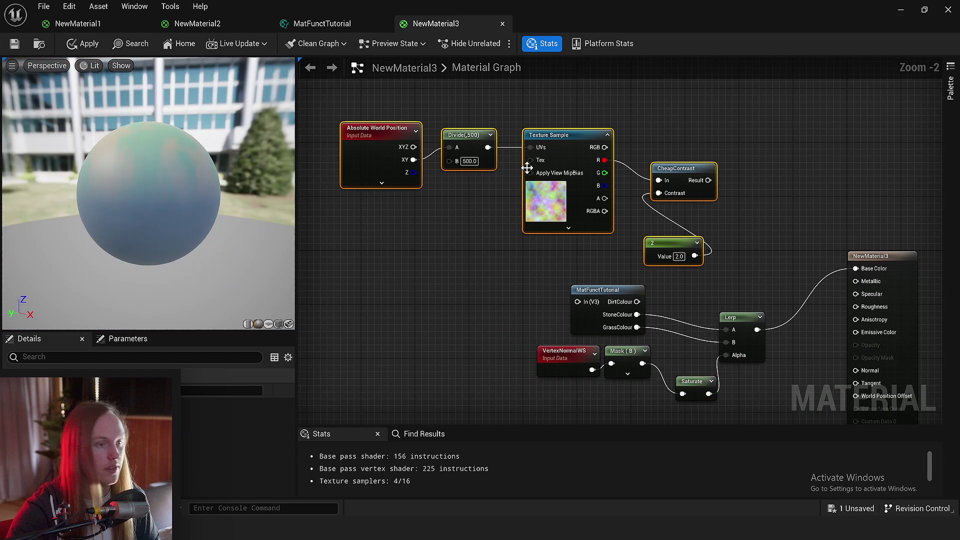
left_click_drag(566, 209, 498, 202)
mouse_move(699, 215)
right_mouse_down()
mouse_move(682, 173)
mouse_move(692, 229)
right_mouse_up()
left_click(688, 156)
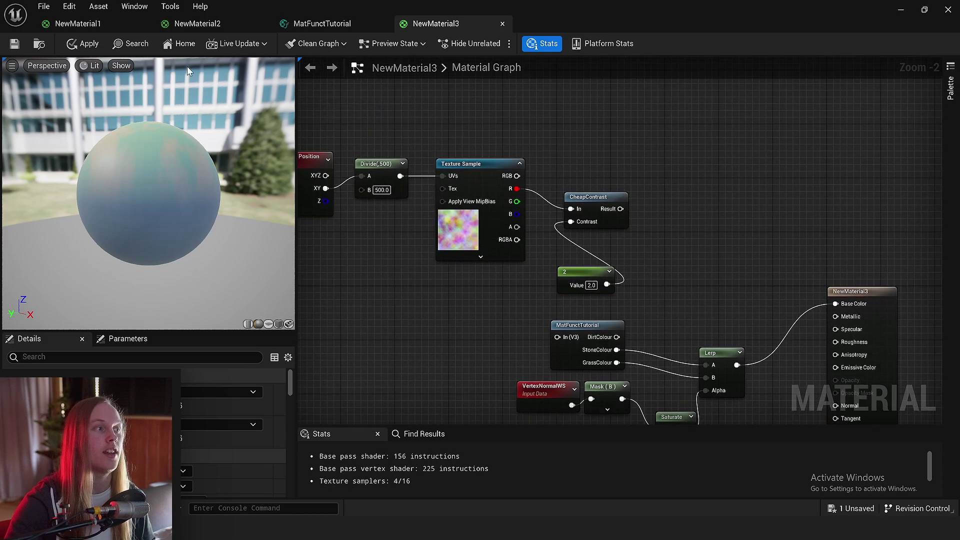
Inspect the objects in the level from a closer viewpoint and return to the pasted noise nodes in NewMaterial3.
left_click(904, 7)
right_click_drag(348, 251, 280, 280)
key("w")
key("s")
right_click_drag(666, 255, 725, 232)
left_click(519, 474)
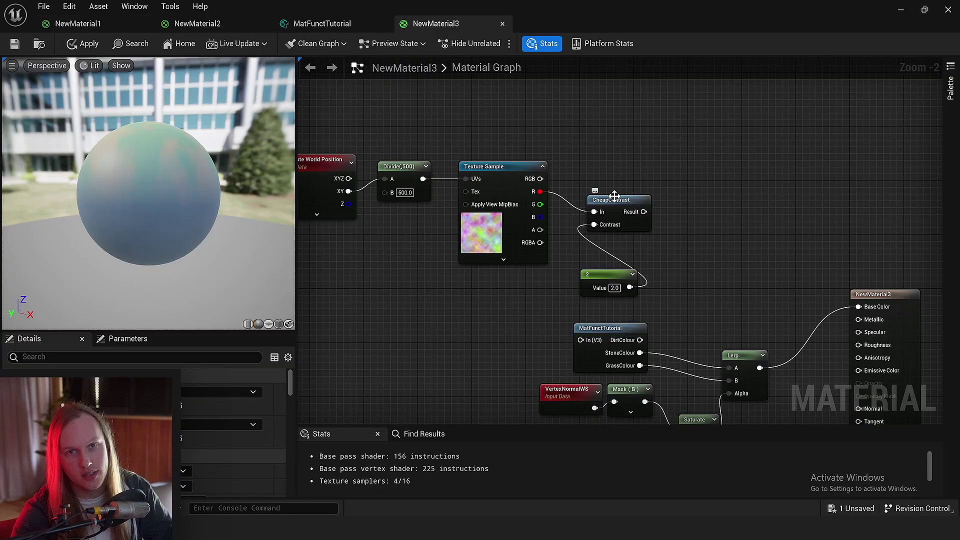
mouse_move(614, 196)
right_mouse_down()
mouse_move(594, 165)
mouse_move(618, 183)
right_mouse_up()
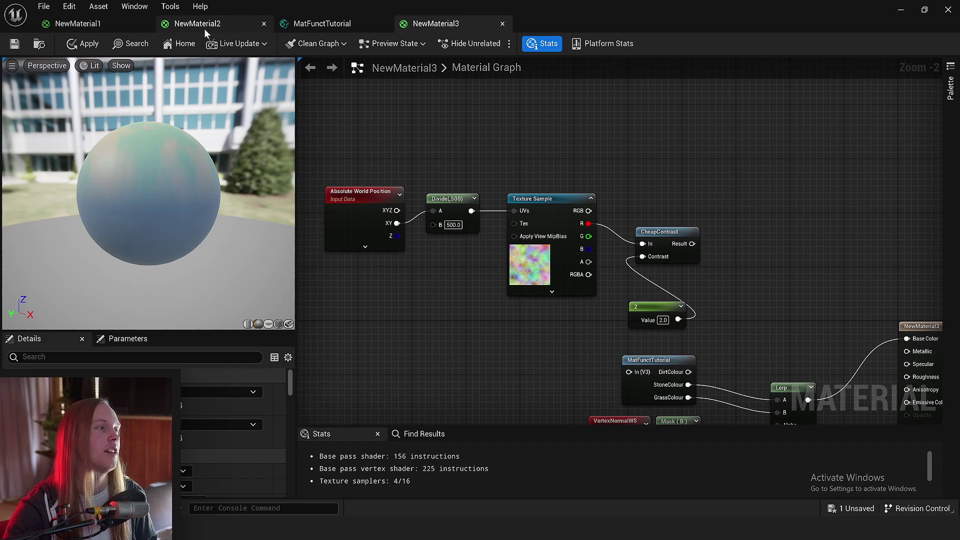
Switch to the MatFunctTutorial graph and review its world-aligned noise nodes.
left_click(204, 28)
left_click(340, 27)
right_click_drag(638, 234, 552, 152)
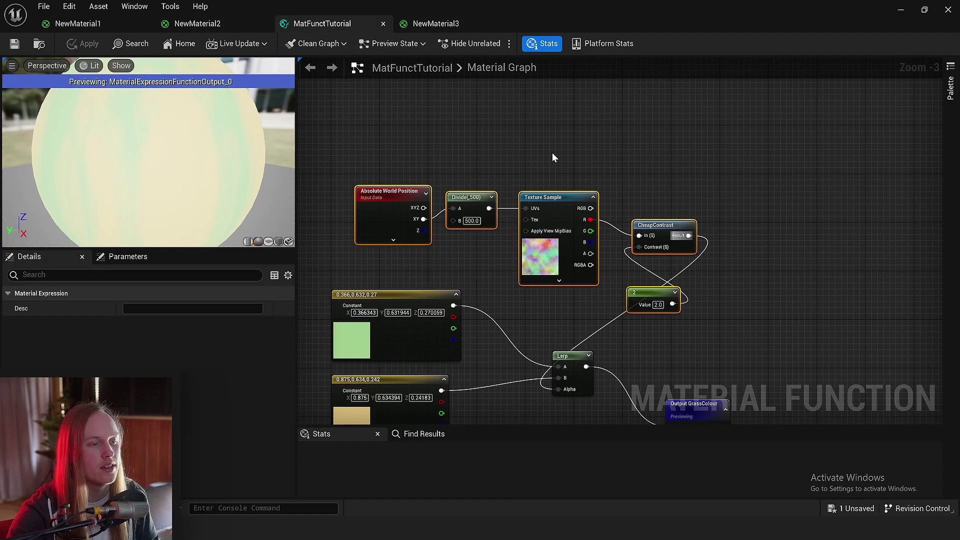
left_click_drag(681, 145, 334, 270)
left_click_drag(555, 265, 466, 375)
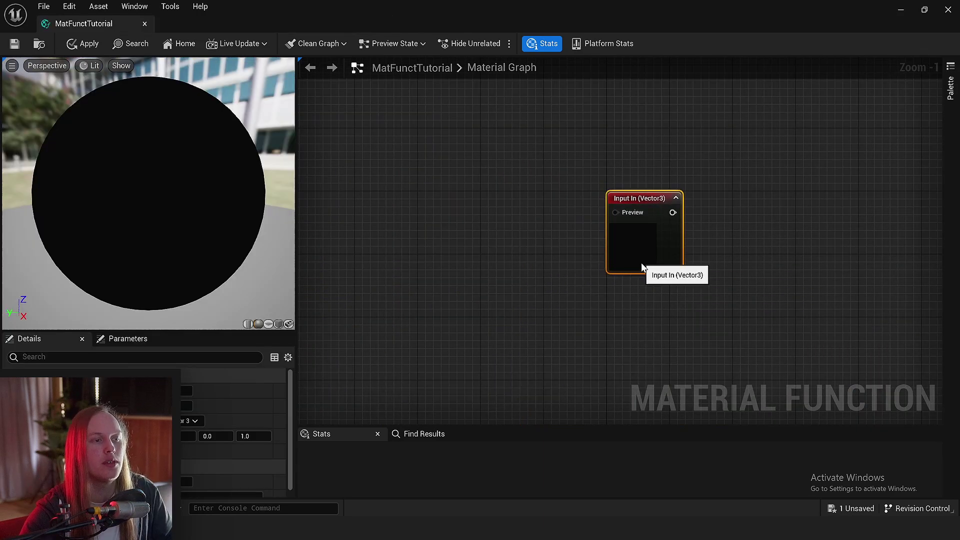
Add a second FunctionInput node to the MatFunctTutorial graph and arrange it below the first one.
right_click_drag(484, 247, 541, 260)
left_click(541, 260)
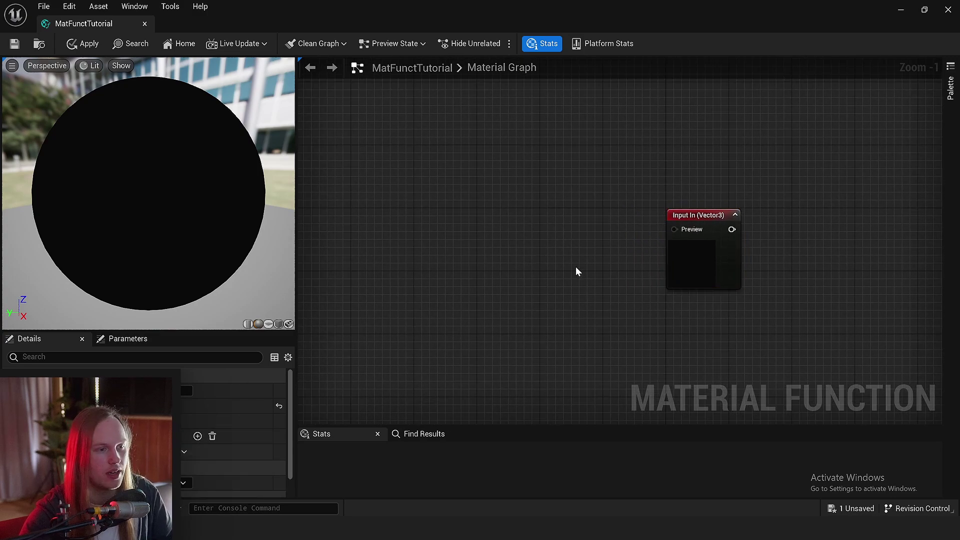
right_click_drag(577, 271, 594, 251)
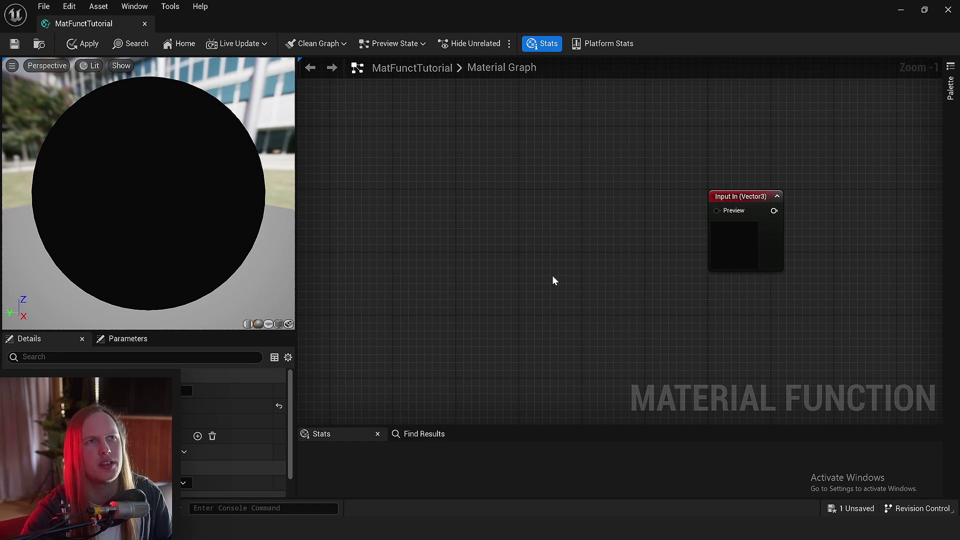
right_click_drag(538, 264, 495, 202)
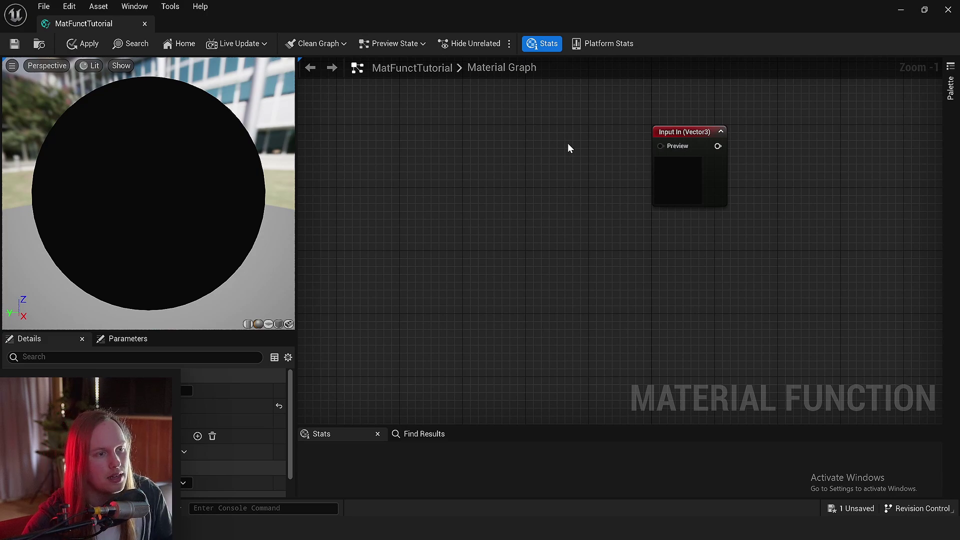
right_click_drag(568, 150, 537, 220)
right_click(529, 188)
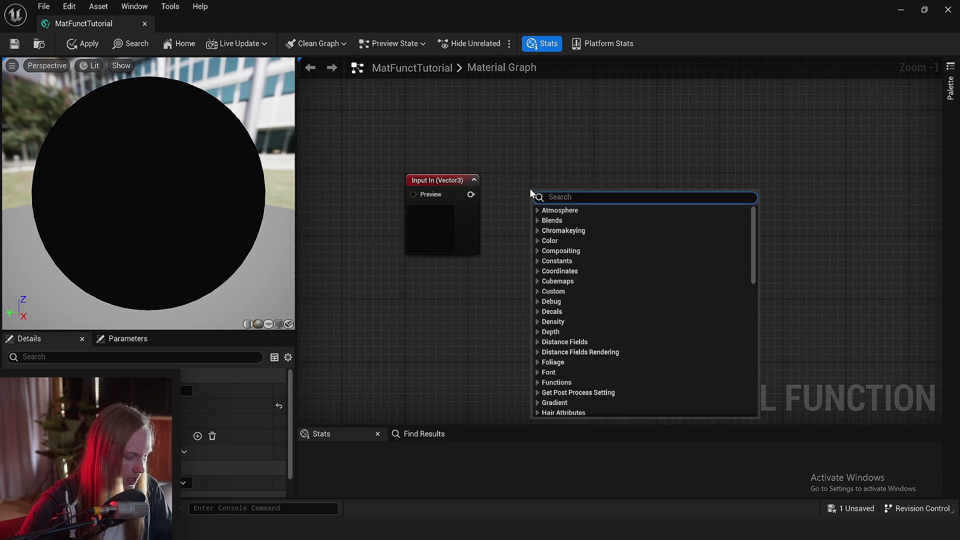
scroll(529, 188, "down", 10)
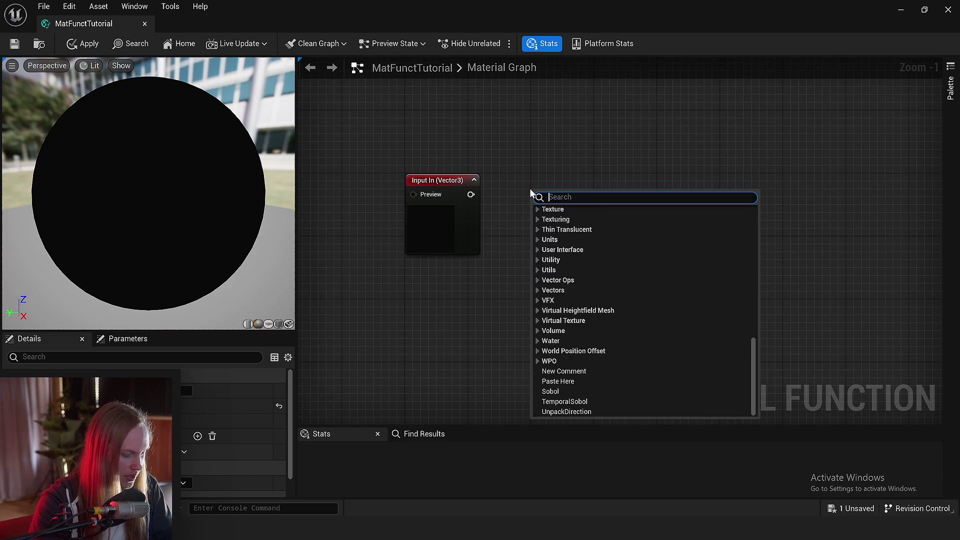
type("input")
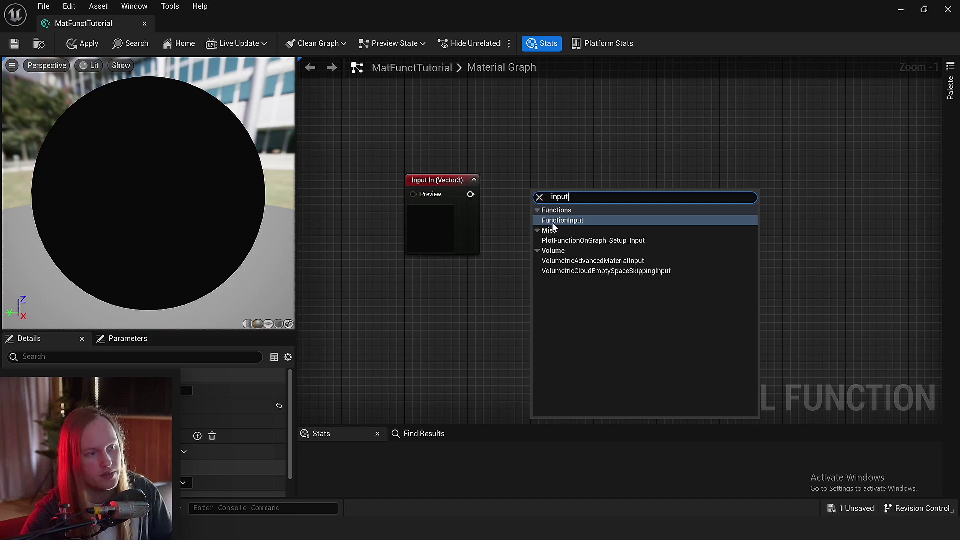
left_click(553, 223)
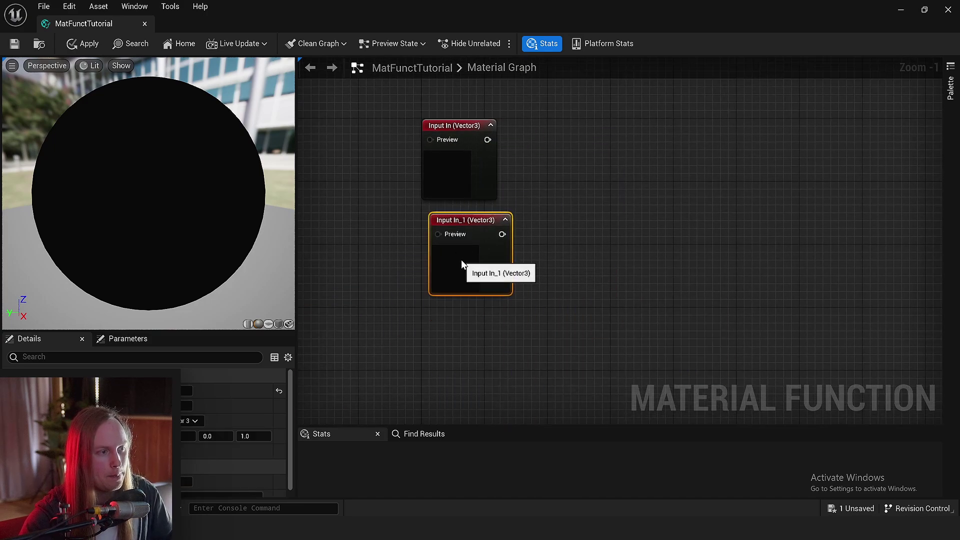
scroll(462, 261, "up", 3)
mouse_move(452, 223)
left_mouse_down()
mouse_move(370, 230)
mouse_move(451, 217)
left_mouse_up()
scroll(458, 212, "down", 2)
left_click_drag(464, 115, 456, 157)
Rename the upper function input as Input.
left_click(471, 278)
left_click(463, 182)
left_click(165, 390)
type("Input")
key("Return")
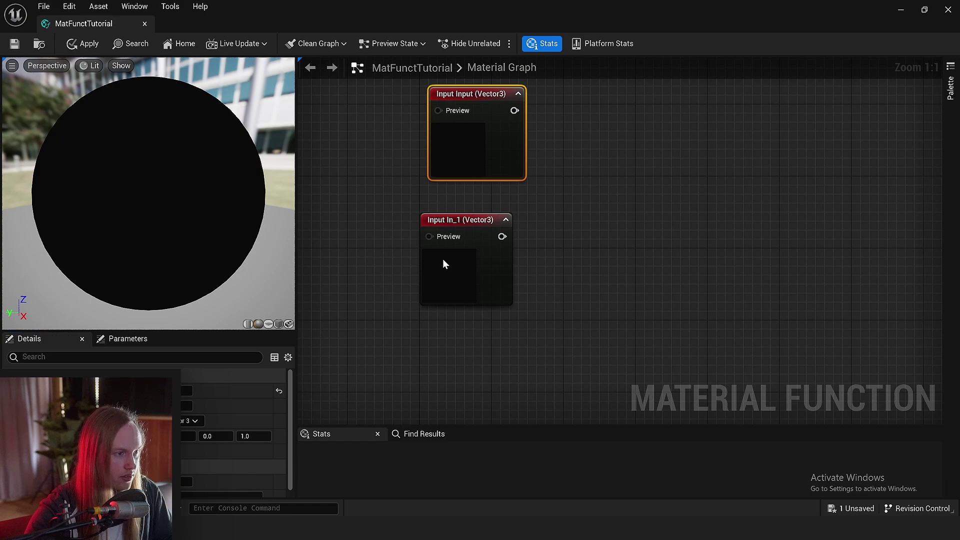
Try to give the lower function input the same name as the upper one, and dismiss the message.
left_click(445, 264)
left_click(164, 391)
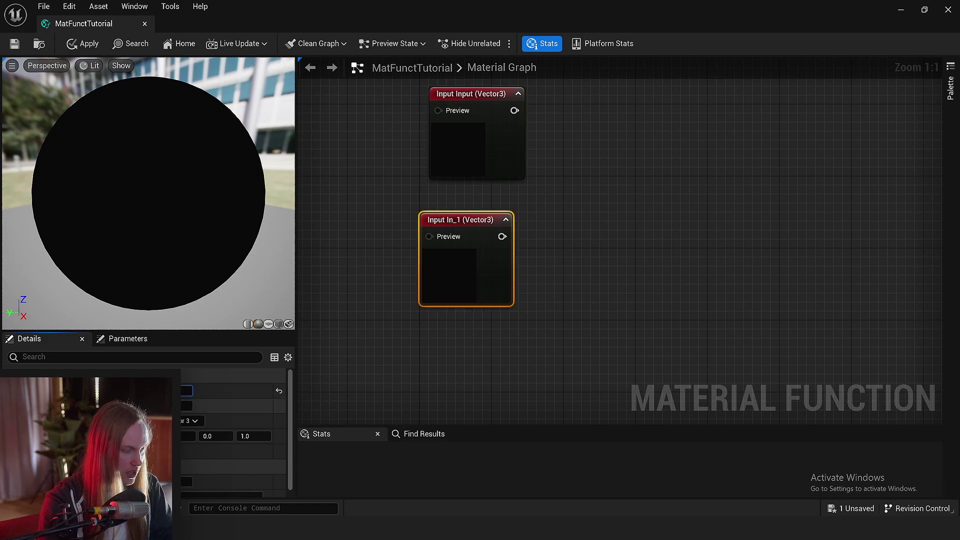
key("Return")
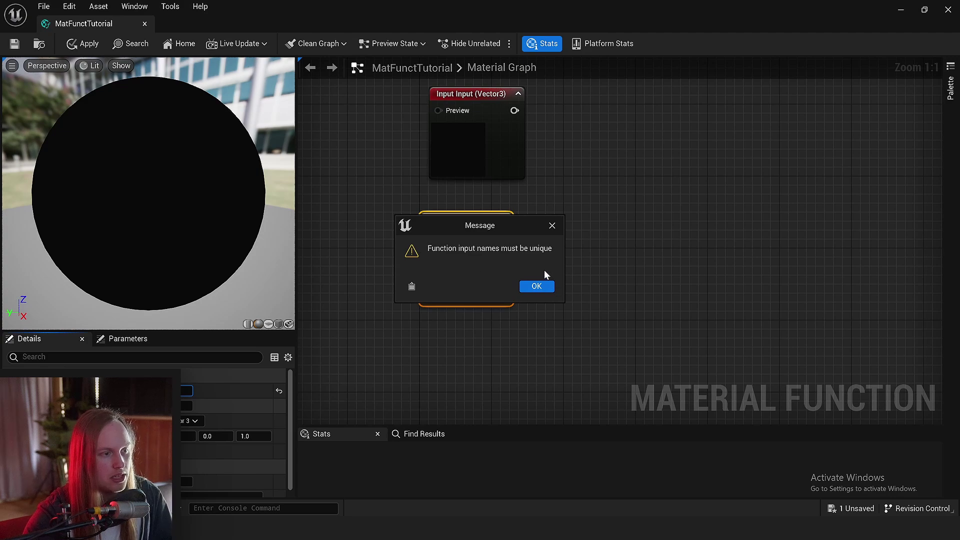
left_click(546, 286)
scroll(578, 283, "down", 2)
right_click_drag(416, 164, 326, 208)
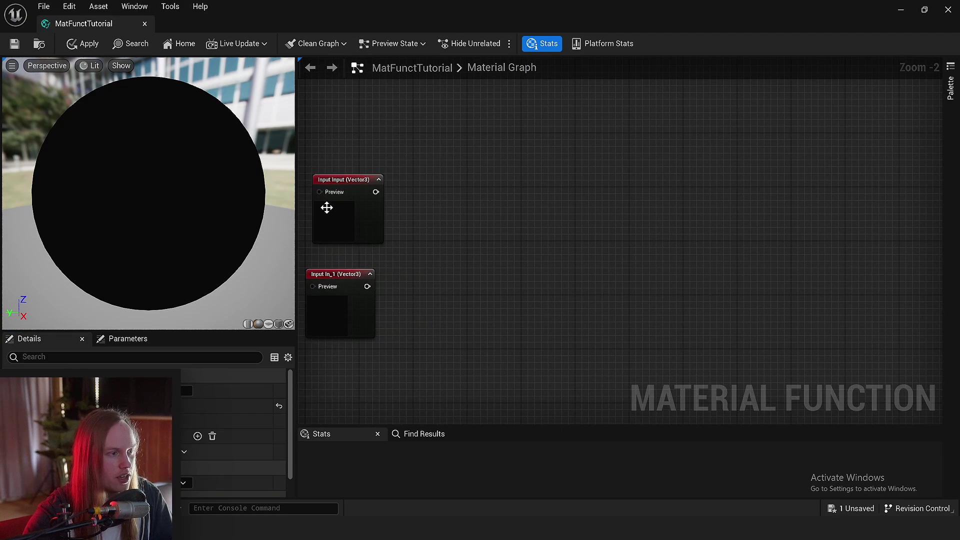
left_click_drag(337, 228, 311, 229)
left_click_drag(369, 195, 697, 388)
scroll(421, 143, "down", 3)
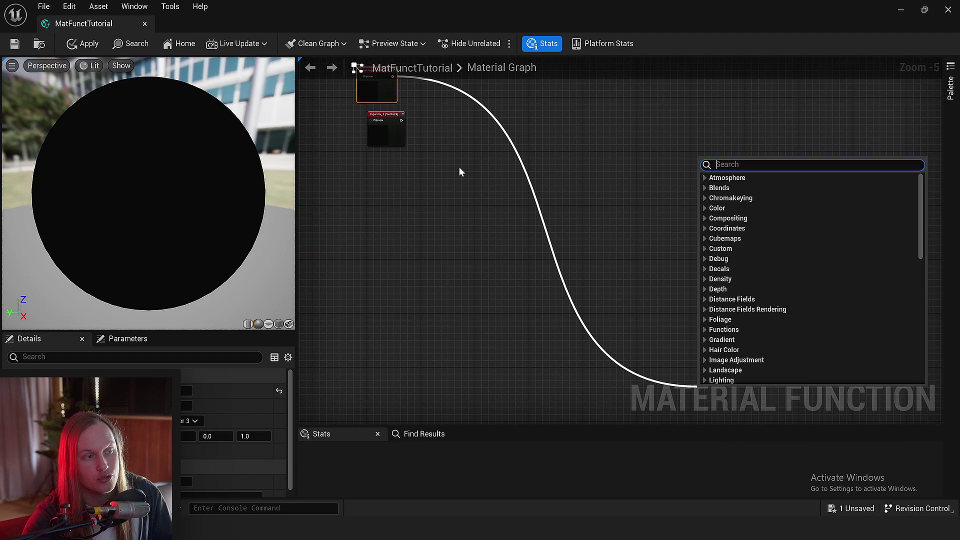
right_click_drag(458, 169, 443, 220)
right_click_drag(379, 127, 326, 258)
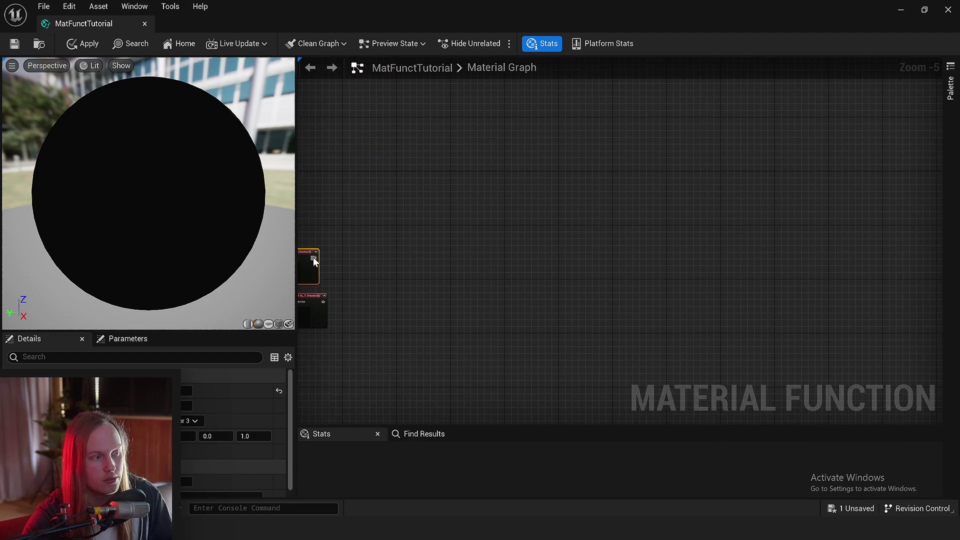
left_click_drag(313, 257, 598, 300)
key("Escape")
Create a named reroute called Input from the upper function input's output and align it beside that node.
scroll(499, 229, "up", 5)
left_click_drag(445, 219, 502, 224)
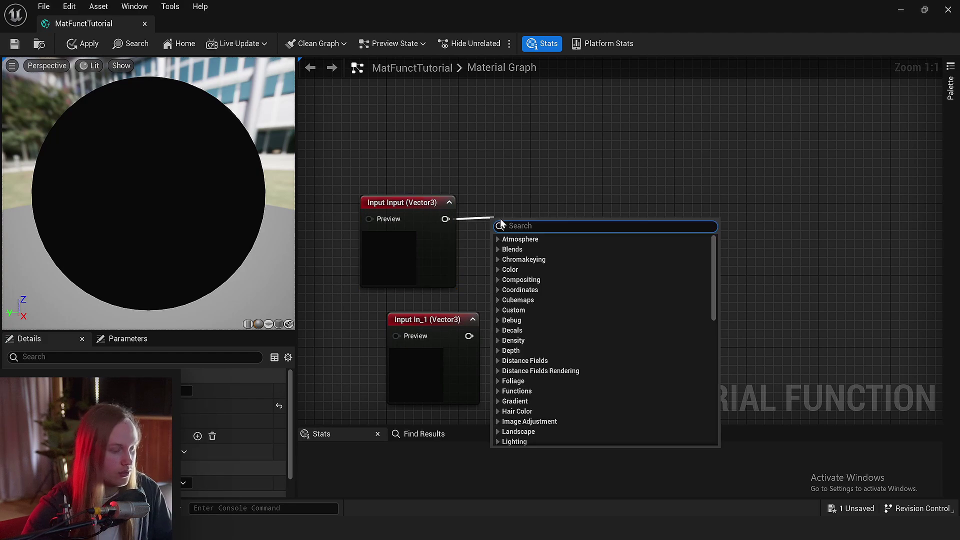
type("name rerou")
key("Return")
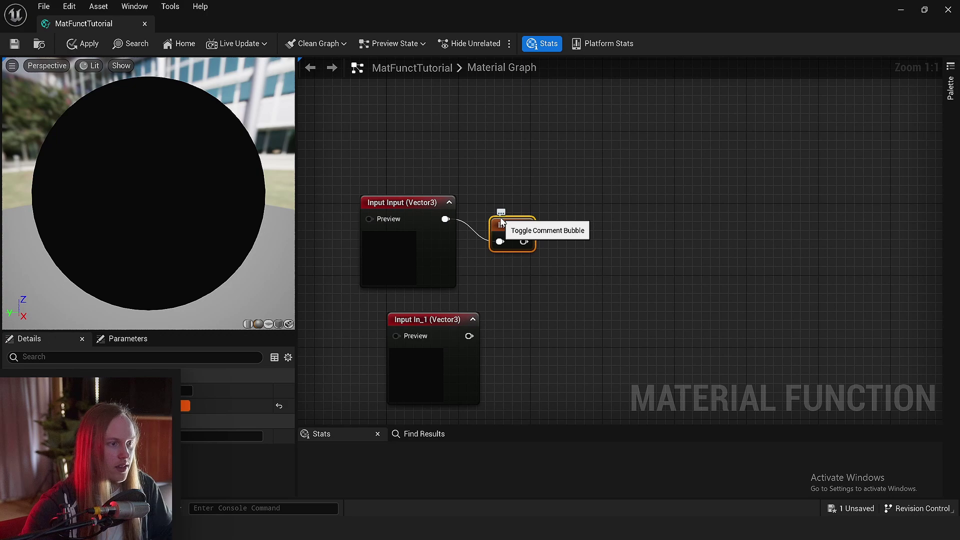
left_click(521, 177)
mouse_move(513, 223)
left_mouse_down()
mouse_move(532, 197)
mouse_move(502, 210)
left_mouse_up()
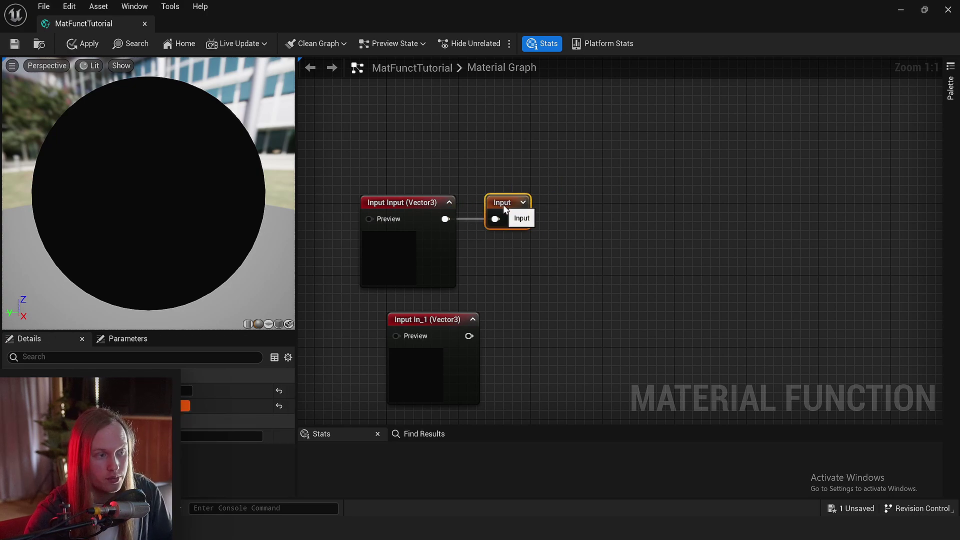
scroll(568, 272, "down", 2)
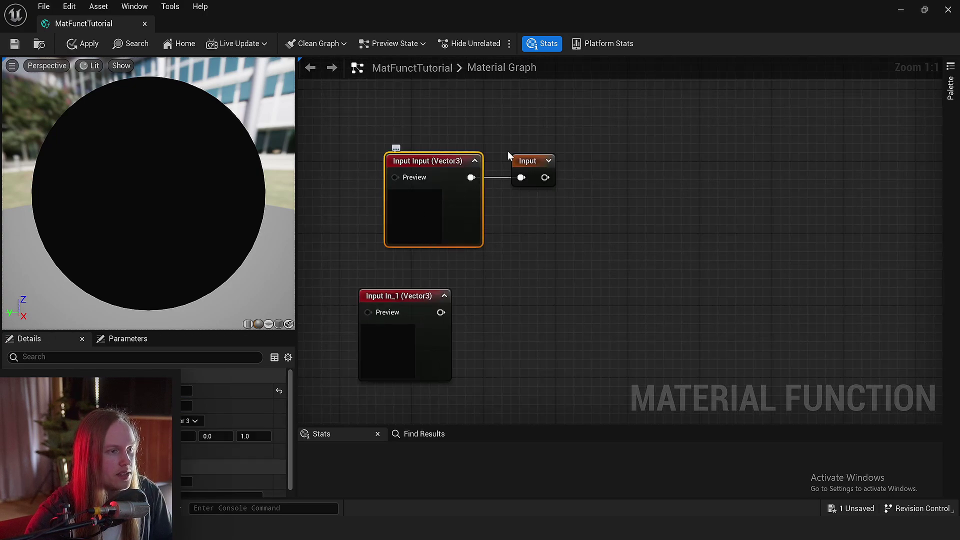
left_click(531, 162)
left_click(584, 228)
Place a usage node of the Input named reroute in the empty area of the graph.
right_click_drag(787, 321, 600, 264)
right_click(600, 264)
type("input")
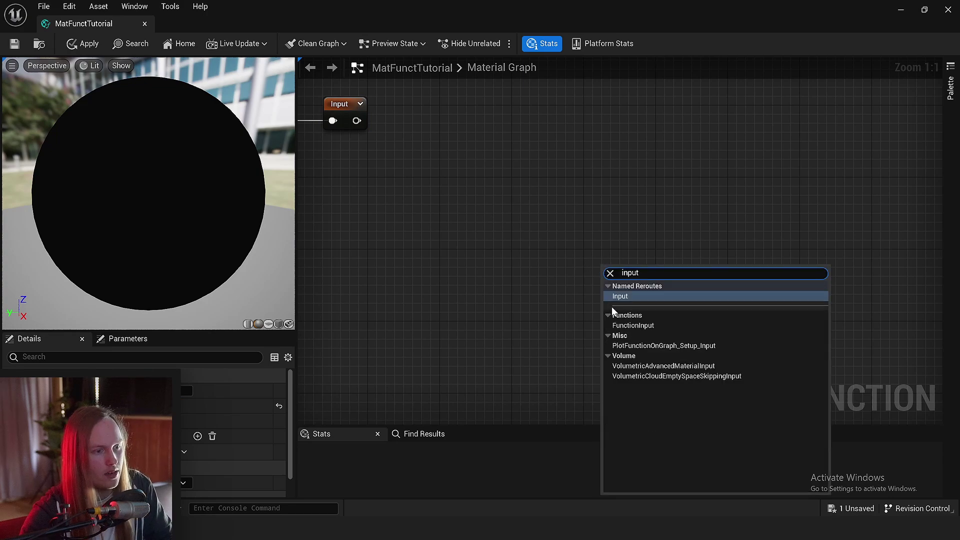
left_click(618, 296)
left_click_drag(631, 266, 666, 109)
scroll(564, 246, "down", 2)
Duplicate the Input reroute usage and place further copies elsewhere in the graph.
left_click(520, 231)
right_click_drag(615, 288, 565, 179)
key("ctrl+d")
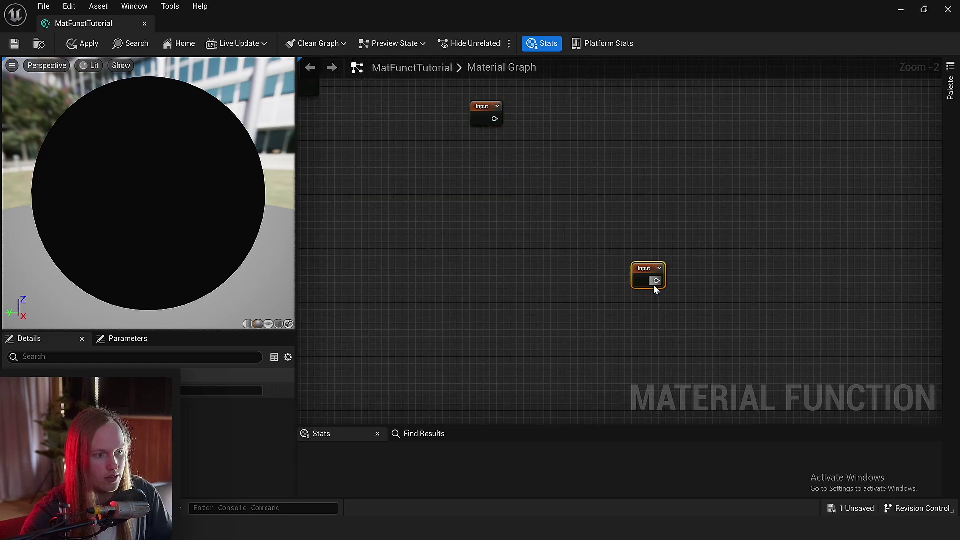
left_click_drag(654, 286, 874, 296)
left_click(563, 295)
right_click_drag(562, 296, 386, 344)
key("ctrl+v")
scroll(723, 215, "down", 3)
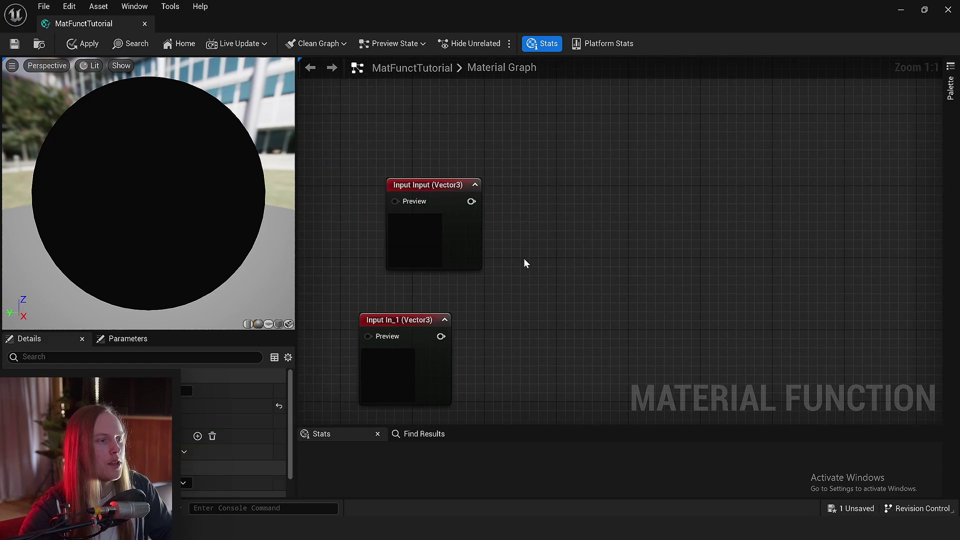
Align the lower function input beneath the upper one and add a FunctionOutput node across from them.
right_click_drag(523, 258, 537, 239)
left_click_drag(420, 325, 445, 316)
right_click(603, 201)
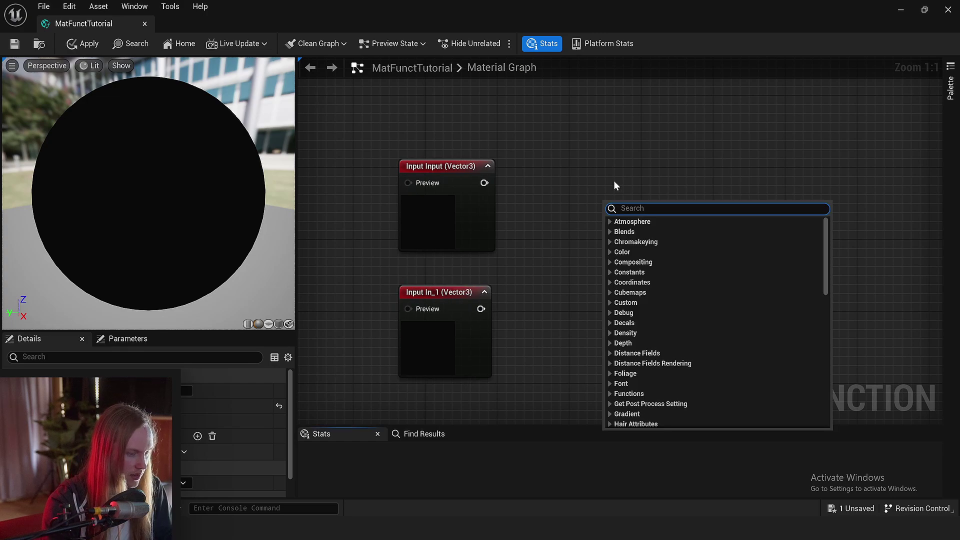
type("output")
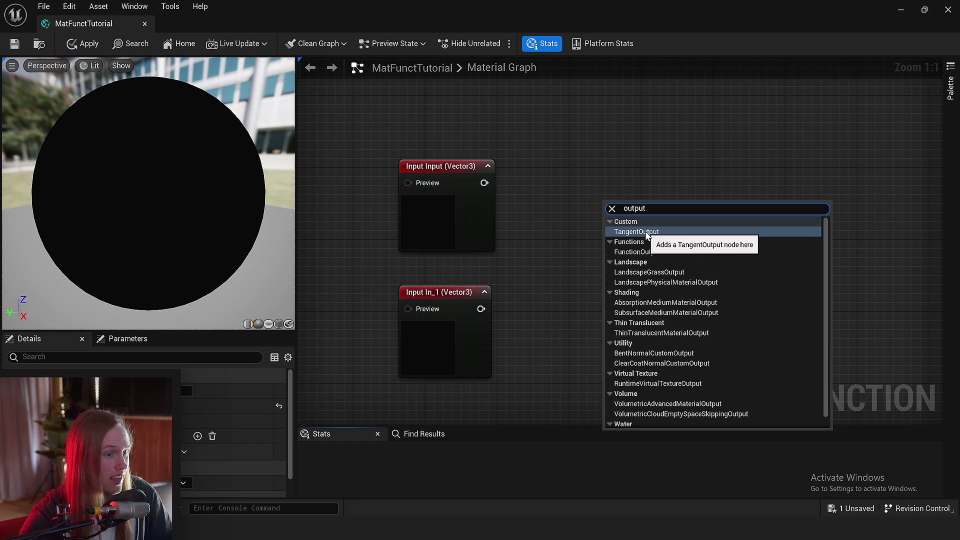
left_click(631, 252)
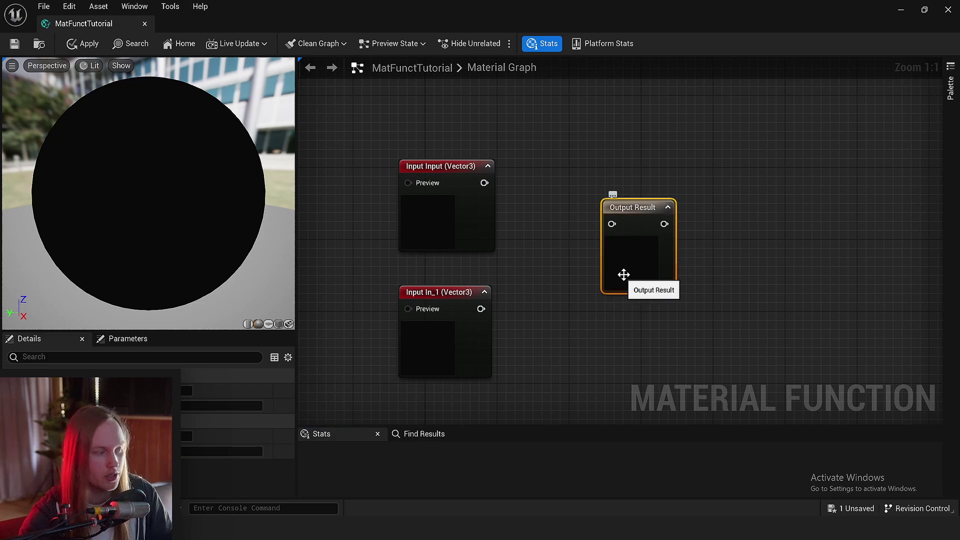
left_click_drag(623, 274, 654, 224)
Name the function output Out and place its node higher up, across from the upper function input.
left_click_drag(219, 331, 218, 280)
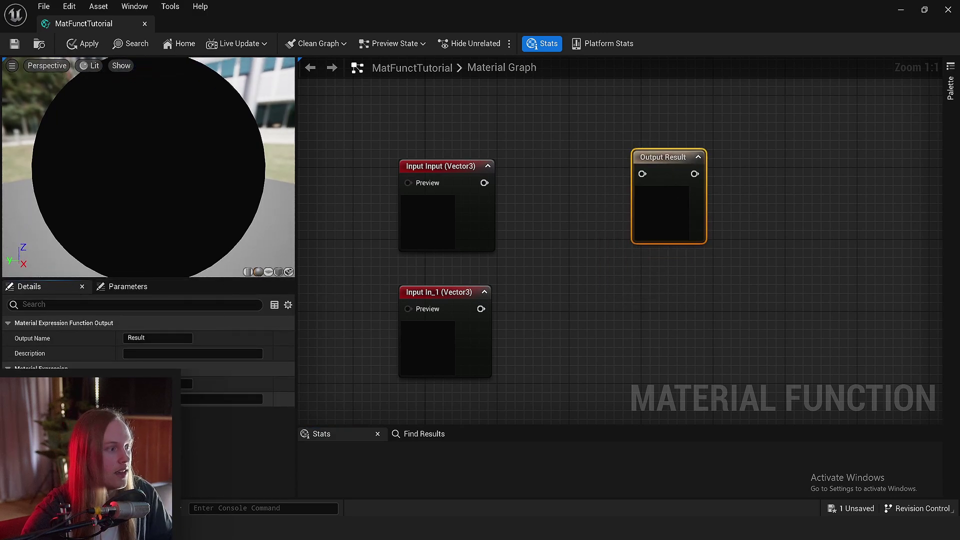
left_click(151, 339)
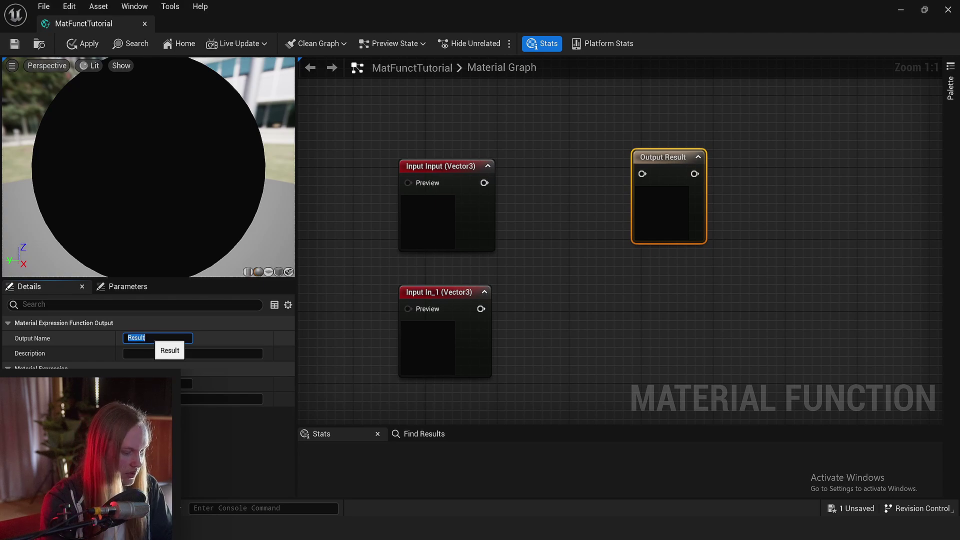
type("Out")
key("Return")
right_click_drag(450, 300, 378, 287)
left_click_drag(589, 145, 581, 127)
Duplicate the Out output node, place the copy below it and name the copy Debug Colour Out.
key("ctrl+d")
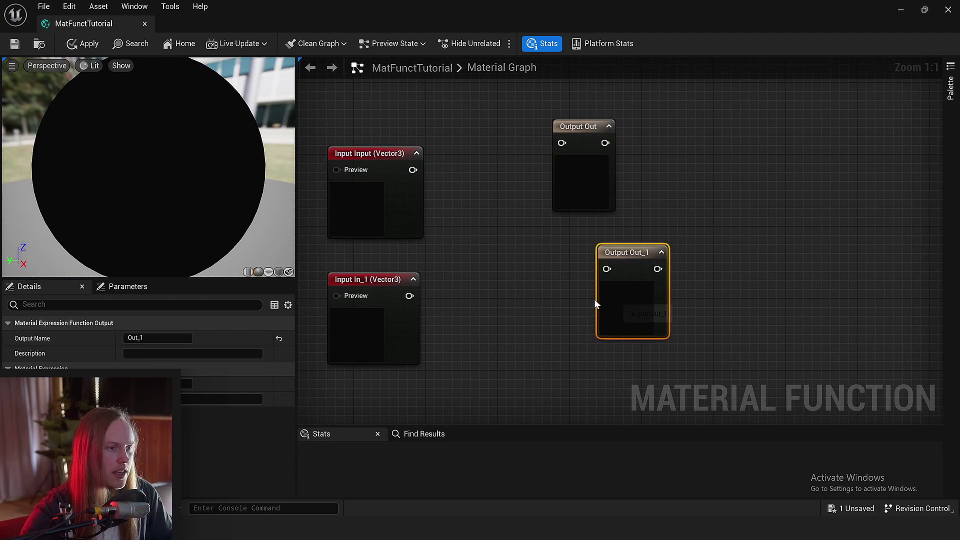
left_click_drag(594, 304, 559, 296)
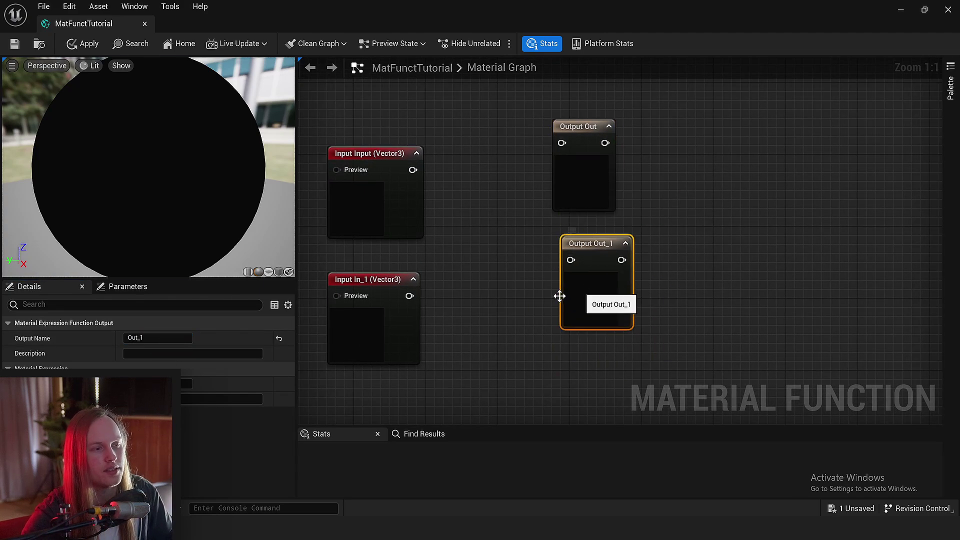
left_click(156, 337)
type("Debug Co")
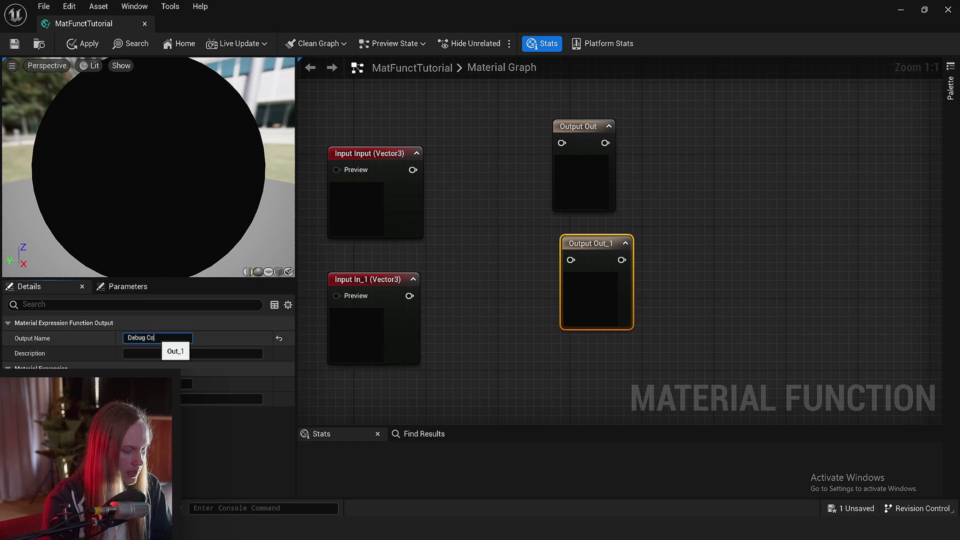
type("lour Out")
key("Return")
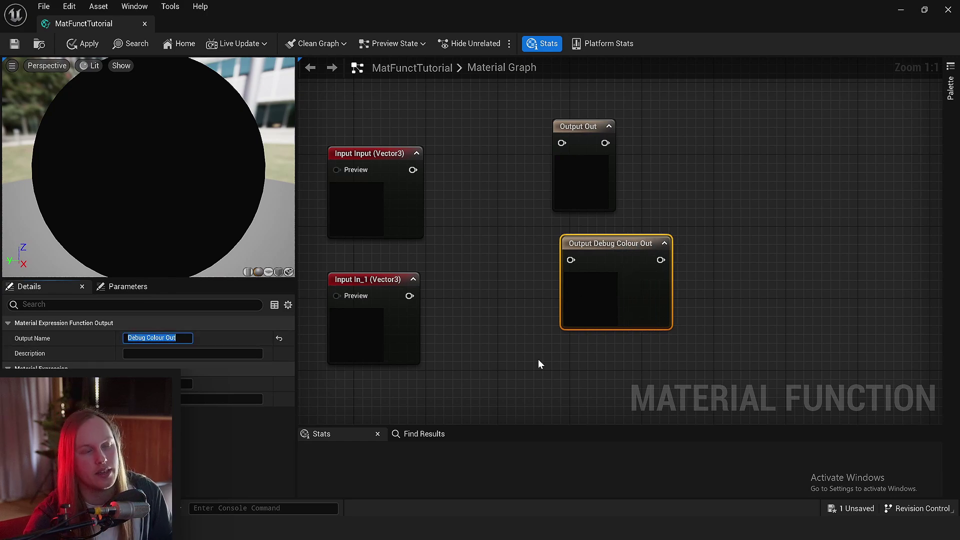
right_click_drag(809, 249, 764, 234)
left_click(764, 235)
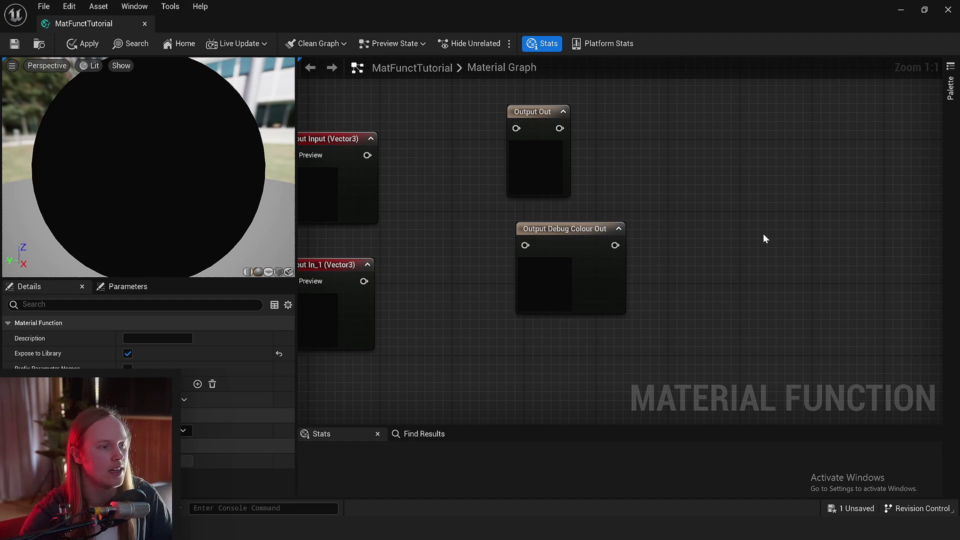
Move the Debug Colour Out output node above the Out output node.
right_click_drag(763, 234, 765, 260)
scroll(765, 260, "down", 1)
left_click_drag(603, 306, 579, 262)
left_click_drag(559, 209, 577, 188)
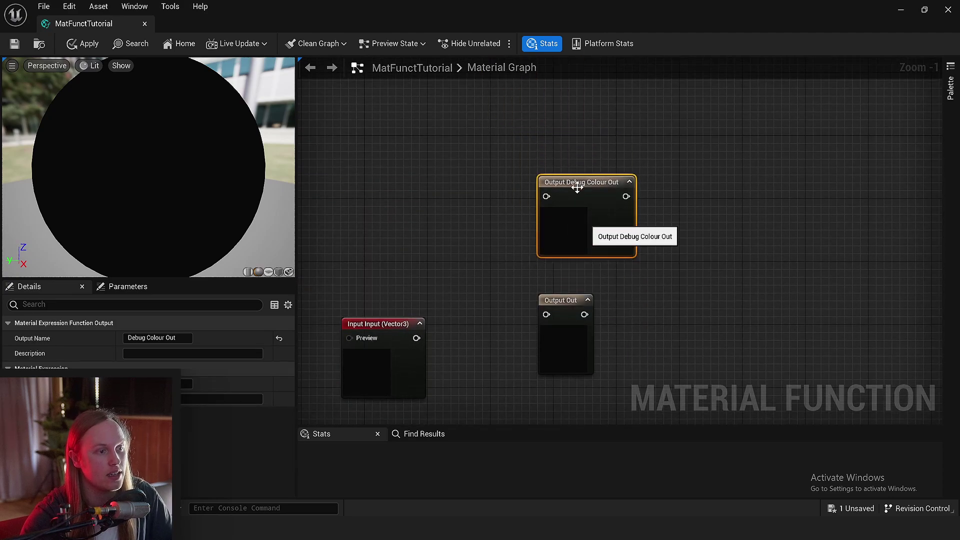
right_click_drag(437, 233, 681, 236)
left_click(451, 171)
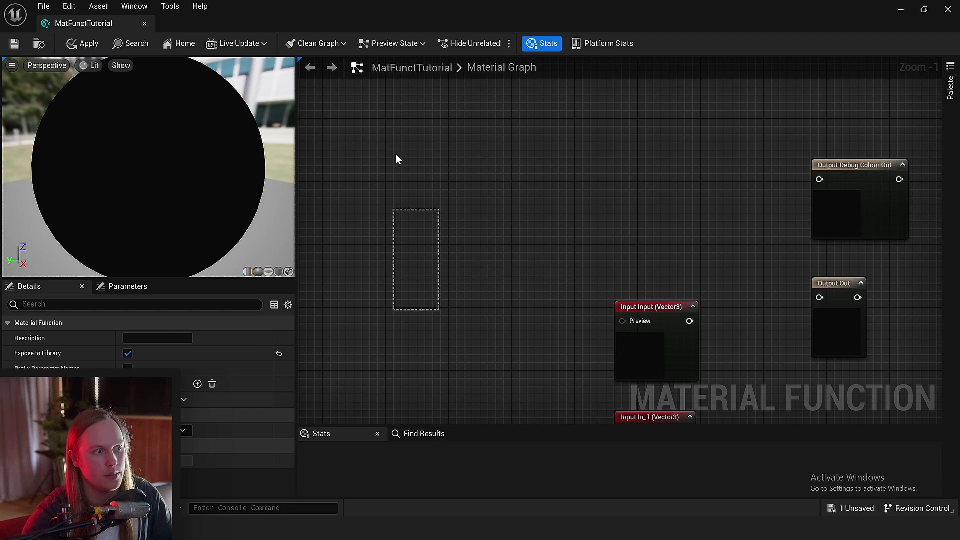
left_click_drag(804, 231, 800, 232)
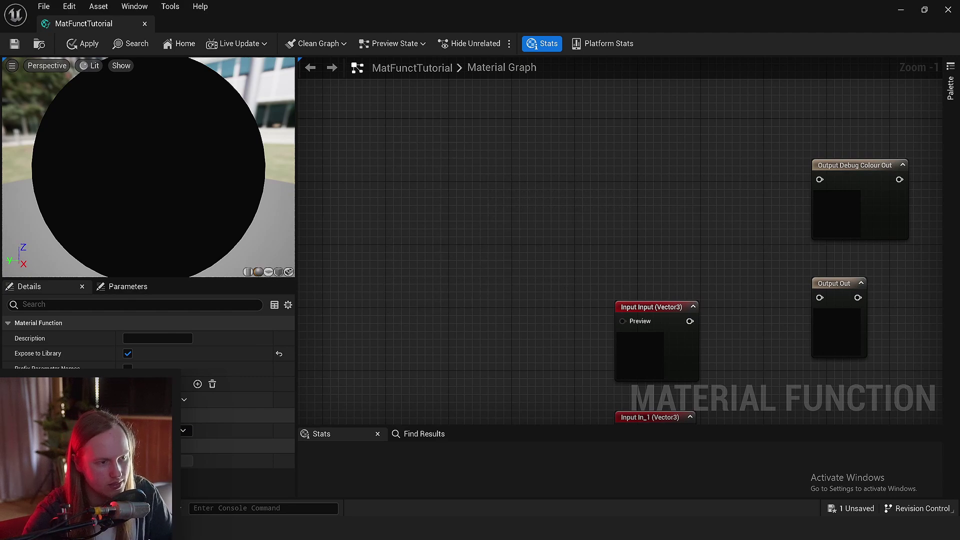
Shift both output nodes further up, keeping Debug Colour Out above Out.
right_click_drag(753, 263, 545, 255)
left_click_drag(654, 222, 669, 167)
left_click(655, 220)
right_click_drag(650, 239, 616, 167)
left_click_drag(596, 263, 592, 203)
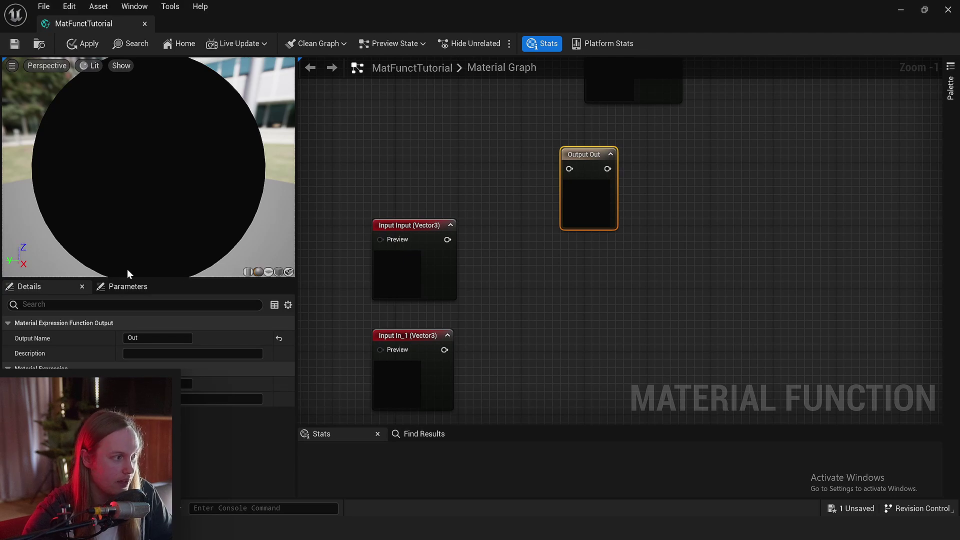
Enlarge the node properties area and review the input types available for the upper function input.
left_click_drag(211, 279, 211, 240)
right_click_drag(531, 286, 565, 263)
scroll(566, 264, "up", 2)
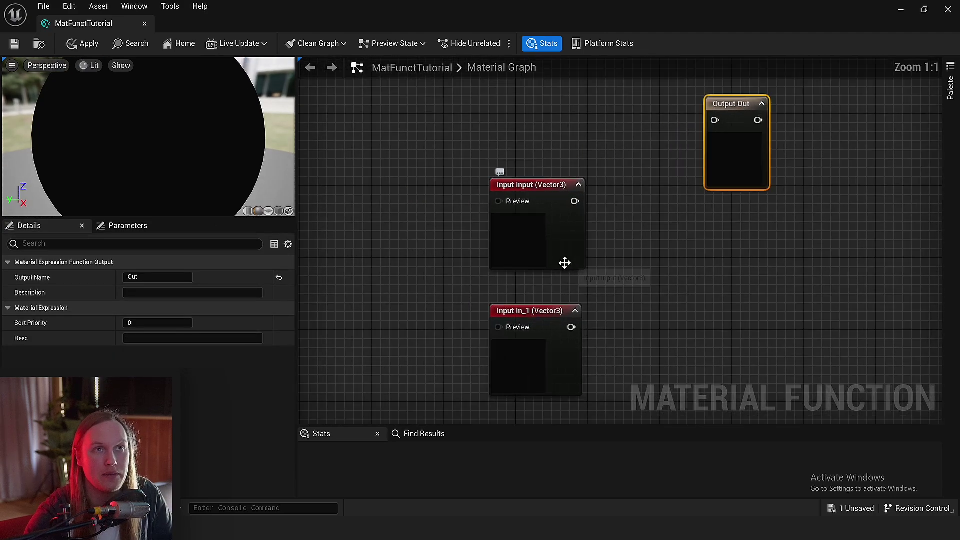
left_click_drag(565, 263, 429, 197)
left_click(187, 308)
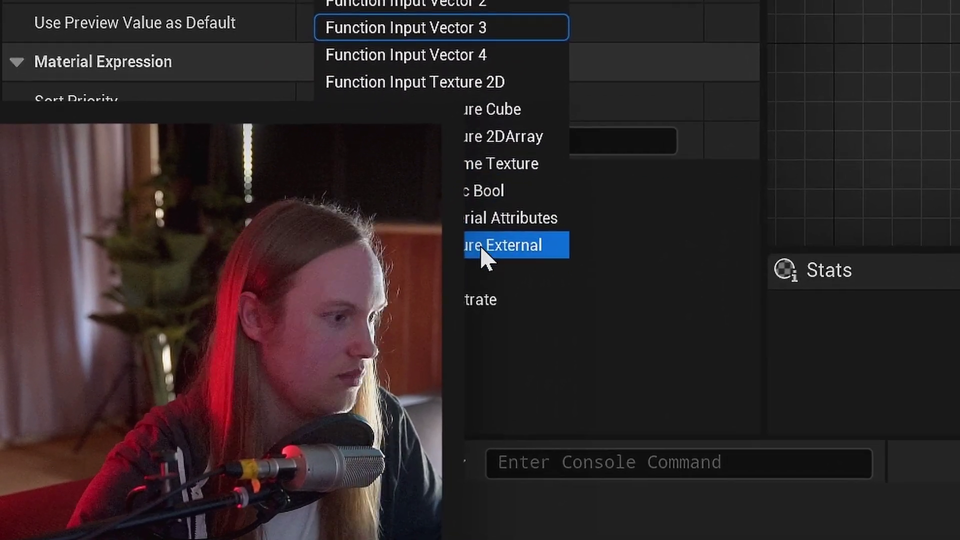
left_click(482, 275)
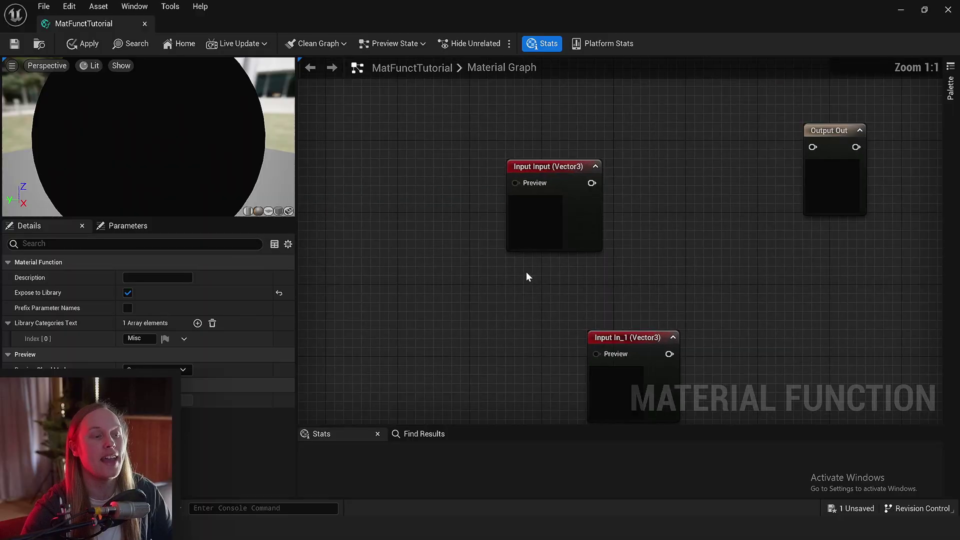
Move the upper function input node slightly down and closer to the Out output node.
right_click_drag(526, 272, 458, 279)
left_click_drag(458, 279, 507, 248)
scroll(514, 212, "up", 3)
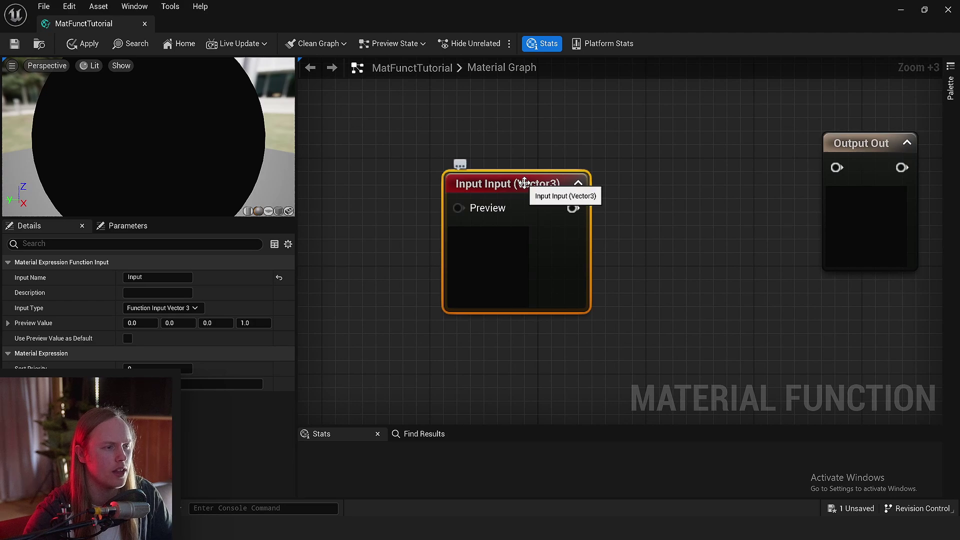
left_click_drag(491, 296, 533, 330)
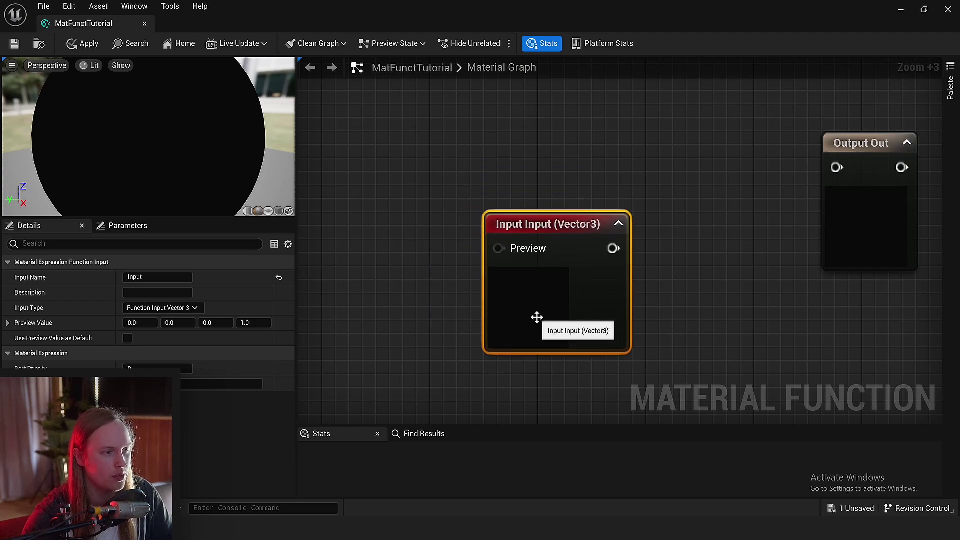
left_click(448, 280)
right_click_drag(448, 280, 412, 216)
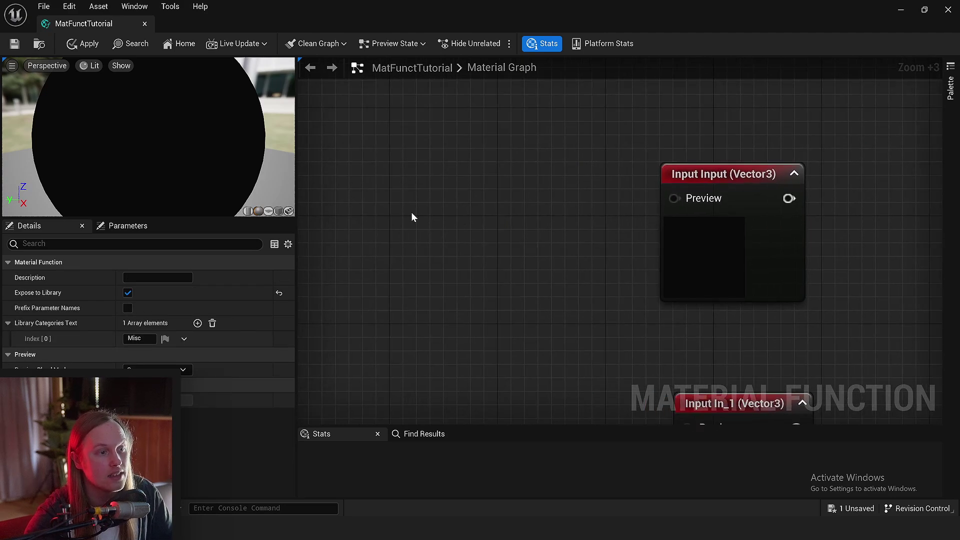
Add a scalar parameter node to the graph and place it in front of the upper function input.
left_click(481, 213)
left_click_drag(603, 206, 406, 187)
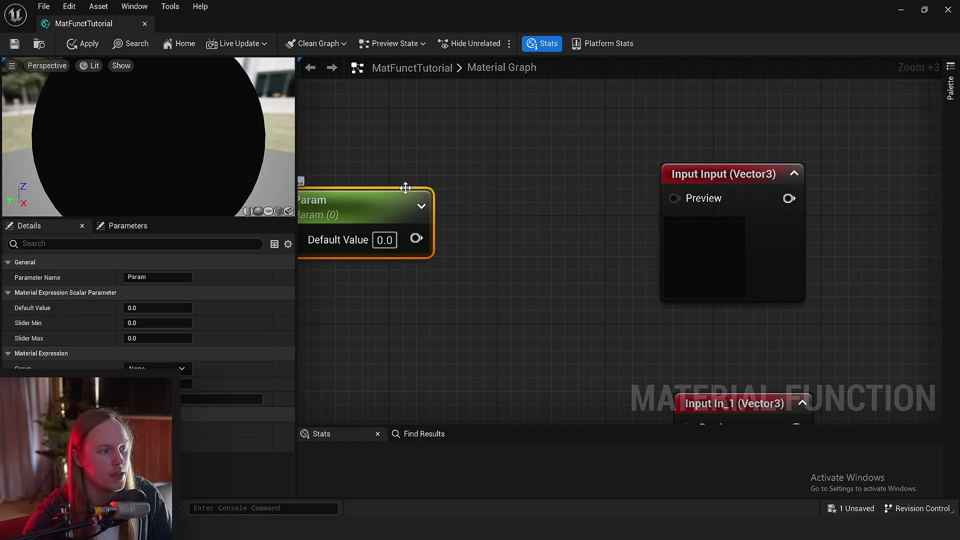
left_click_drag(428, 247, 439, 223)
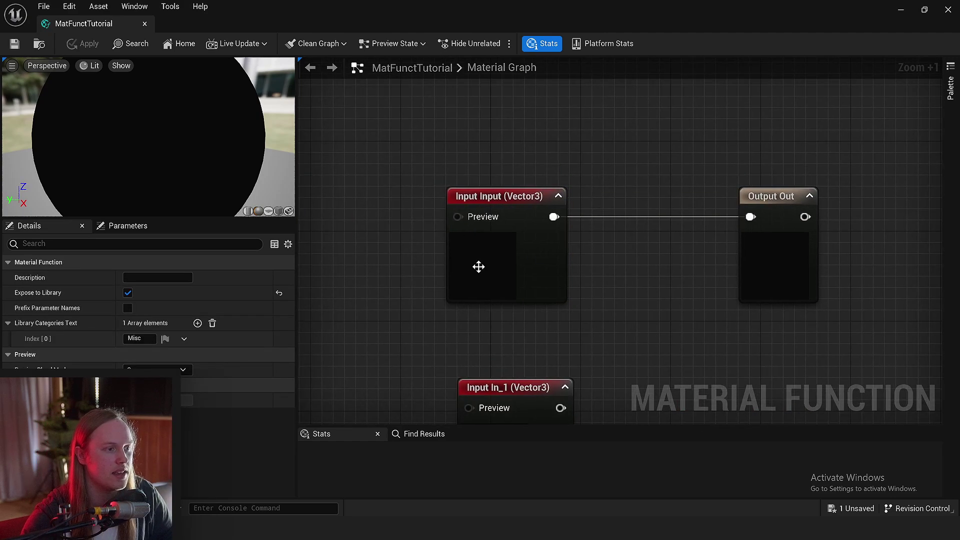
left_click(479, 266)
right_click_drag(460, 254, 528, 254)
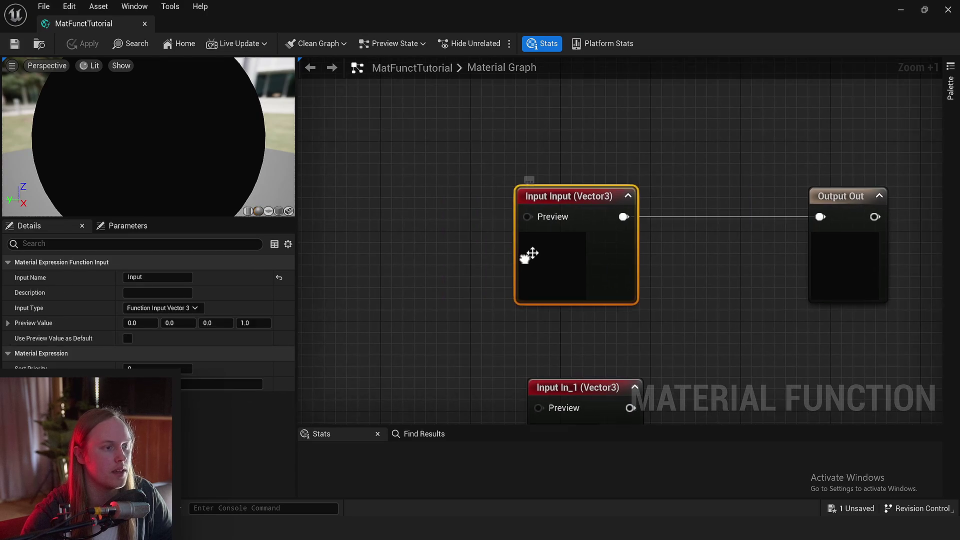
scroll(523, 246, "up", 2)
right_click_drag(509, 211, 561, 211)
left_click_drag(582, 211, 393, 209)
left_click_drag(393, 208, 393, 208)
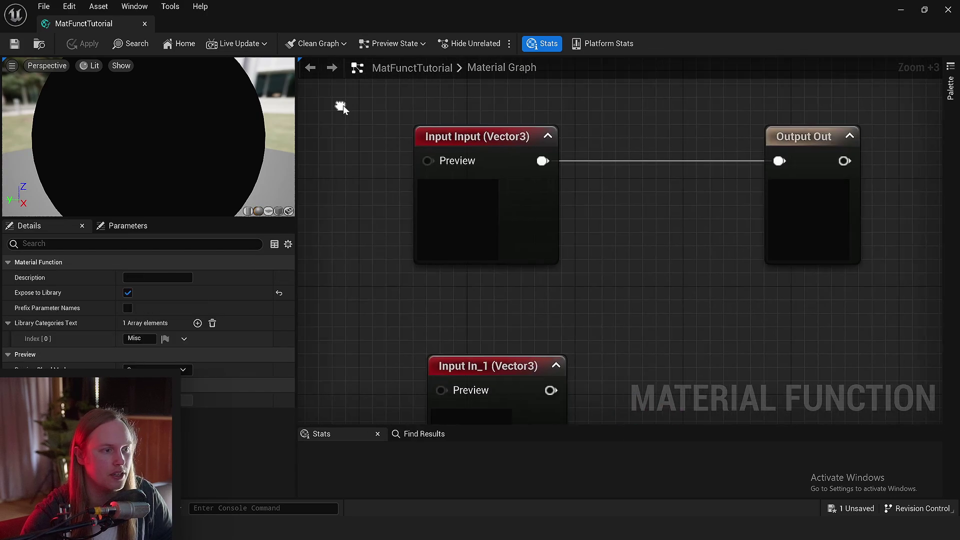
left_click(461, 229)
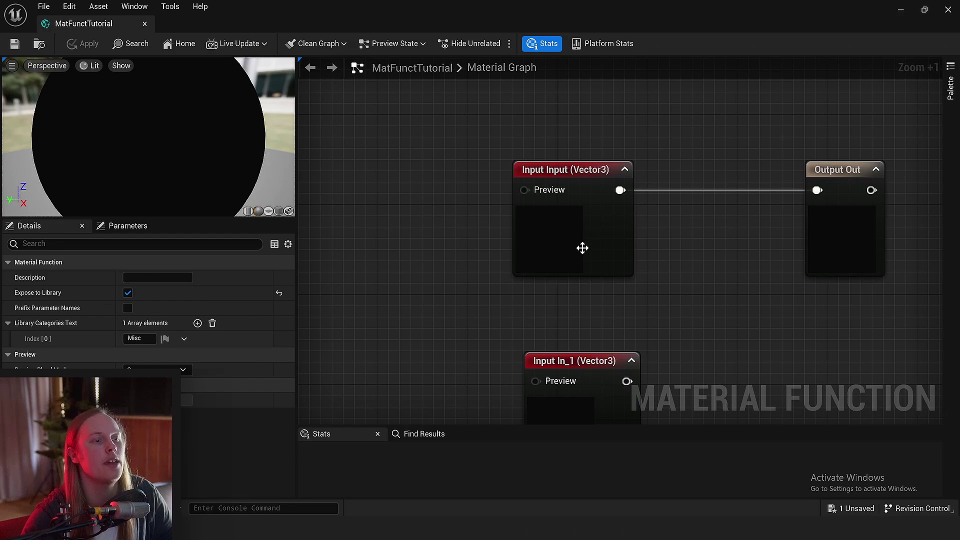
left_click(582, 248)
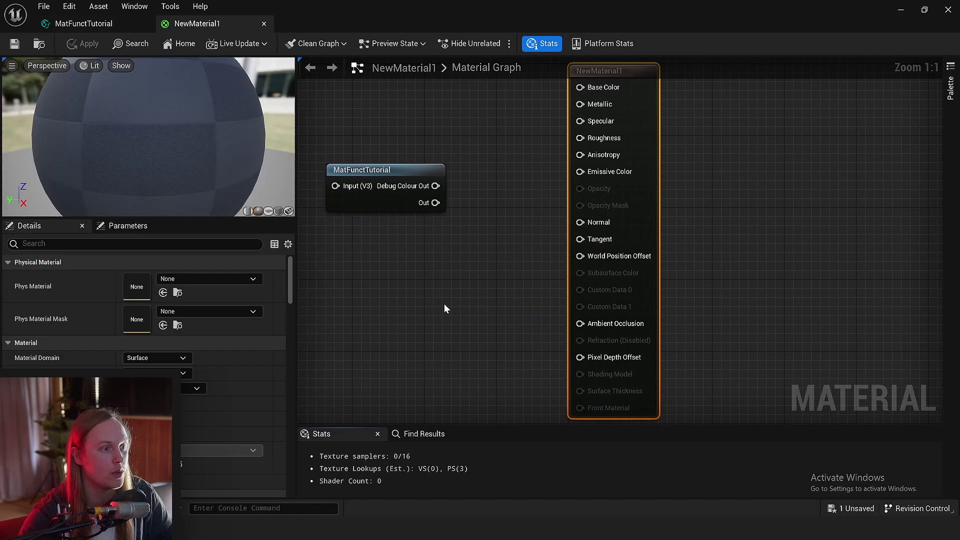
In NewMaterial1, connect the MatFunctTutorial node's Out pin to Base Color and reposition the function node.
right_click_drag(444, 304, 613, 364)
left_click_drag(565, 240, 565, 194)
scroll(566, 194, "up", 4, "ctrl")
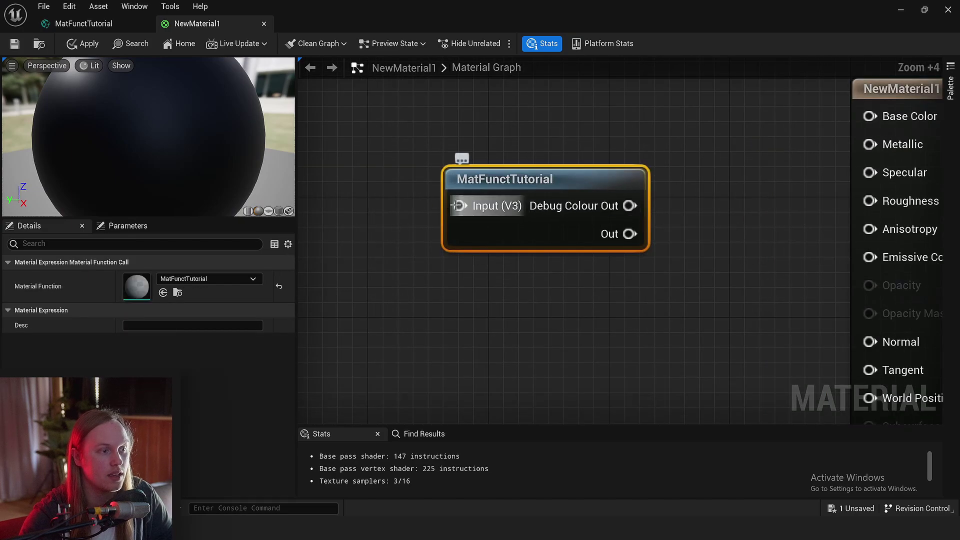
left_click_drag(630, 205, 652, 198)
left_click_drag(630, 234, 865, 118)
left_click_drag(554, 247, 640, 180)
right_click_drag(639, 229, 538, 260)
scroll(510, 275, "down", 1)
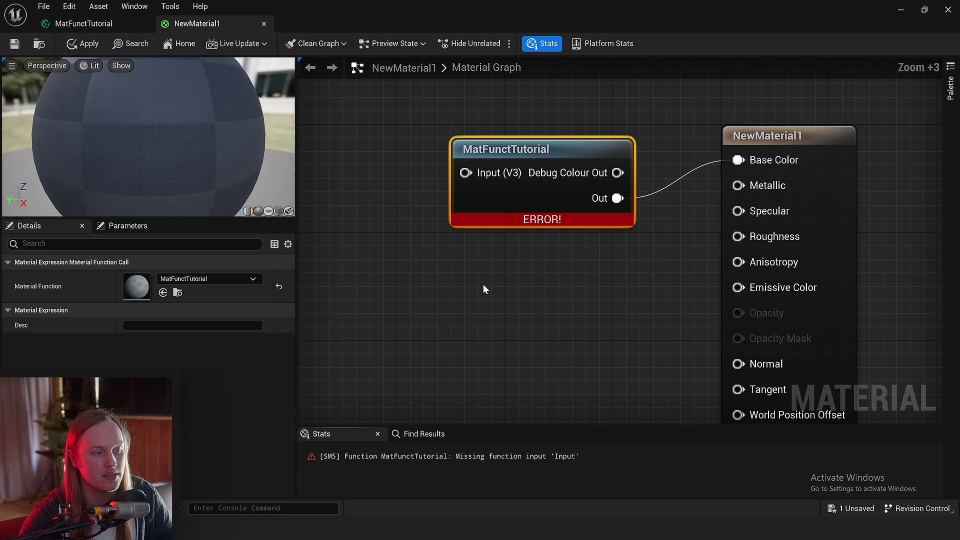
scroll(483, 289, "up", 1)
mouse_move(562, 165)
left_mouse_down()
mouse_move(439, 174)
mouse_move(410, 214)
mouse_move(560, 173)
left_mouse_up()
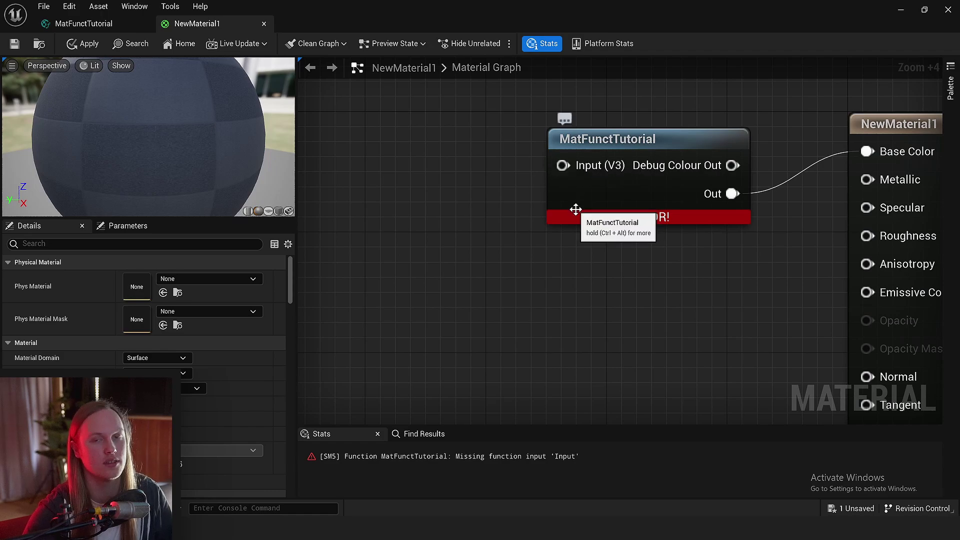
Add a constant with value 0 and connect it to the MatFunctTutorial node's Input (V3) pin.
scroll(453, 209, "down", 2)
right_click_drag(458, 221, 429, 230)
key("1")
left_click(426, 192)
scroll(429, 199, "up", 2)
left_click_drag(529, 223, 582, 199)
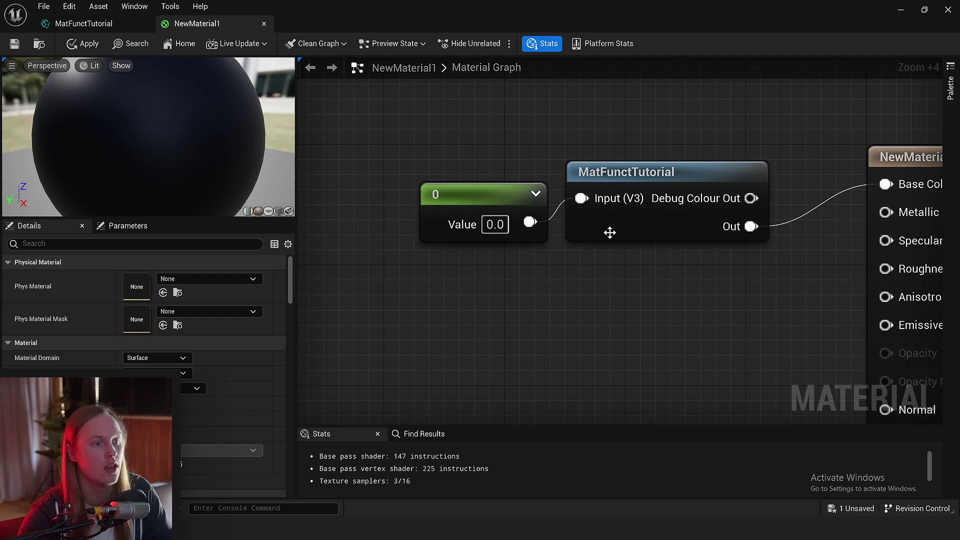
Open the MatFunctTutorial function, set its Input node's preview value X to 1 and enable Use Preview Value as Default.
double_click(610, 232)
left_click(559, 248)
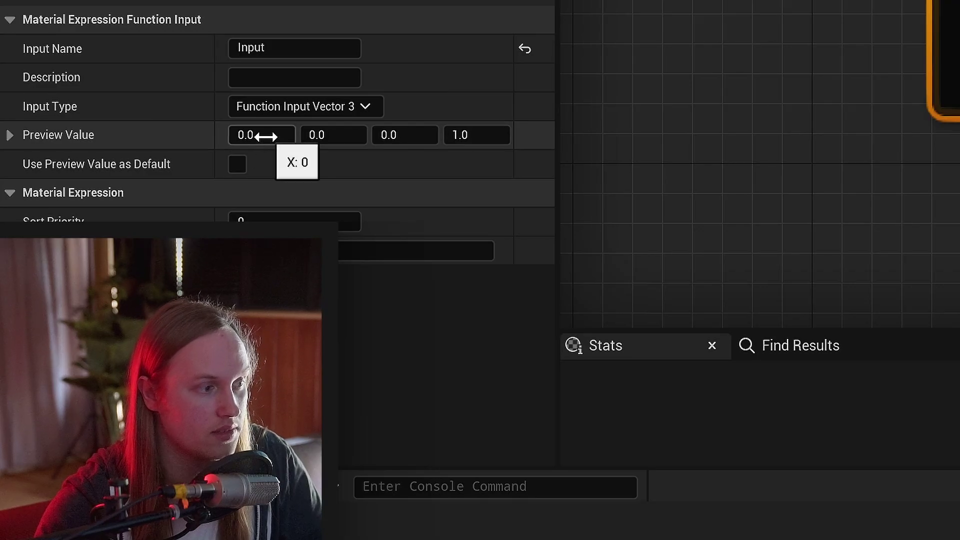
left_click(141, 323)
type("1")
key("Return")
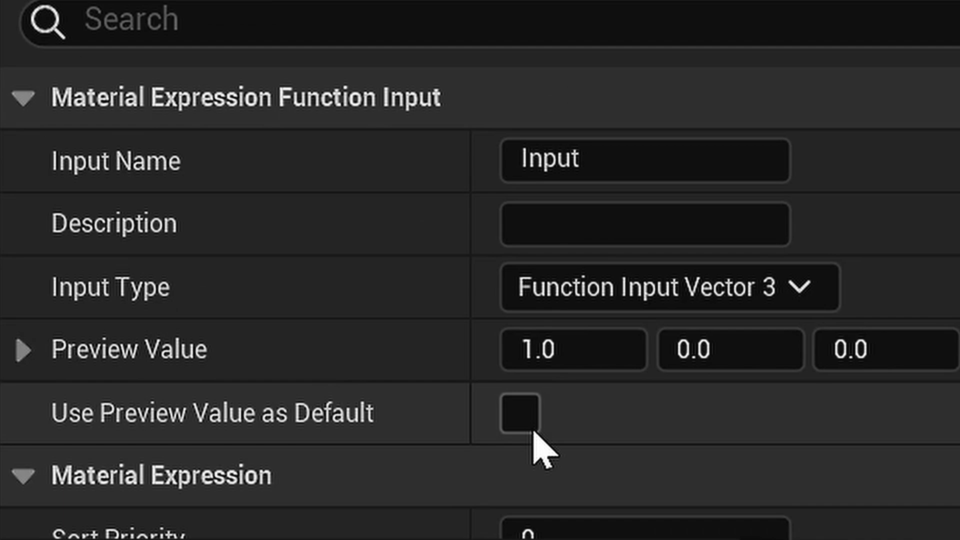
left_click(531, 424)
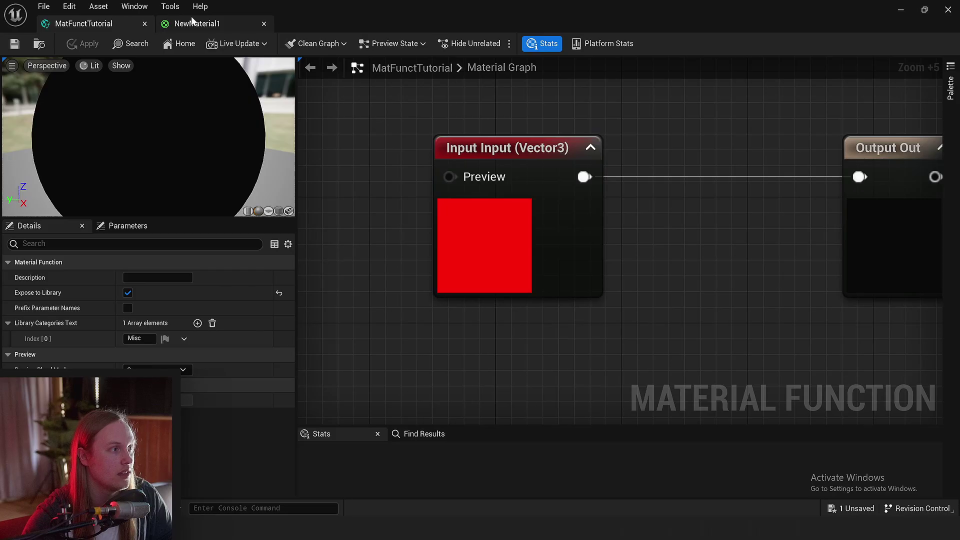
Return to NewMaterial1, delete the constant feeding the function node and enlarge the material preview.
left_click(192, 20)
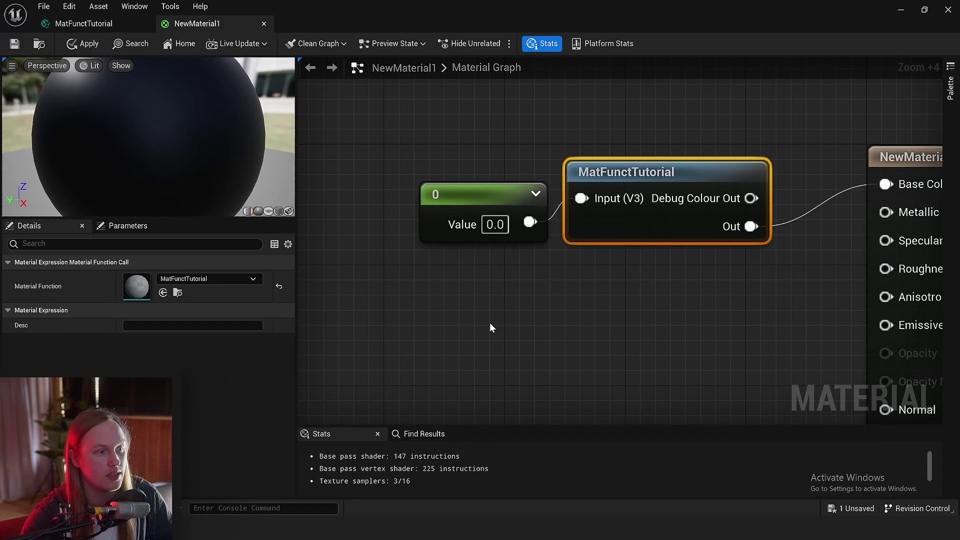
left_click(461, 241)
key("Delete")
scroll(477, 241, "down", 1)
right_click_drag(495, 240, 412, 265)
scroll(412, 265, "down", 1)
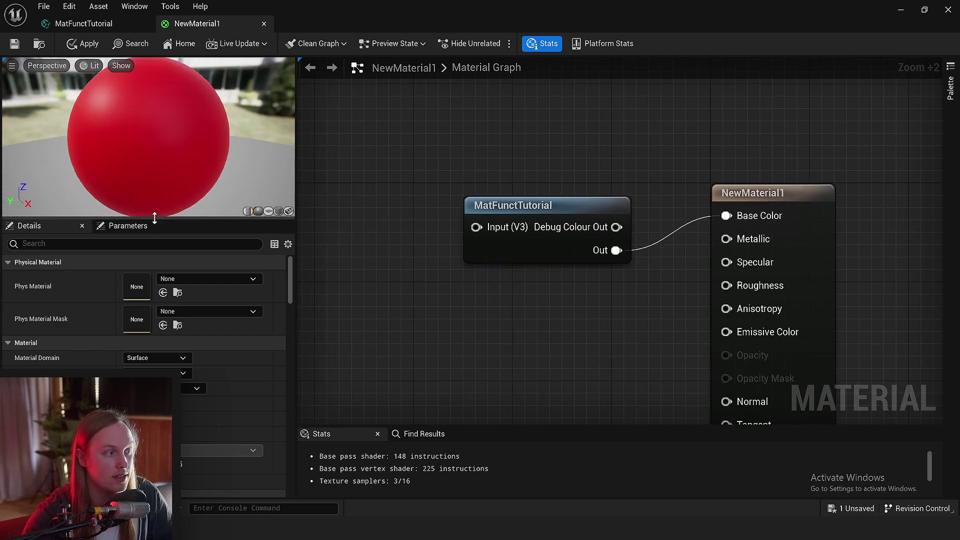
left_click_drag(153, 218, 341, 292)
scroll(501, 228, "up", 3)
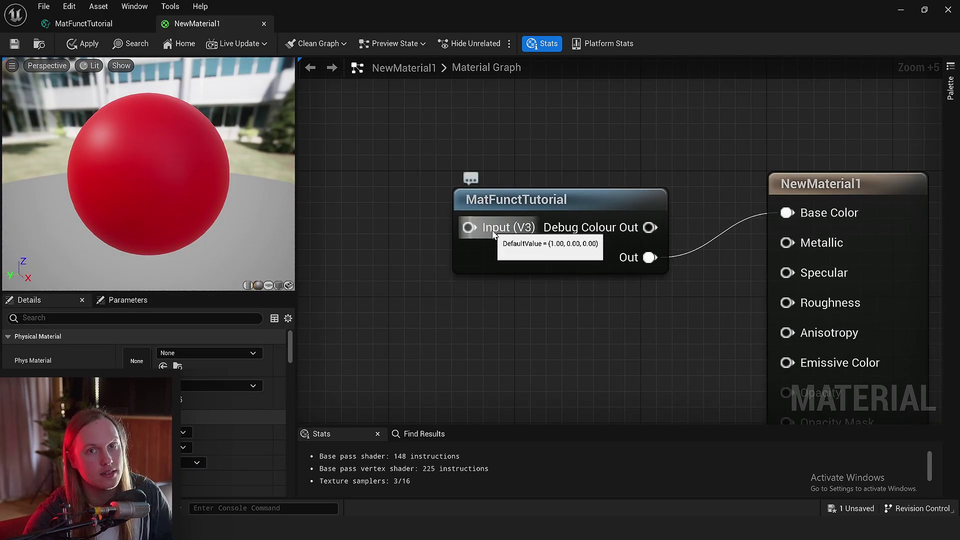
Reopen the MatFunctTutorial function and add a three-component constant vector in front of the Input node.
double_click(493, 233)
left_click(486, 352)
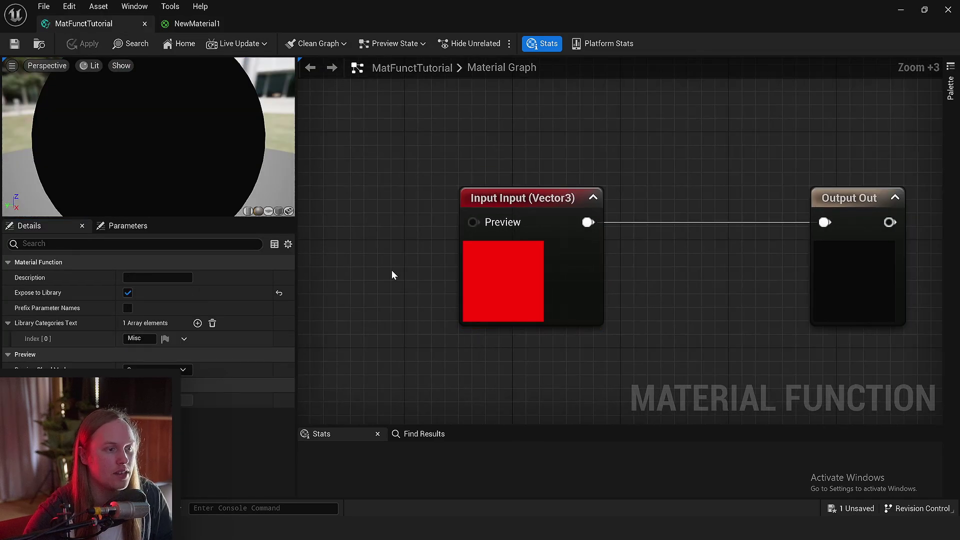
right_click_drag(392, 272, 549, 242)
right_click_drag(416, 193, 507, 233)
key("3")
left_click(450, 137)
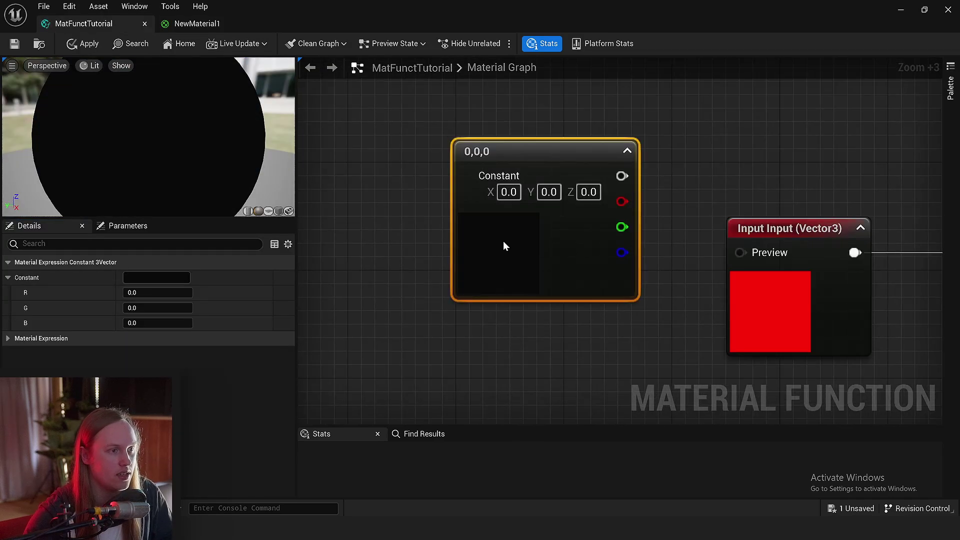
Delete the three-component constant vector from the MatFunctTutorial function graph.
right_click_drag(435, 302, 448, 244)
scroll(448, 244, "down", 1)
left_click_drag(505, 208, 414, 221)
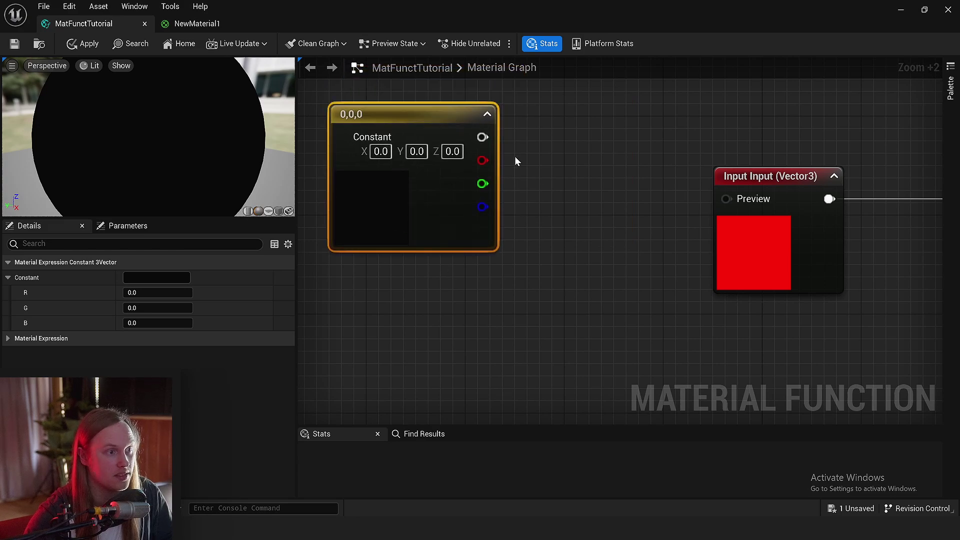
right_click_drag(538, 159, 611, 176)
scroll(703, 183, "down", 2)
right_click_drag(544, 221, 432, 215)
key("Delete")
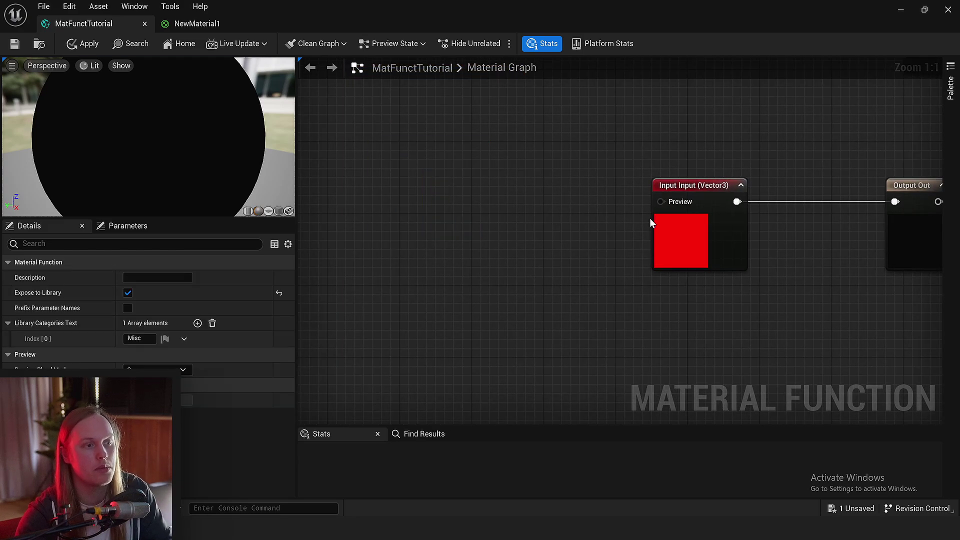
Add a TexCoord node and connect its output to the Input node's Preview pin.
right_click_drag(455, 141, 475, 169)
right_click(477, 169)
type("li")
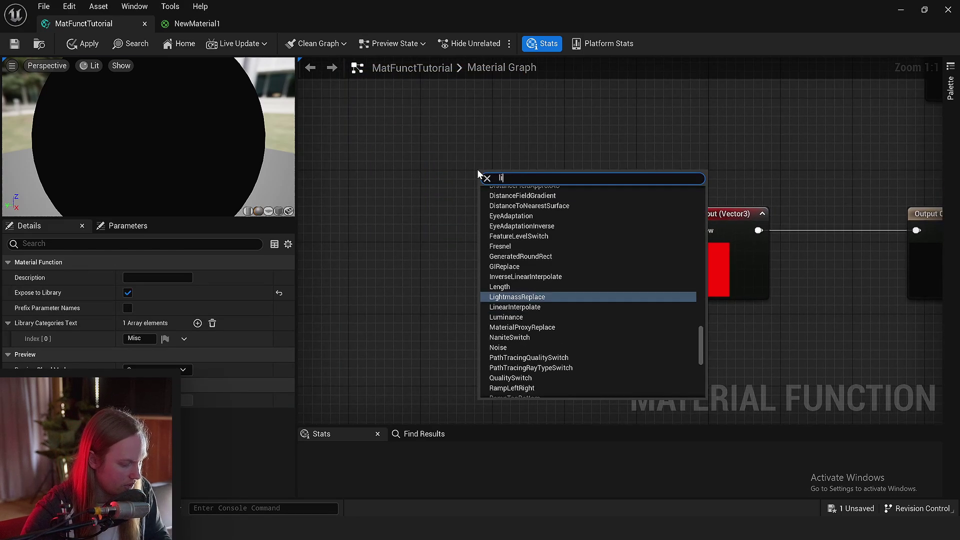
type("texc")
key("Return")
left_click_drag(571, 193, 686, 230)
left_click_drag(556, 177, 644, 215)
right_click_drag(644, 203, 520, 185)
scroll(586, 183, "up", 3, "ctrl")
Append a constant of 0.5 to the TexCoord and feed the Append result into the Input node's Preview pin.
left_click(581, 270)
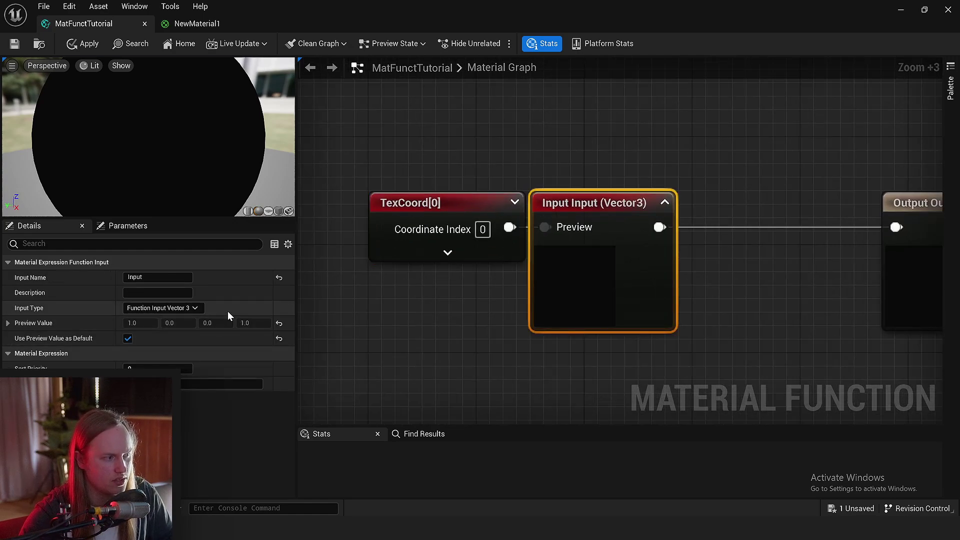
left_click_drag(553, 315, 639, 226)
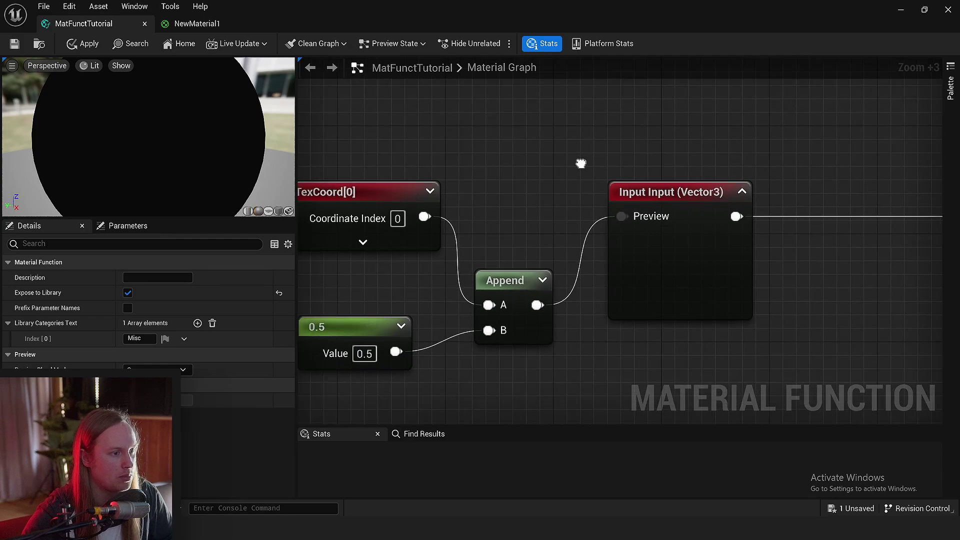
scroll(605, 125, "down", 2)
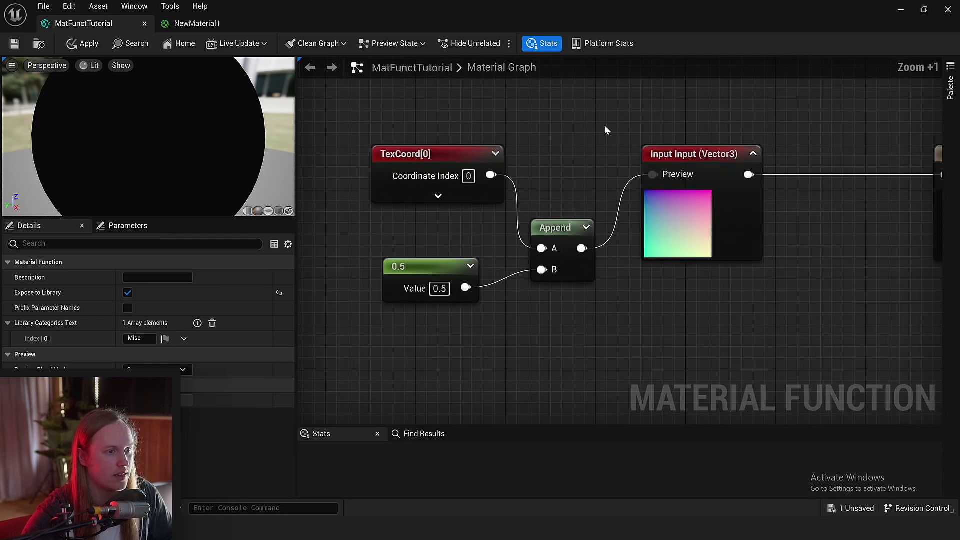
Save the function, return to NewMaterial1 and switch the material preview mesh to a plane.
right_click_drag(464, 182, 467, 173)
left_click(534, 142)
left_click(15, 43)
left_click(197, 24)
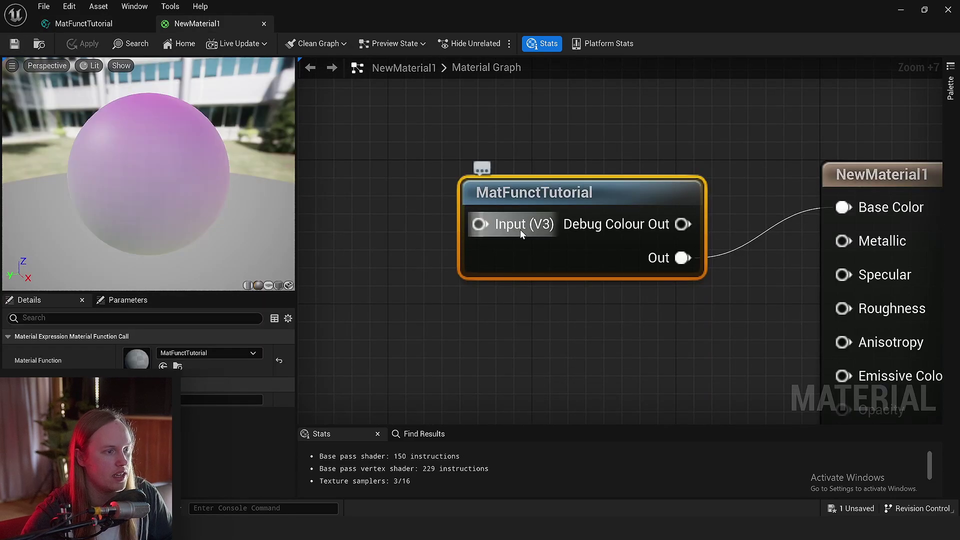
left_click_drag(521, 240, 484, 222)
left_click(269, 284)
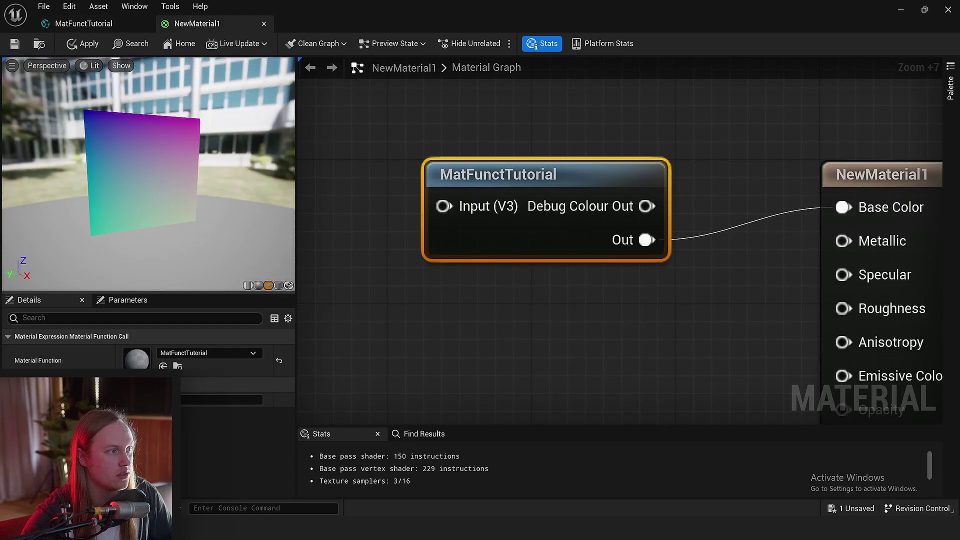
left_click_drag(144, 177, 148, 177)
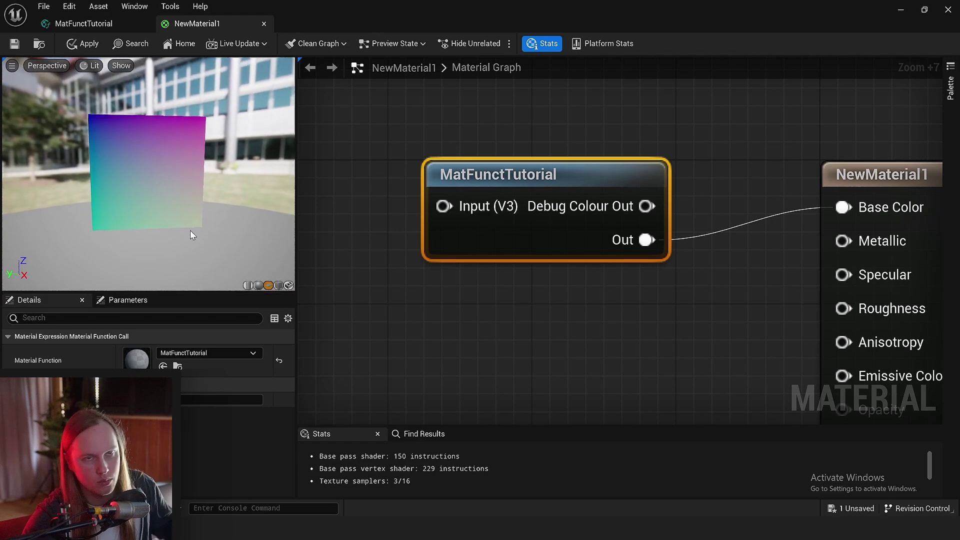
Reopen the MatFunctTutorial function and examine how the Append result feeds the Input node and its connection to Output Out.
double_click(572, 242)
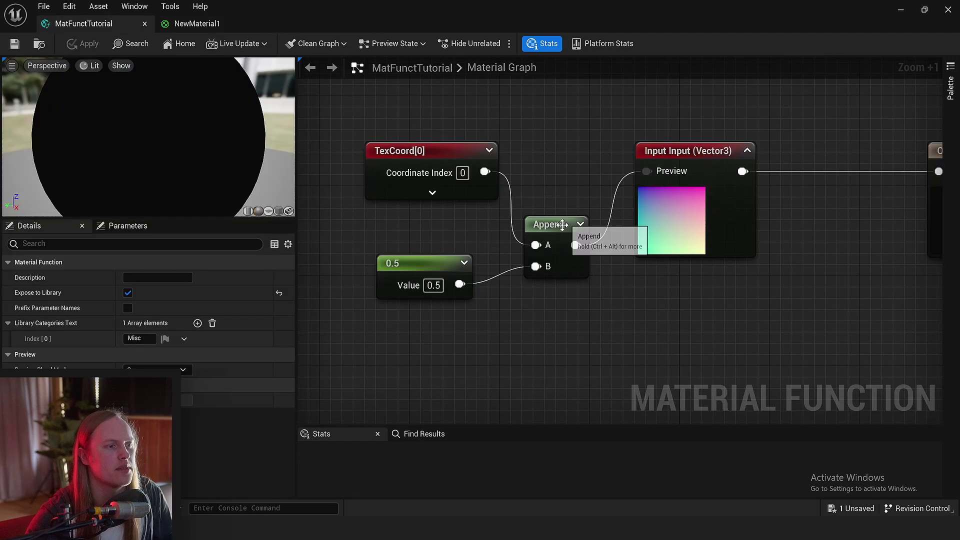
right_click_drag(371, 242, 371, 246)
left_click(517, 268)
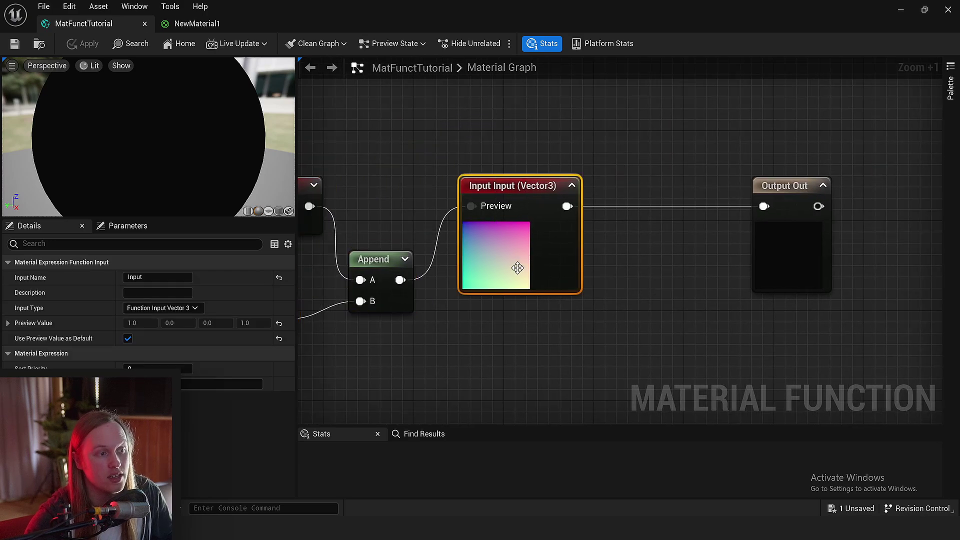
right_click_drag(525, 227, 571, 222)
left_click(666, 288)
left_click_drag(574, 255, 629, 250)
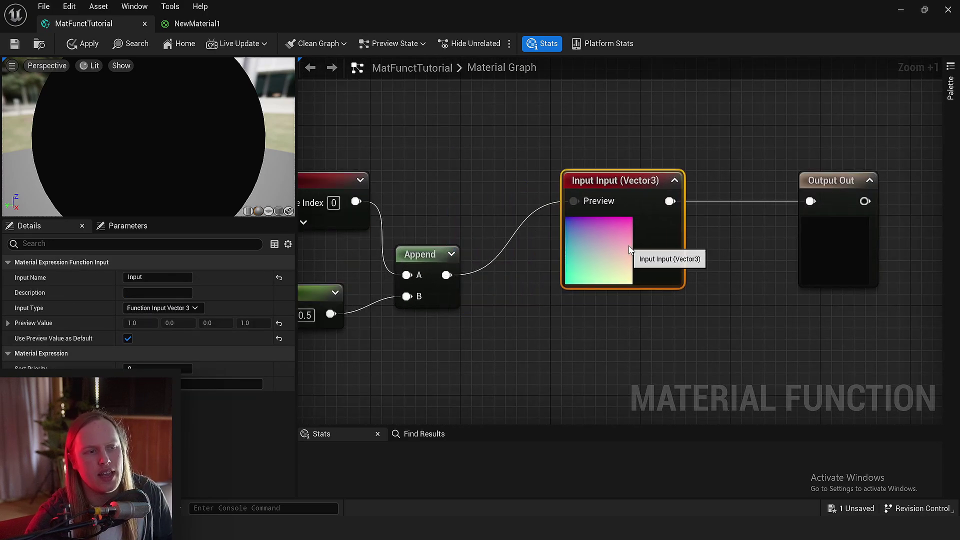
right_click_drag(629, 250, 503, 248)
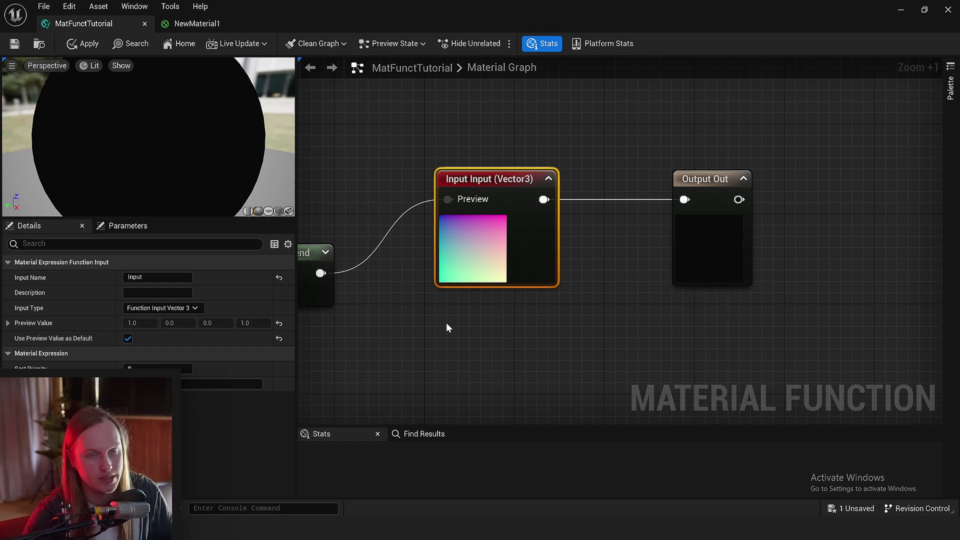
scroll(583, 190, "down", 2)
left_click(583, 191)
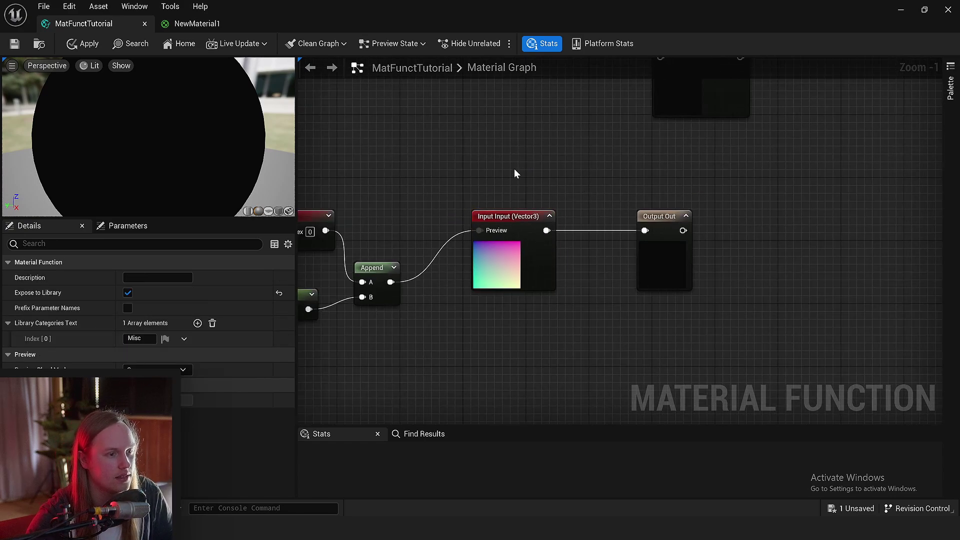
scroll(619, 202, "down", 1)
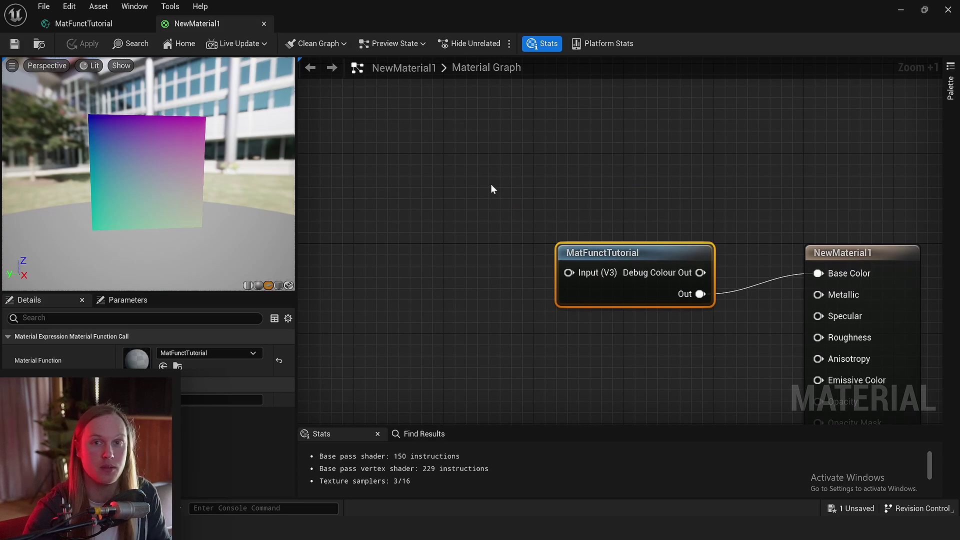
Delete the MatFunctTutorial node from NewMaterial1 and undo the deletion.
right_click_drag(487, 188, 404, 212)
key("Delete")
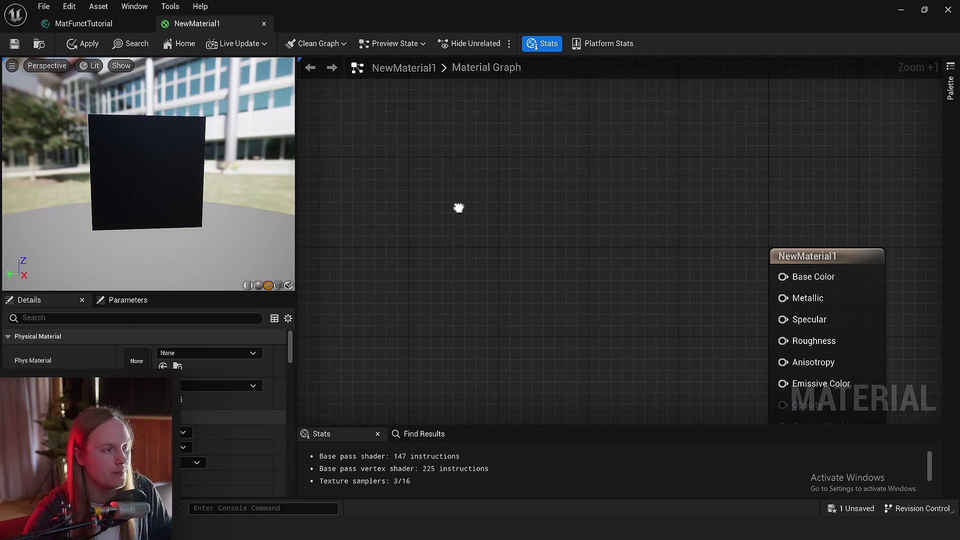
scroll(432, 240, "down", 2)
key("ctrl+z")
scroll(557, 250, "up", 4)
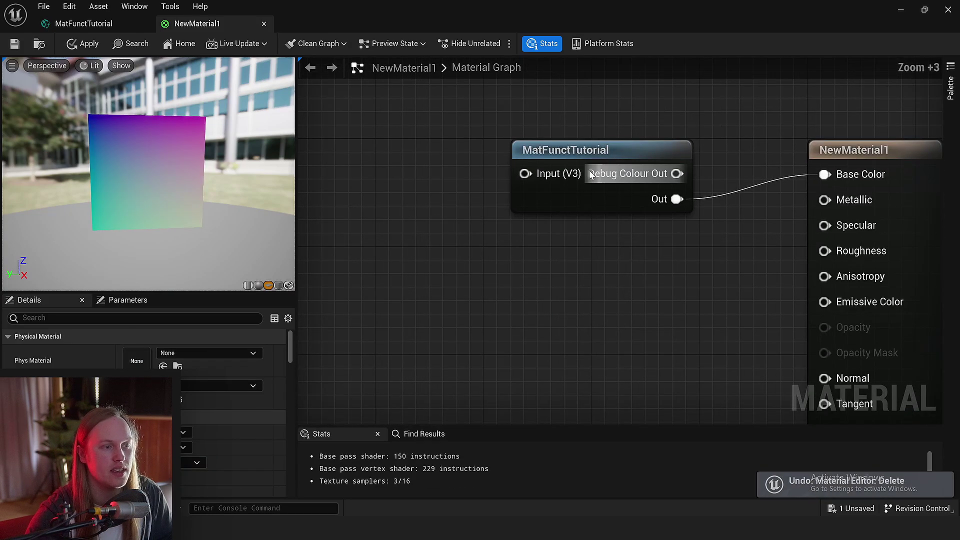
Move the MatFunctTutorial node away from the material output and add a HeightLerp function node above it.
left_click_drag(589, 170, 522, 167)
scroll(522, 167, "down", 4)
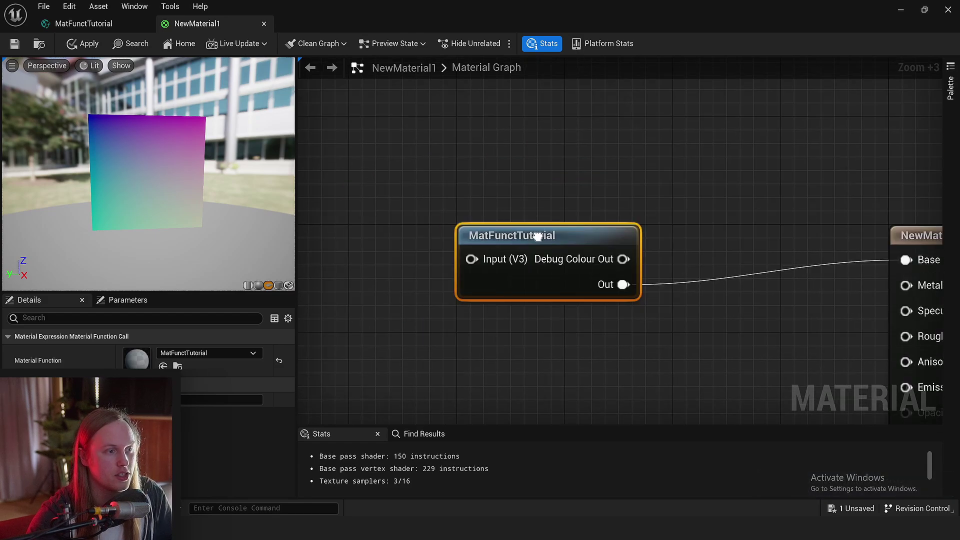
left_click(526, 173)
right_click(510, 98)
type("gei")
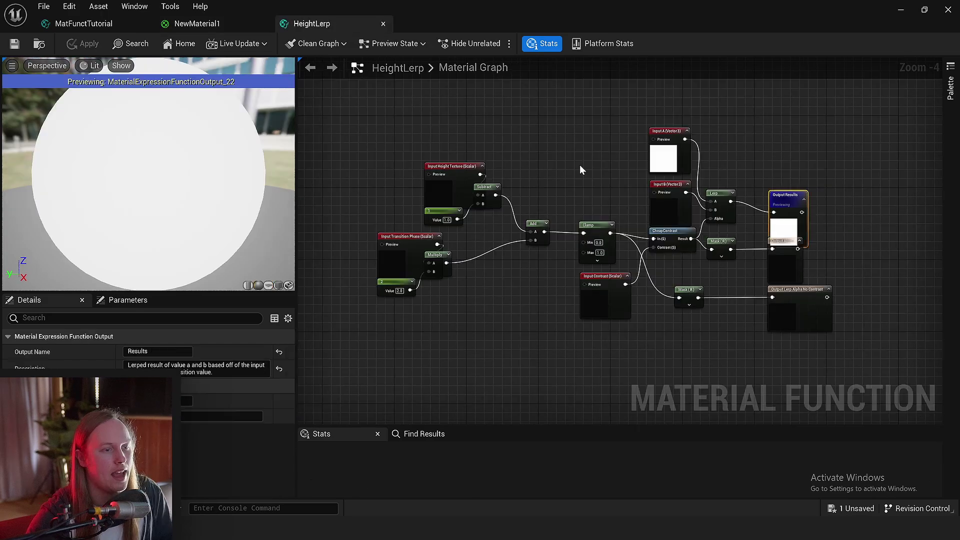
left_click(197, 24)
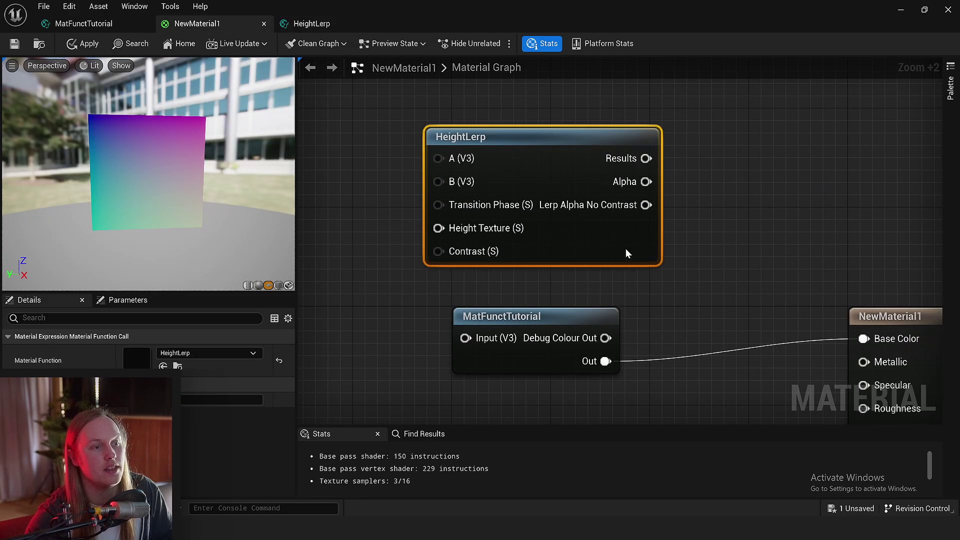
left_click_drag(626, 248, 677, 278)
Open the HeightLerp function and examine its node graph from inputs to outputs.
double_click(657, 271)
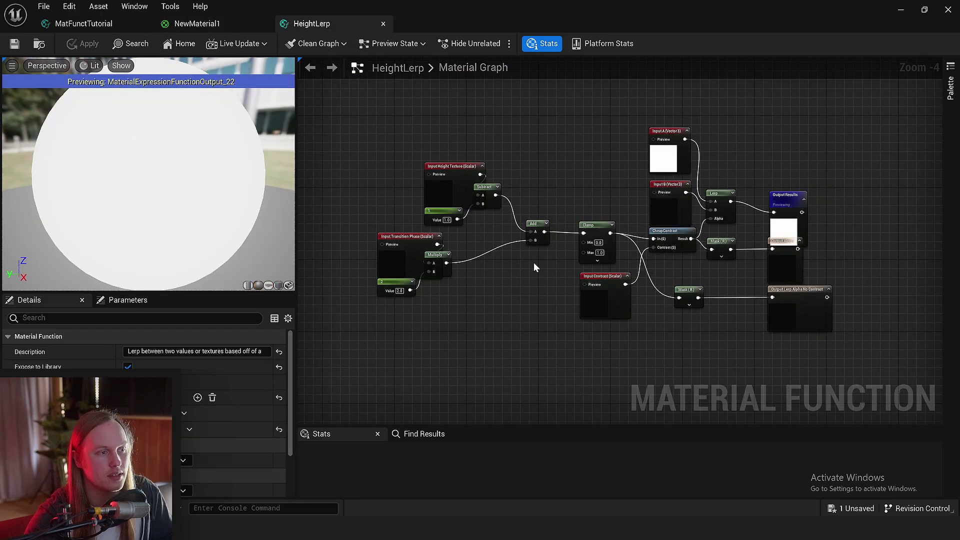
scroll(580, 103, "up", 2)
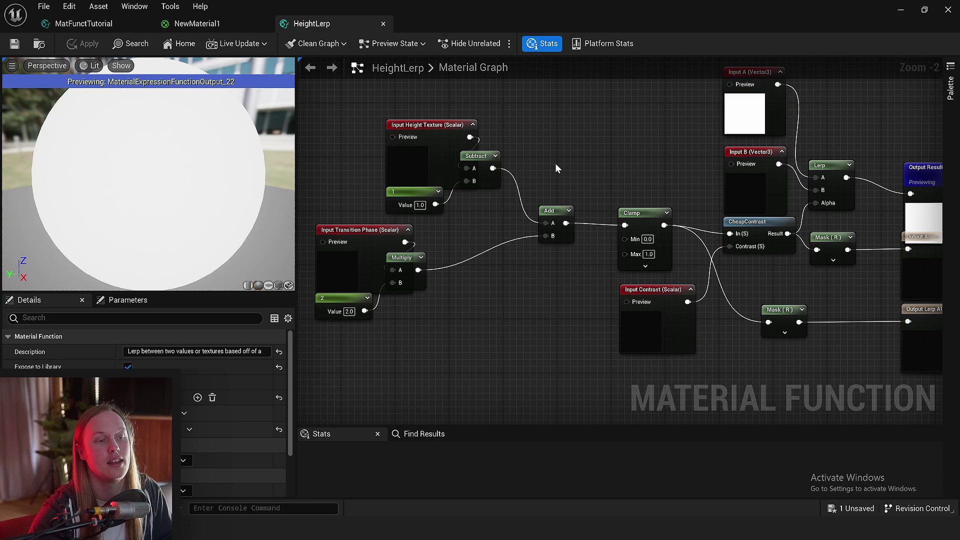
right_click_drag(678, 151, 511, 170)
right_click_drag(872, 287, 637, 252)
right_click_drag(947, 196, 417, 283)
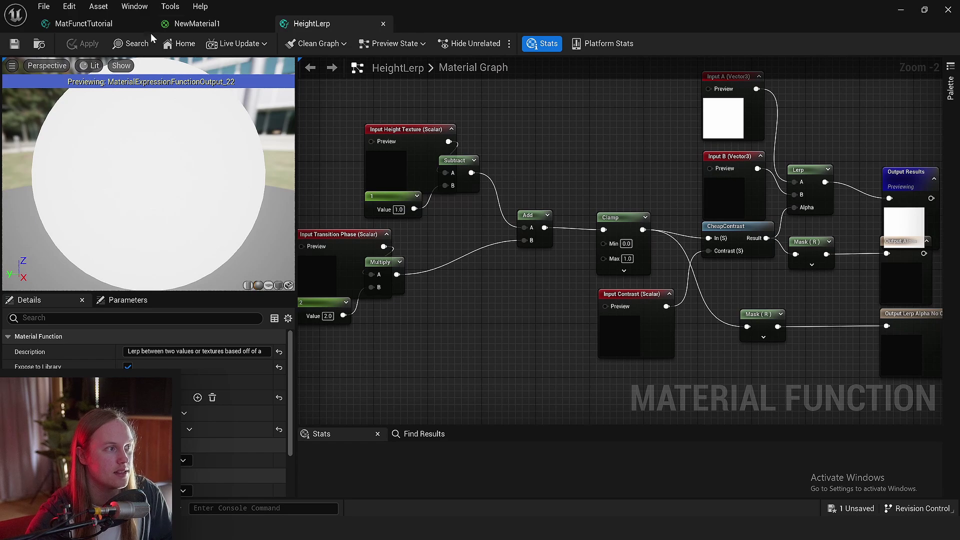
Return to NewMaterial1 and examine the HeightLerp node's input and output pins.
left_click(197, 24)
right_click_drag(630, 317, 600, 342)
left_click_drag(618, 288, 531, 228)
right_click_drag(505, 207, 590, 240)
left_click(682, 213)
right_click_drag(722, 210, 674, 198)
left_click_drag(827, 211, 826, 211)
right_click_drag(531, 333, 671, 343)
left_click_drag(456, 128, 430, 108)
left_click(419, 211)
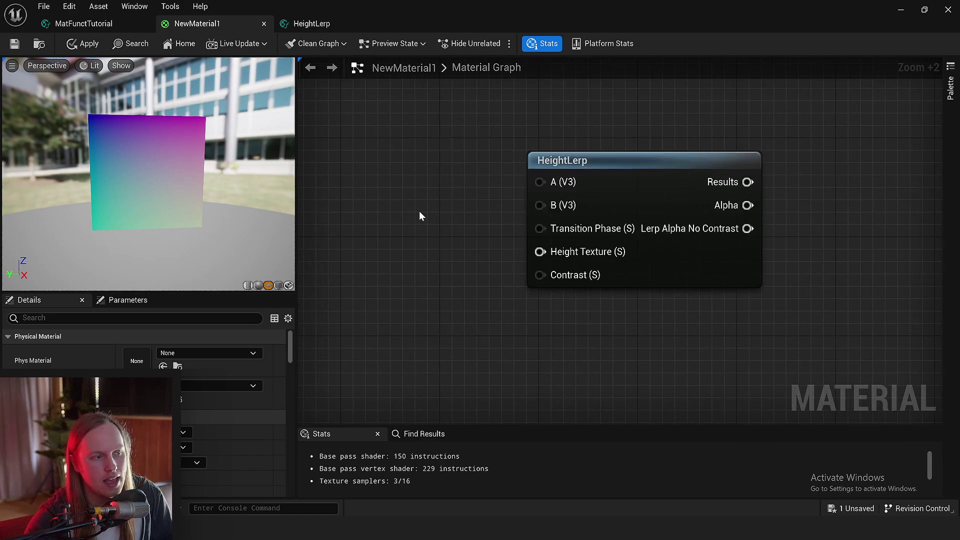
Try pulling a new connection from the HeightLerp node's Results output.
left_click_drag(748, 181, 940, 194)
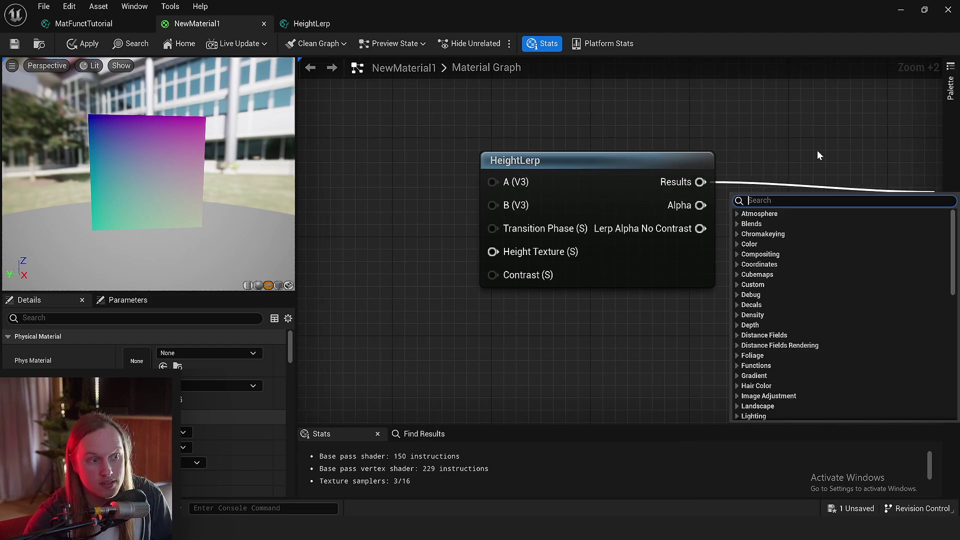
left_click(817, 150)
left_click_drag(645, 260, 534, 259)
right_click_drag(534, 260, 497, 271)
scroll(496, 271, "down", 2)
Add a Lerp node and connect the HeightLerp node's Alpha output to its Alpha input.
left_click(588, 262)
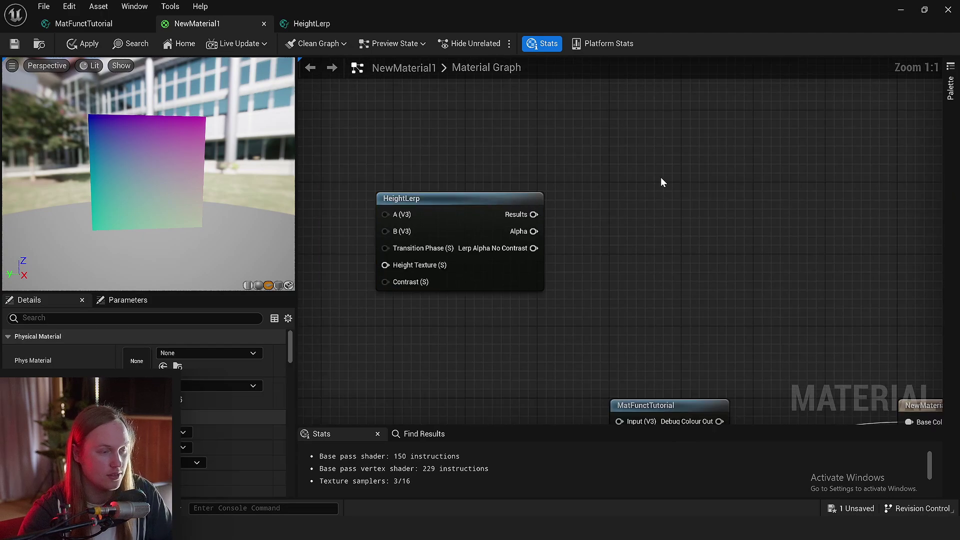
left_click(661, 177)
scroll(545, 243, "up", 4)
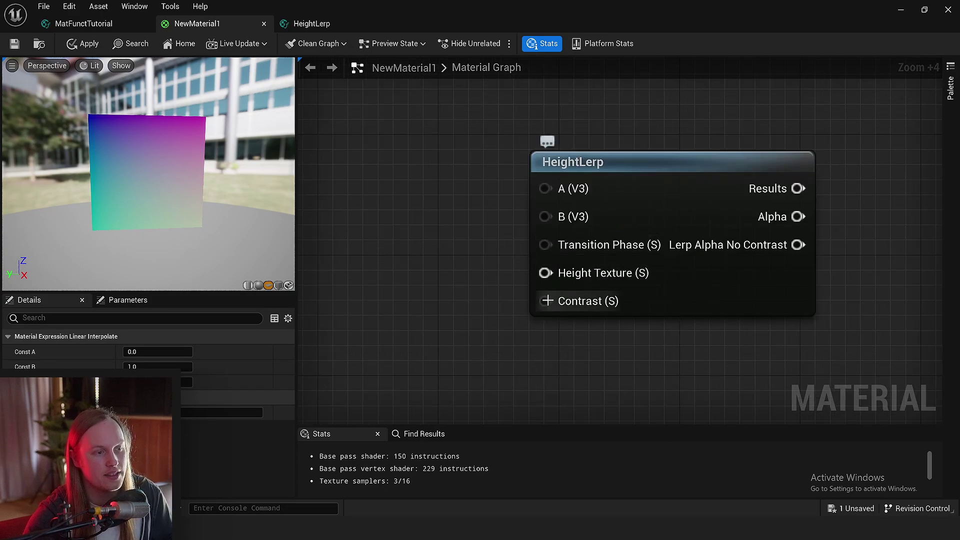
right_click_drag(722, 299, 429, 345)
left_click_drag(738, 282, 732, 282)
scroll(735, 284, "down", 3)
right_click_drag(735, 284, 679, 344)
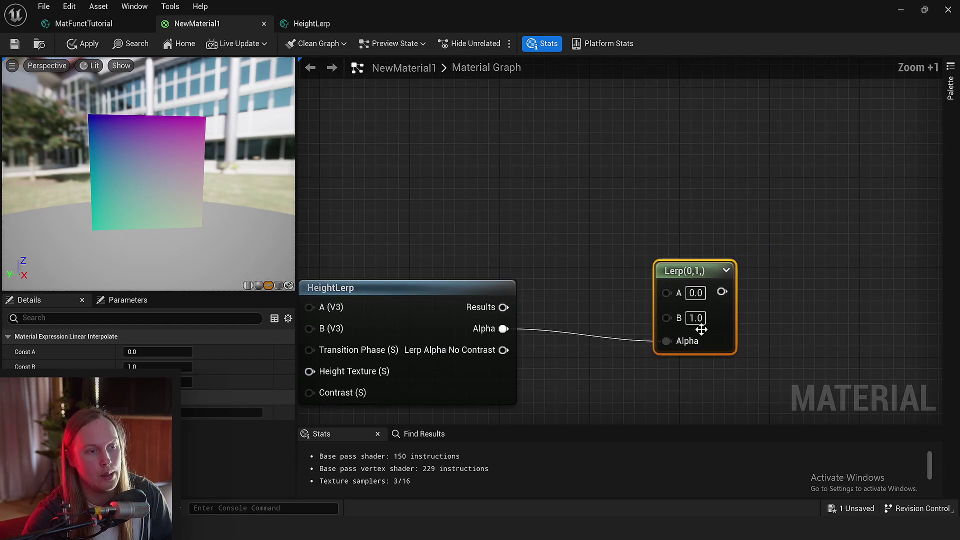
Move the Lerp node higher than the HeightLerp node and try pulling a connection from its B input.
left_click_drag(700, 330, 714, 214)
left_click(645, 185)
mouse_move(694, 175)
left_mouse_down()
mouse_move(464, 162)
mouse_move(695, 190)
left_mouse_up()
left_click_drag(695, 200, 439, 220)
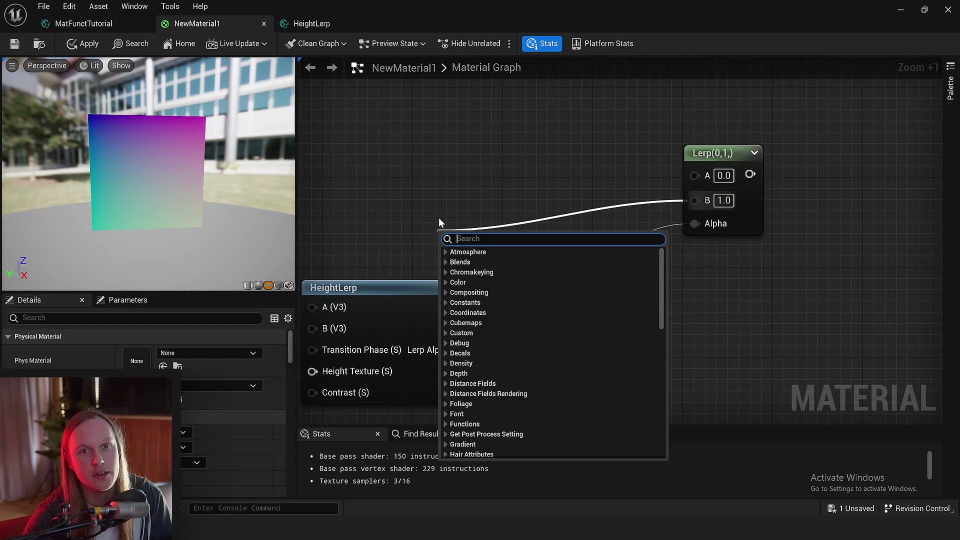
Add a SimpleGrassWind function node and place it directly below the MatFunctTutorial node.
right_click_drag(364, 208, 385, 199)
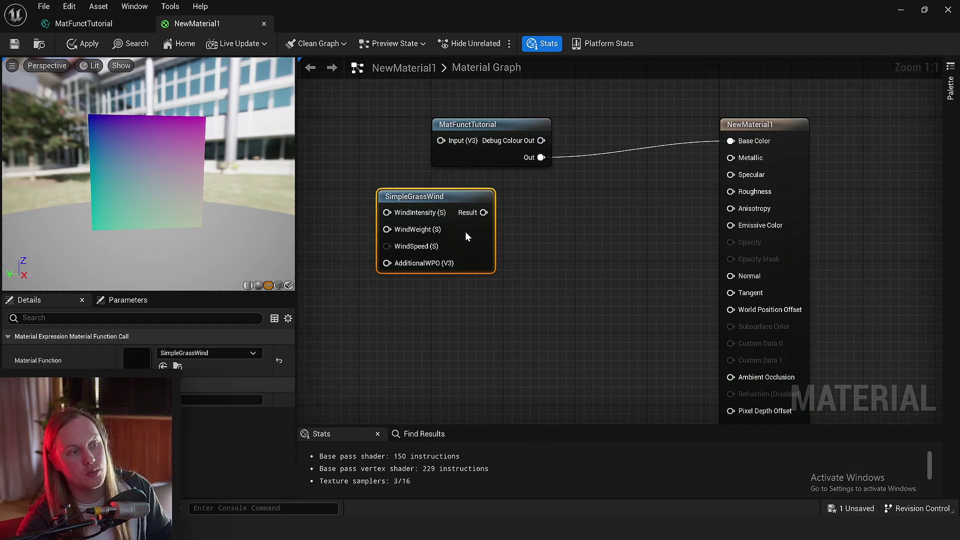
left_click_drag(465, 234, 519, 235)
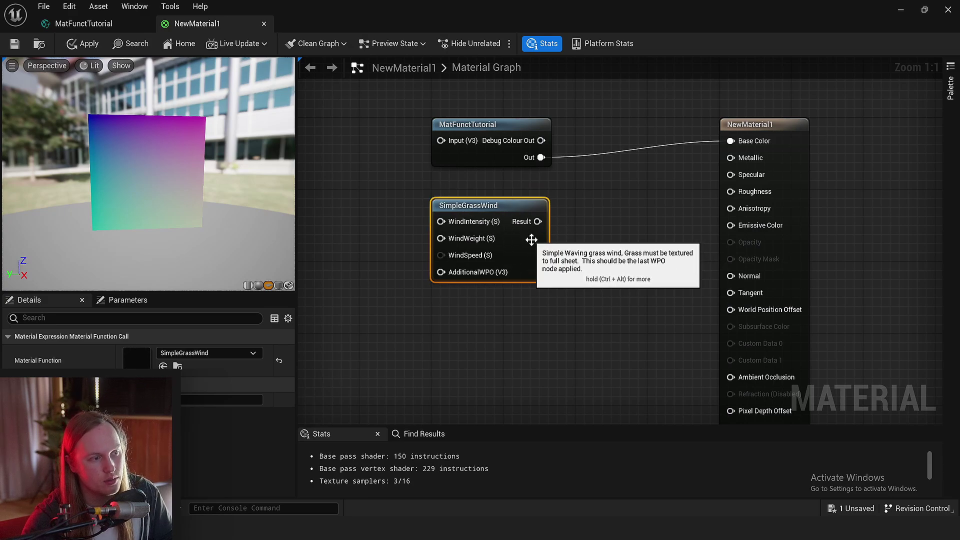
scroll(501, 201, "up", 4)
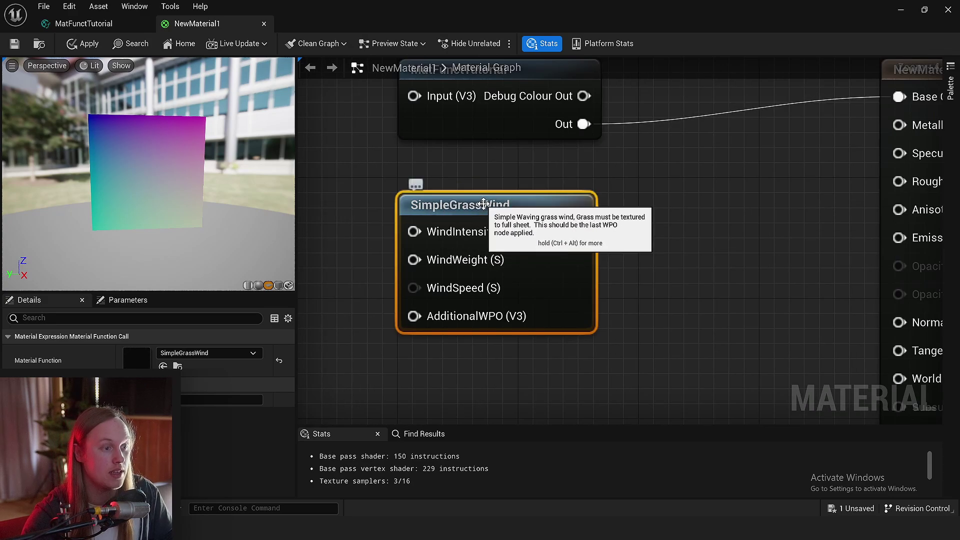
Open the SimpleGrassWind function and examine its full node network, including the WindSpeed input and repeated math chains.
double_click(547, 273)
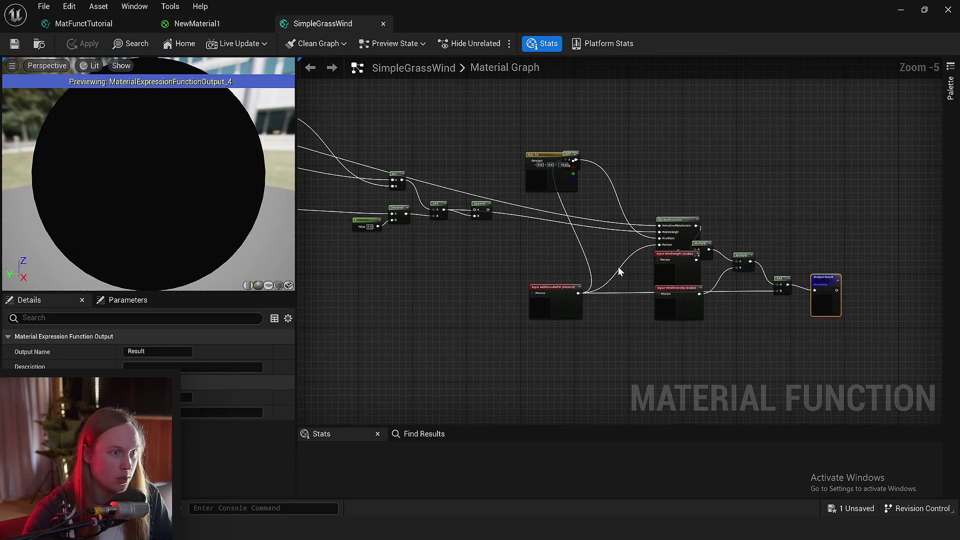
scroll(600, 270, "down", 2)
right_click_drag(575, 267, 827, 285)
right_click_drag(485, 239, 702, 261)
scroll(563, 243, "up", 5)
right_click_drag(525, 155, 643, 272)
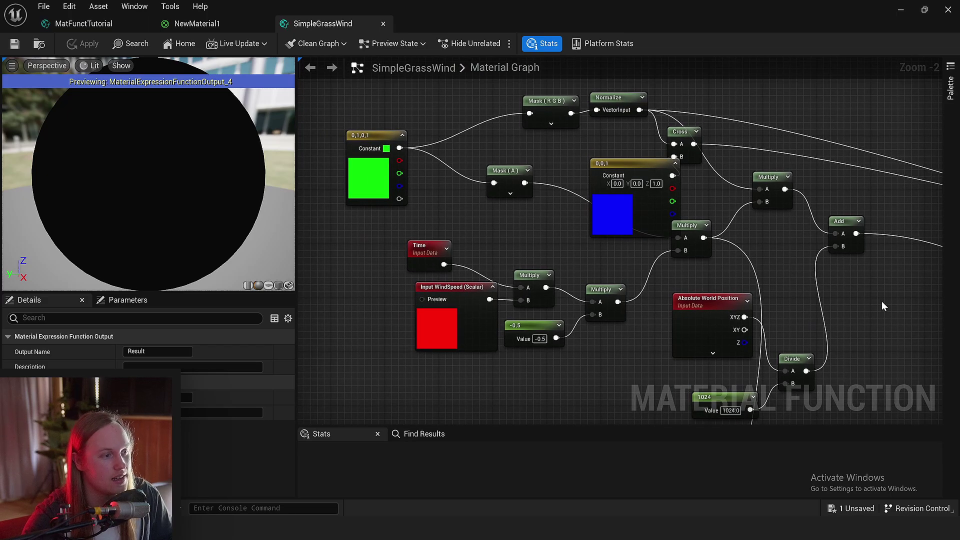
right_click_drag(882, 301, 610, 192)
scroll(613, 199, "down", 2)
right_click_drag(671, 261, 345, 153)
right_click_drag(748, 186, 300, 76)
right_click_drag(550, 155, 941, 390)
right_click_drag(464, 158, 687, 163)
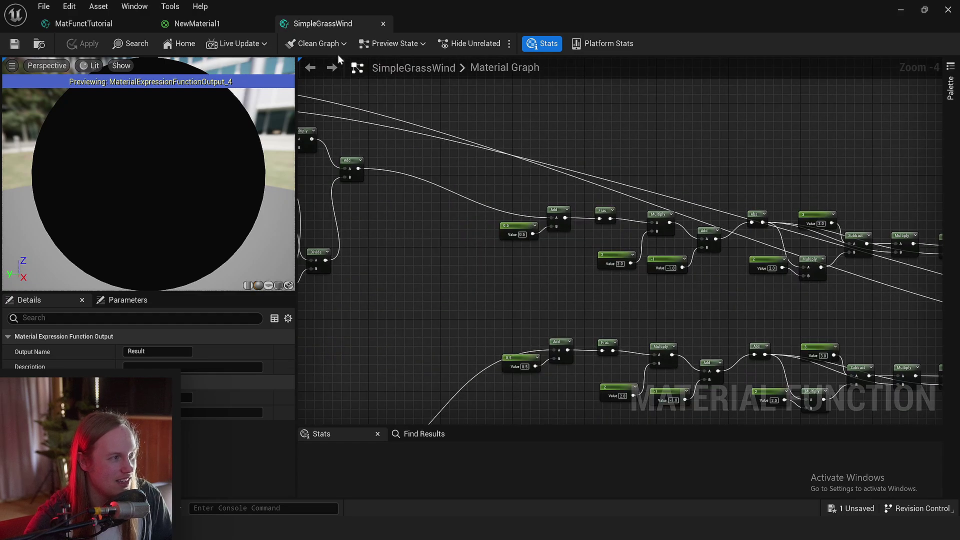
Close the SimpleGrassWind function and examine its node's inputs and Result output in NewMaterial1.
left_click(383, 25)
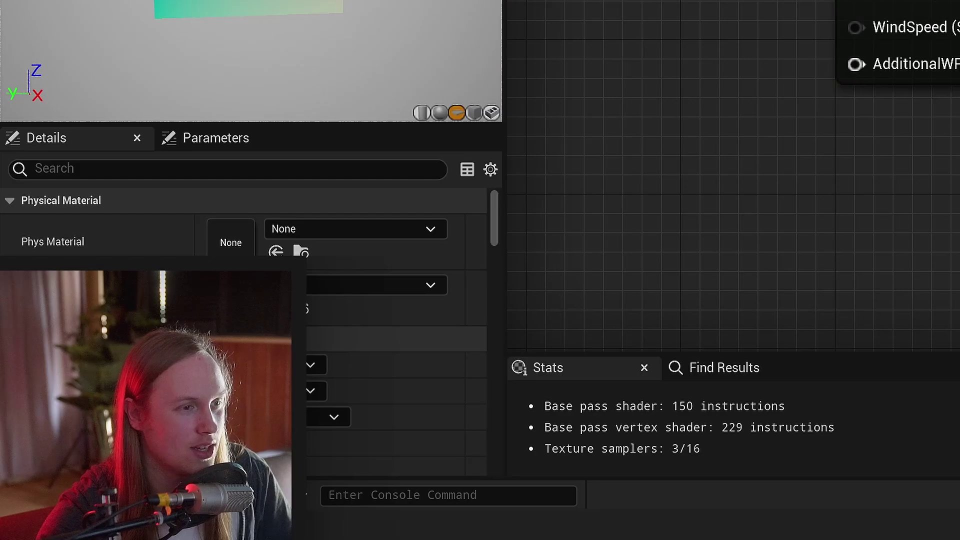
scroll(748, 181, "up", 3)
right_click_drag(747, 181, 829, 209)
scroll(830, 210, "up", 1)
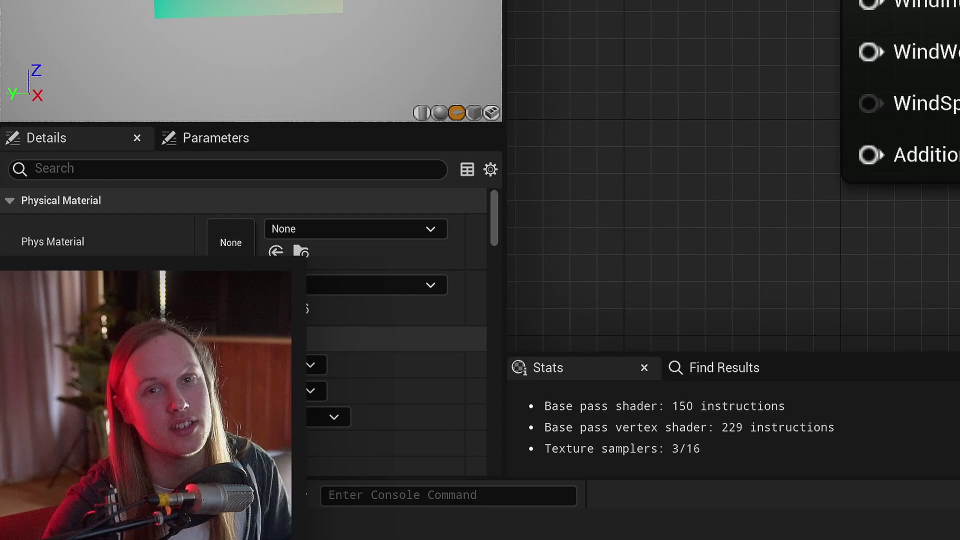
scroll(754, 222, "up", 1)
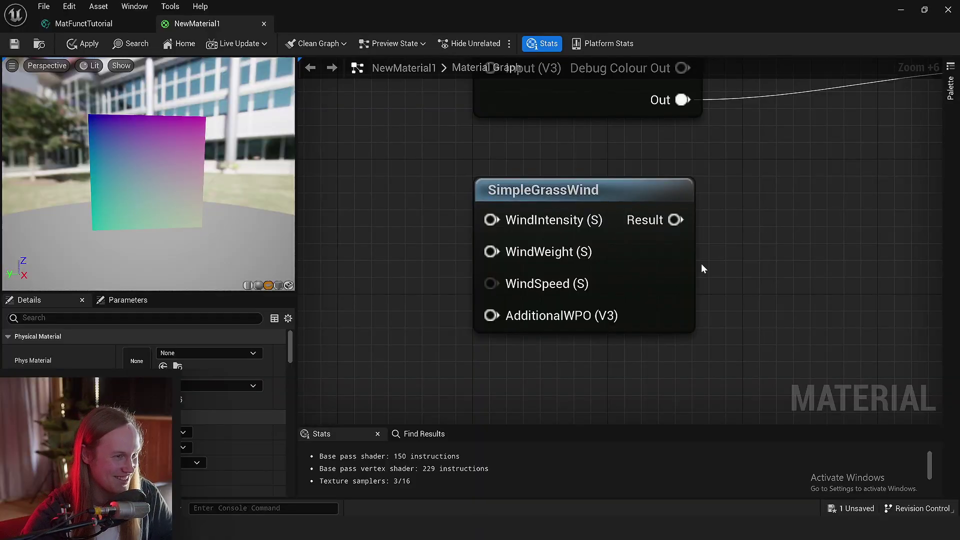
scroll(700, 263, "down", 4)
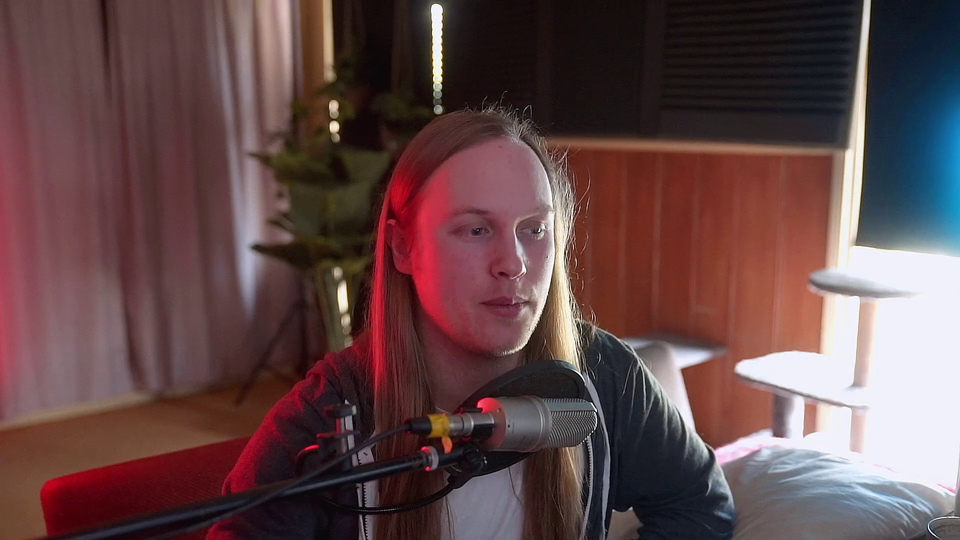